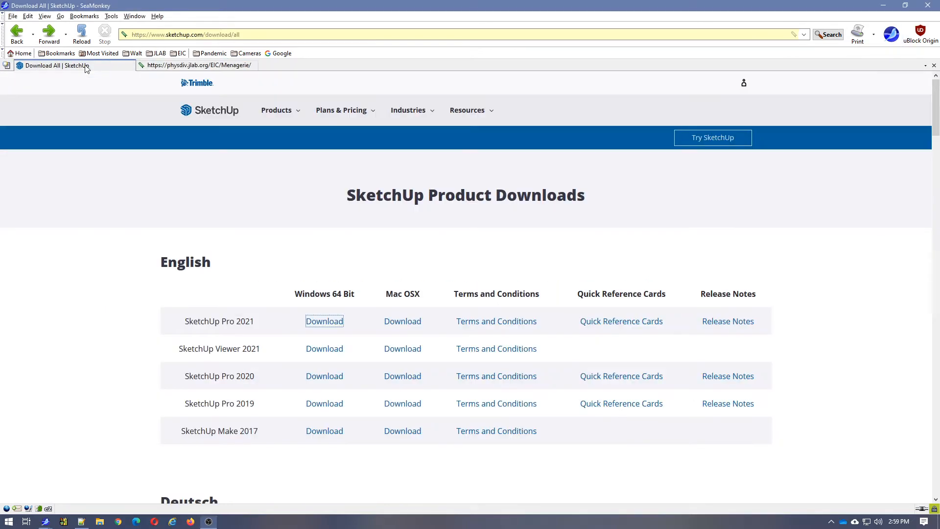
Download the SketchUp Pro 2021 installer for Windows 64 Bit and save it as SketchUpPro-2021-1.exe in the DIST folder
{"action": "left_click", "coordinate": [85, 66]}
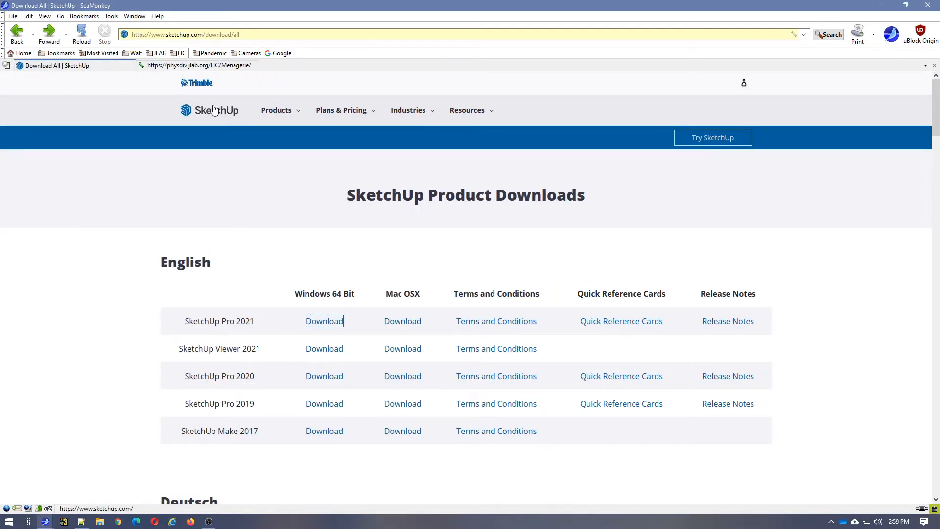
{"action": "left_click", "coordinate": [327, 322]}
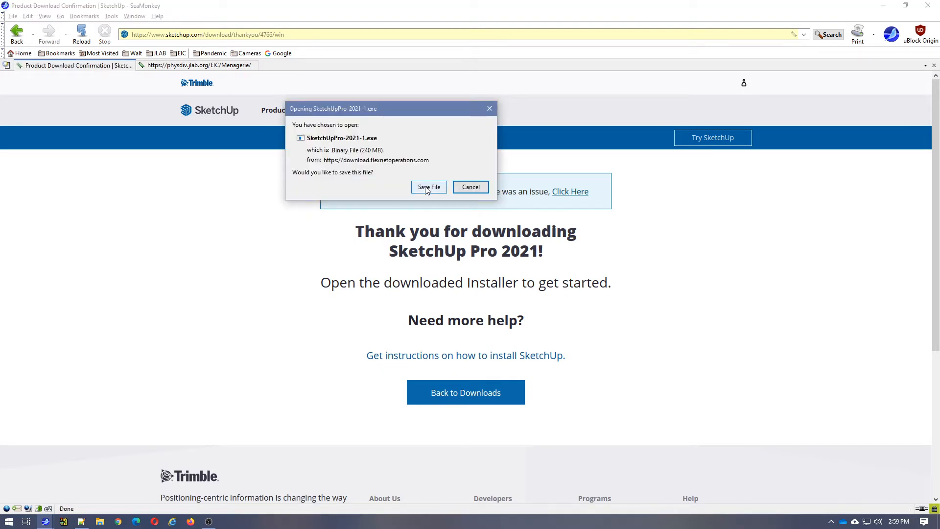
{"action": "left_click", "coordinate": [426, 188]}
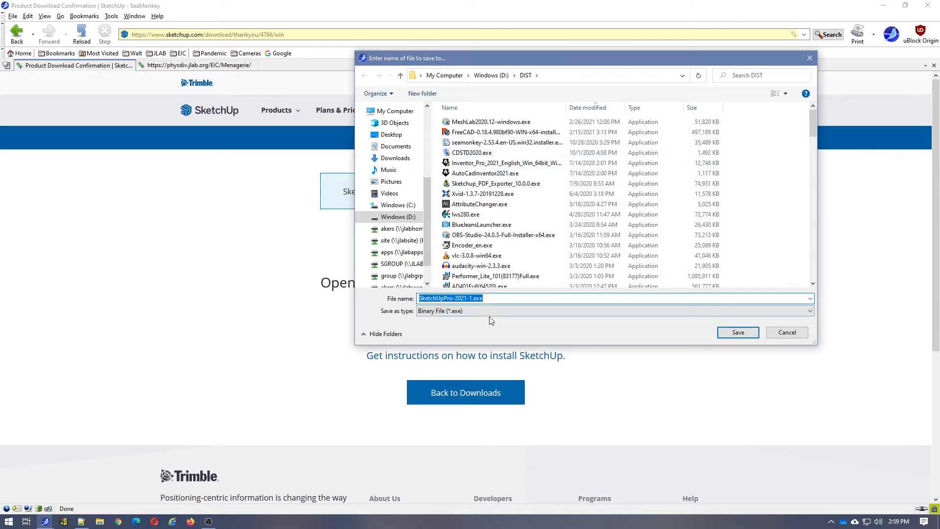
{"action": "left_click", "coordinate": [737, 333]}
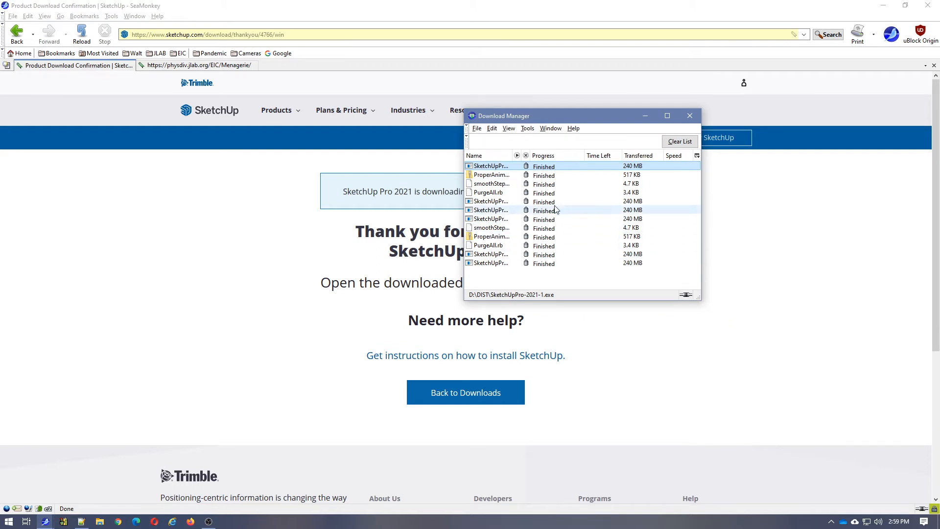
Show the downloaded SketchUp installer in its containing folder and close the Download Manager
{"action": "right_click", "coordinate": [494, 168]}
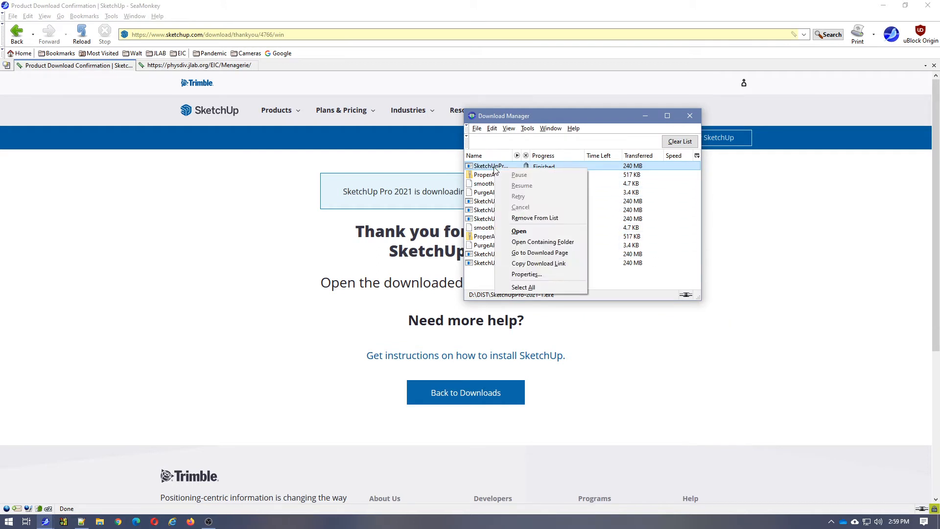
{"action": "left_click", "coordinate": [544, 243]}
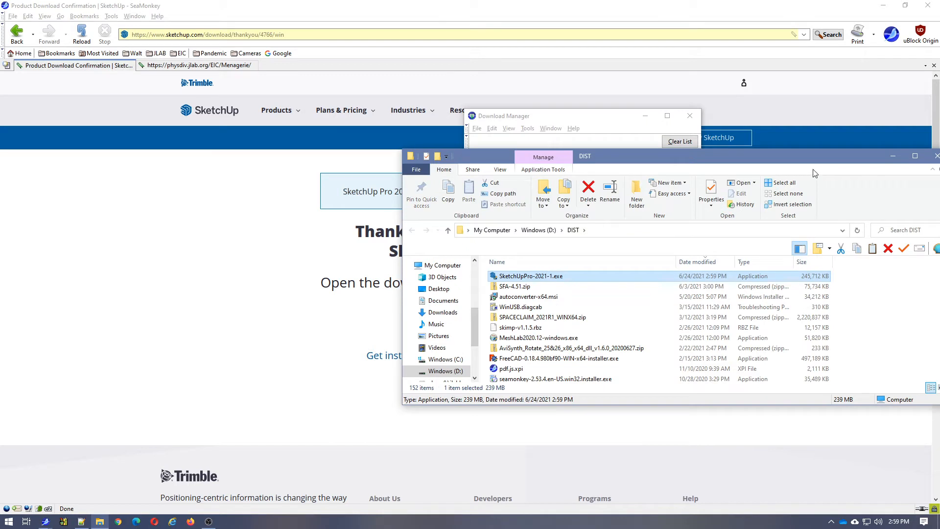
{"action": "left_click", "coordinate": [618, 140]}
{"action": "left_click", "coordinate": [690, 115]}
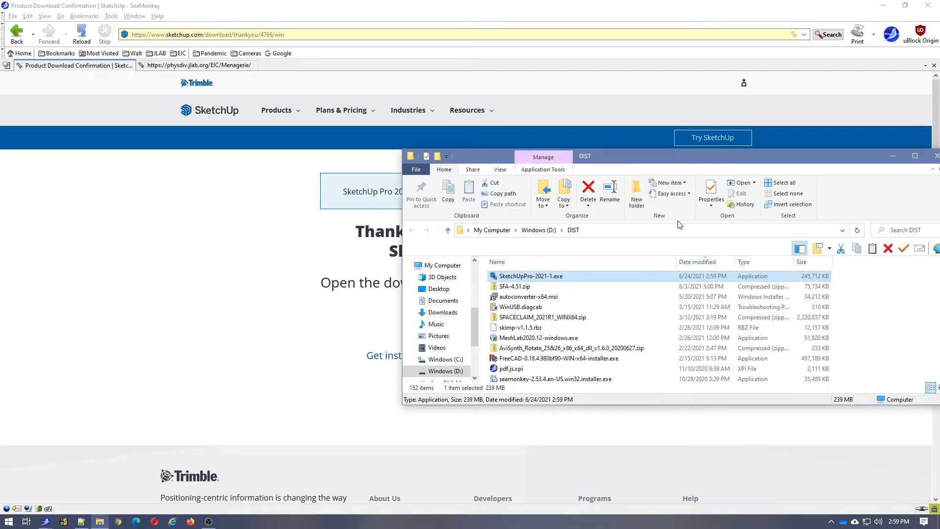
Install SketchUp Pro 2021 in English to C:\Program Files\SketchUp\SketchUp 2021, and clear the browser and folder windows off the desktop
{"action": "double_click", "coordinate": [551, 277]}
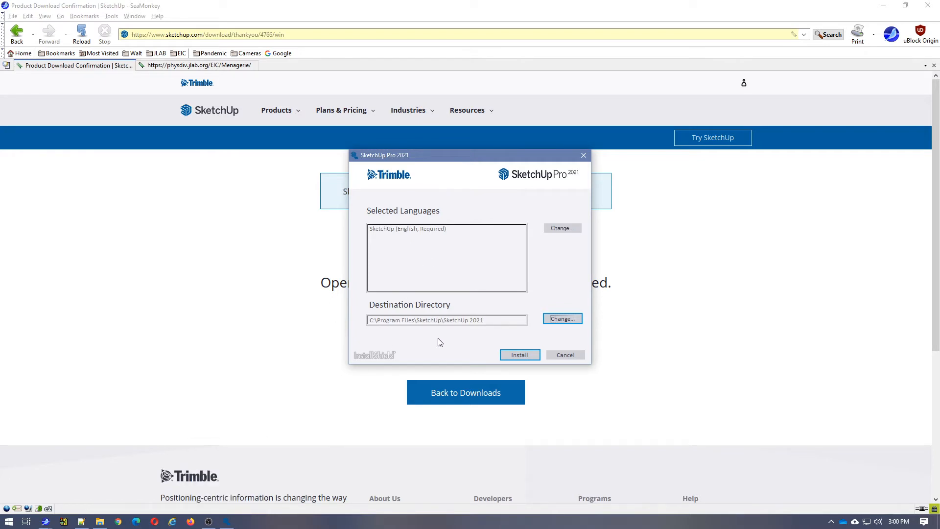
{"action": "left_click", "coordinate": [521, 355]}
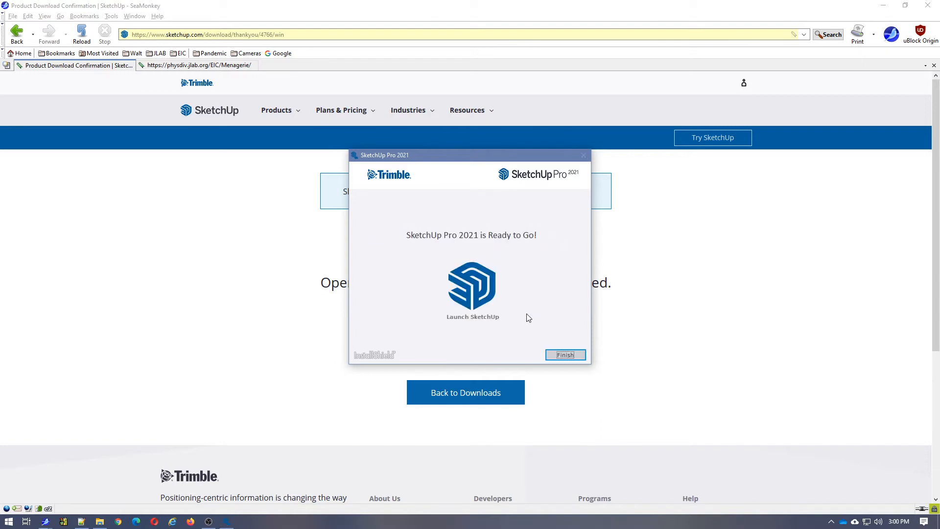
{"action": "left_click", "coordinate": [566, 355]}
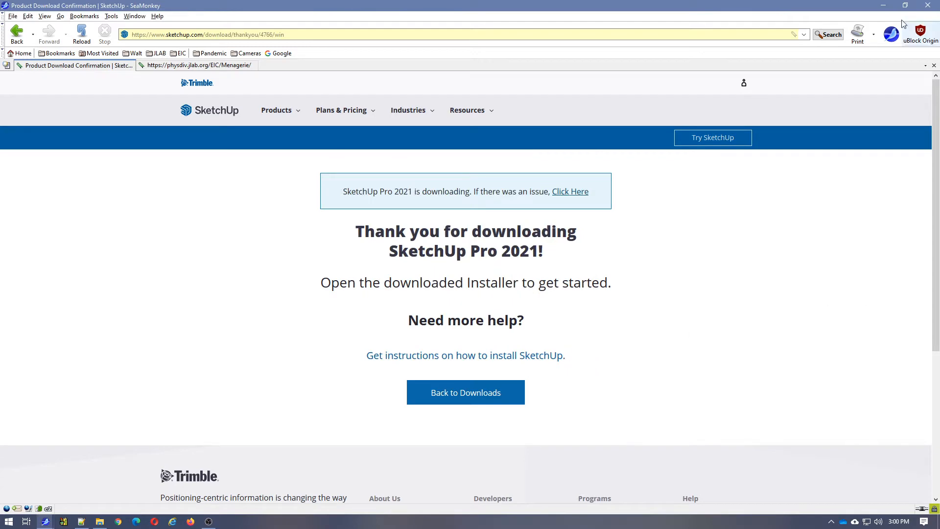
{"action": "left_click", "coordinate": [884, 5]}
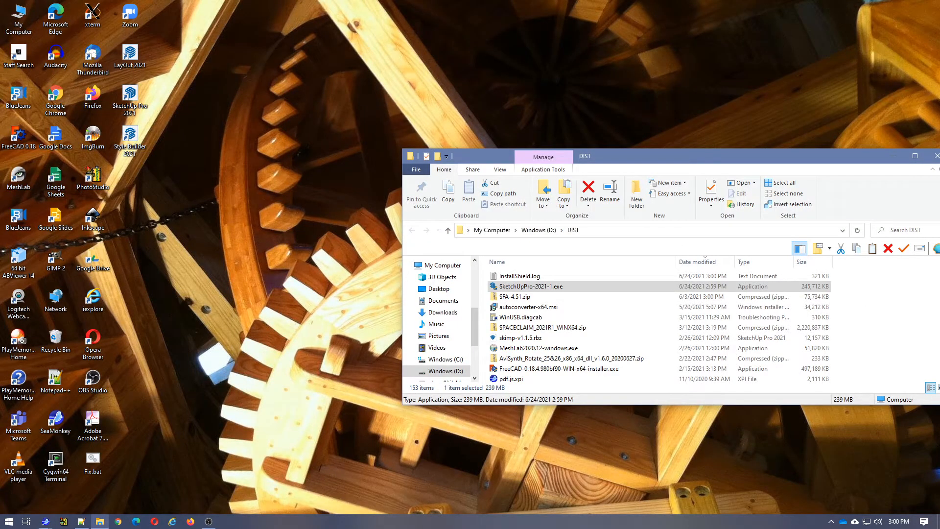
{"action": "left_click", "coordinate": [933, 155]}
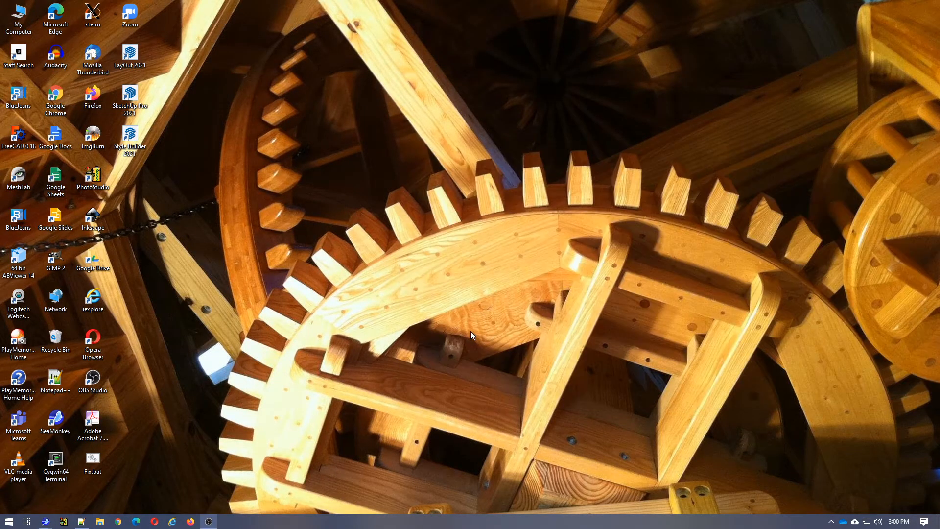
Launch SketchUp Pro 2021 and sign in to the Trimble account with the prefilled e-mail and password, closing the browser sign-in page
{"action": "double_click", "coordinate": [133, 97]}
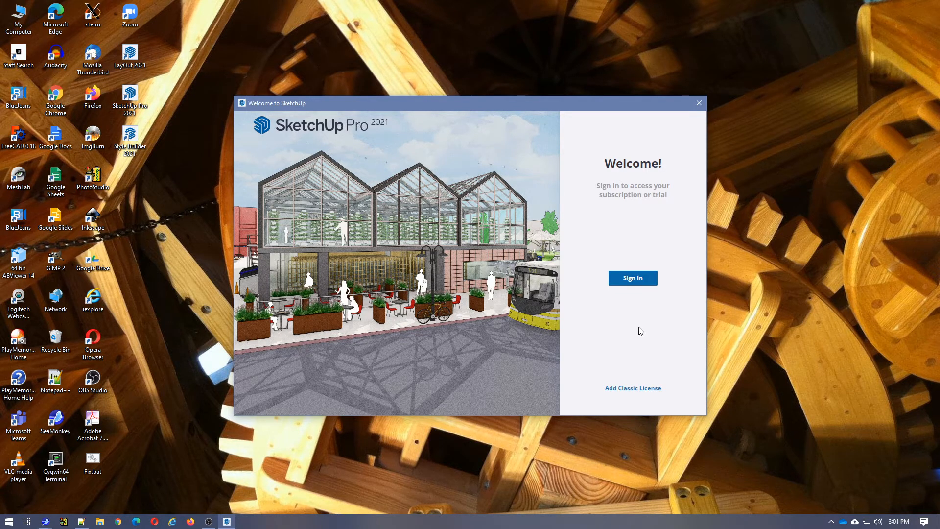
{"action": "left_click", "coordinate": [633, 278]}
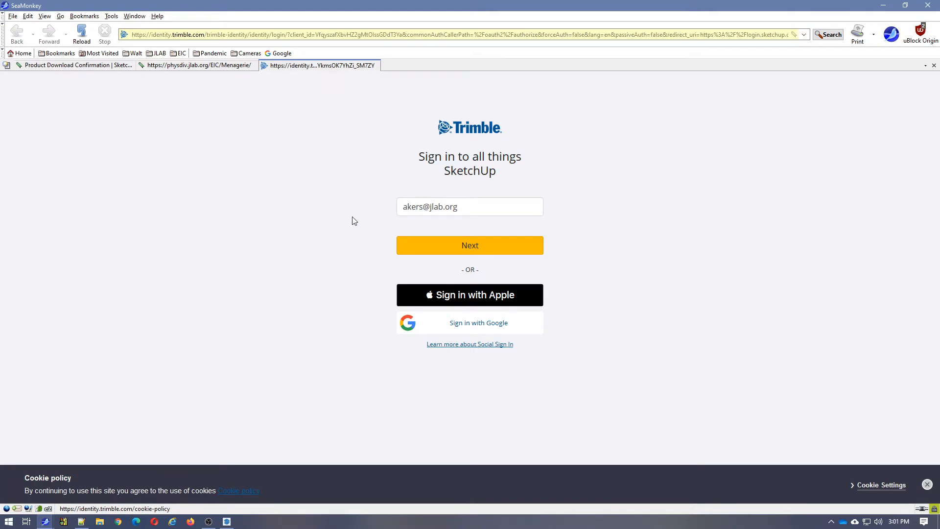
{"action": "left_click", "coordinate": [493, 247]}
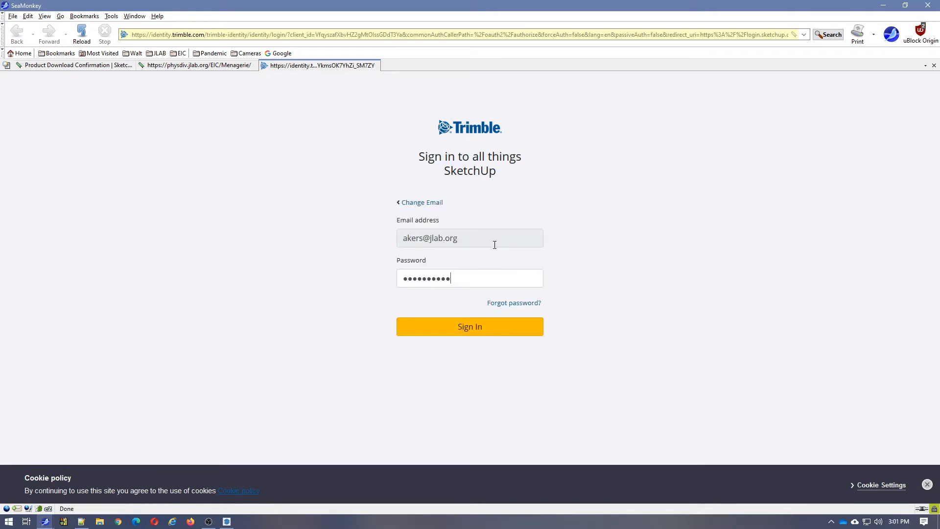
{"action": "left_click", "coordinate": [475, 330]}
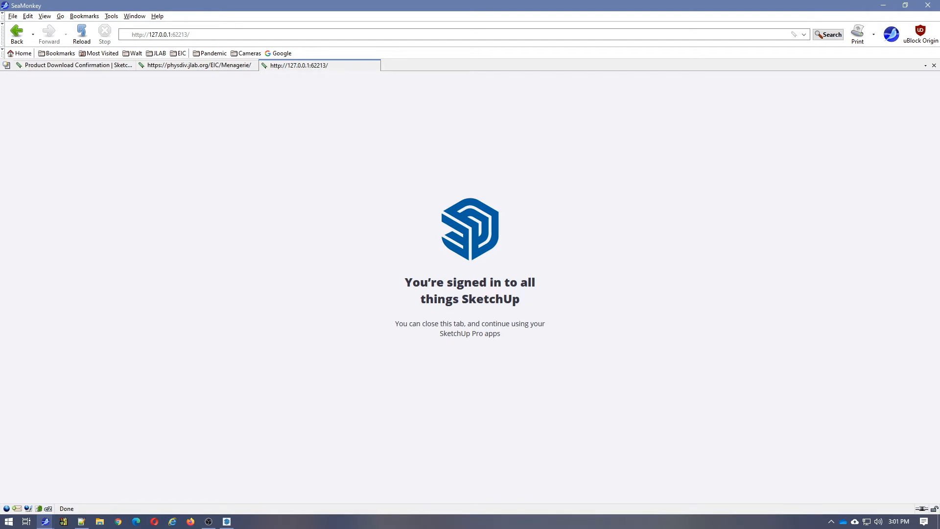
{"action": "left_click", "coordinate": [934, 65]}
{"action": "left_click", "coordinate": [883, 6]}
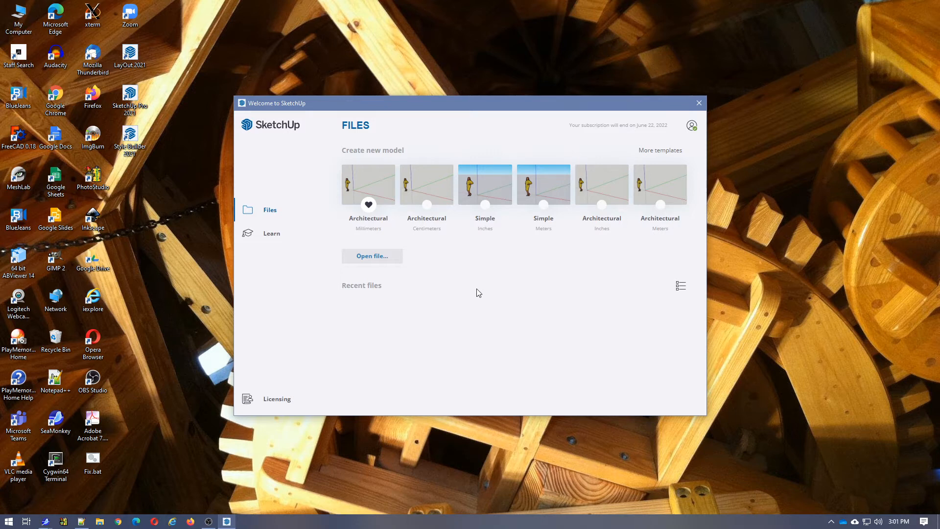
Make the Architectural Centimeters template the default and create a new model from it
{"action": "left_click", "coordinate": [427, 205]}
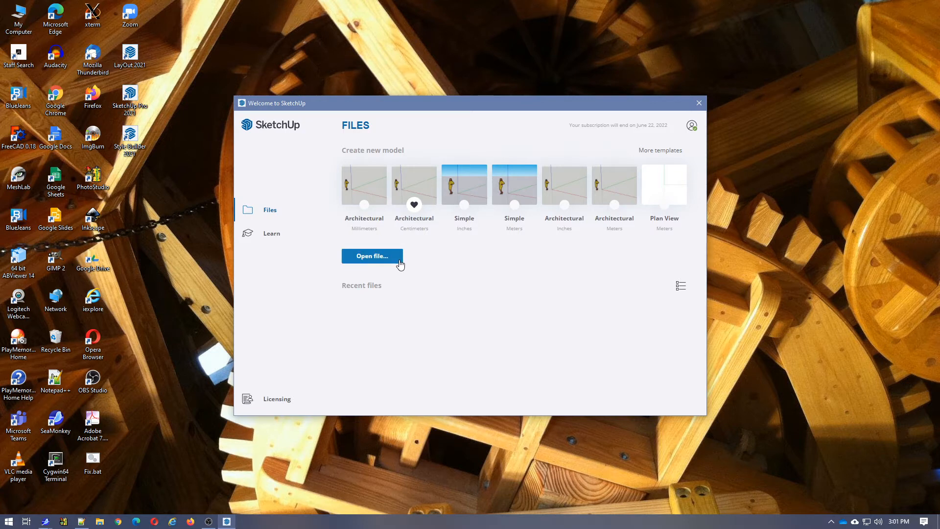
{"action": "left_click", "coordinate": [419, 179]}
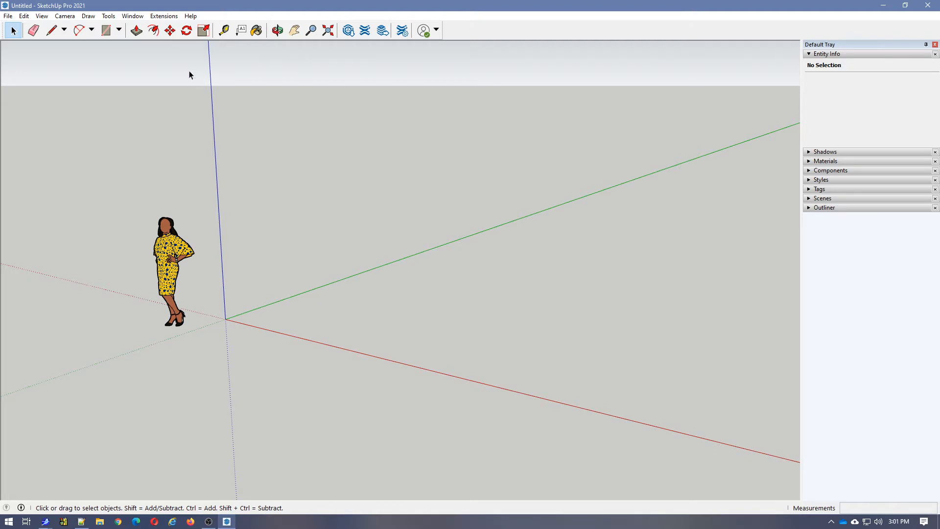
Set the default image editor in the SketchUp preferences to gimp-2.6.exe from the GIMP-2.0 bin folder
{"action": "left_click", "coordinate": [138, 16]}
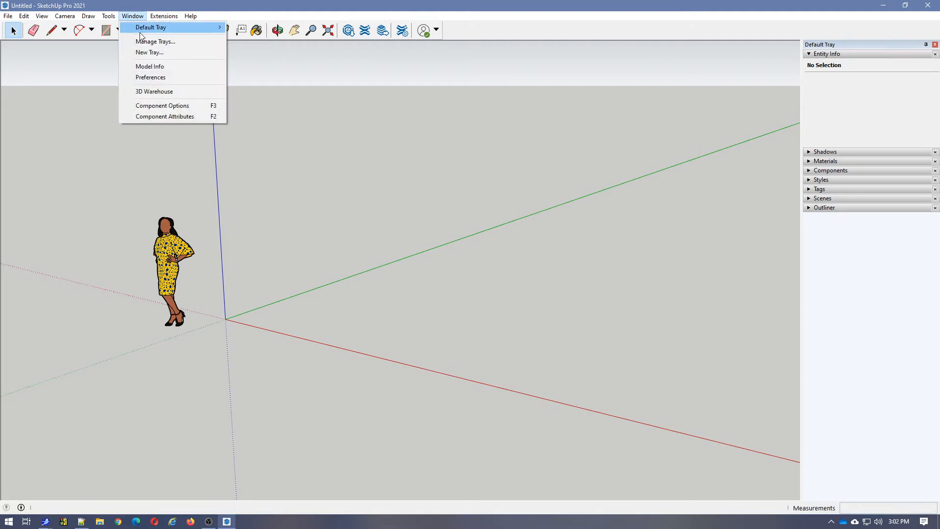
{"action": "left_click", "coordinate": [152, 73]}
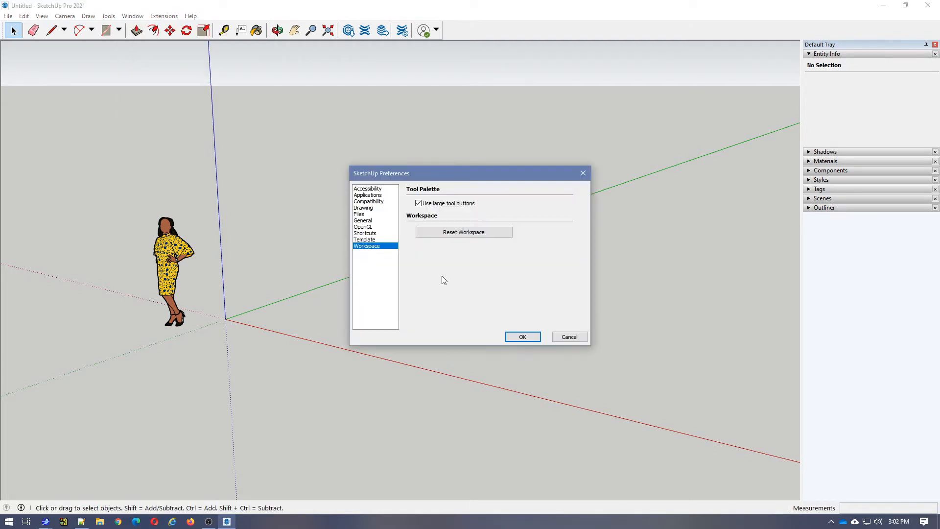
{"action": "left_click", "coordinate": [378, 195]}
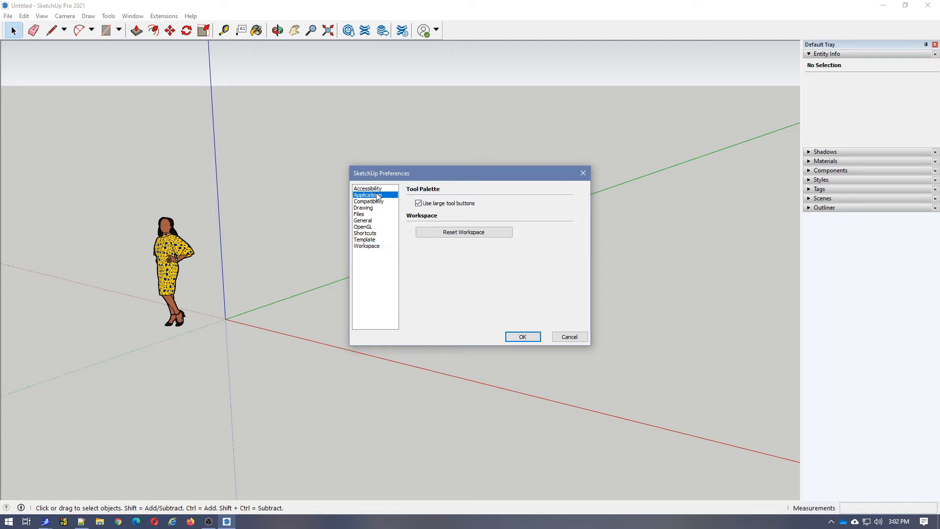
{"action": "left_click", "coordinate": [554, 204]}
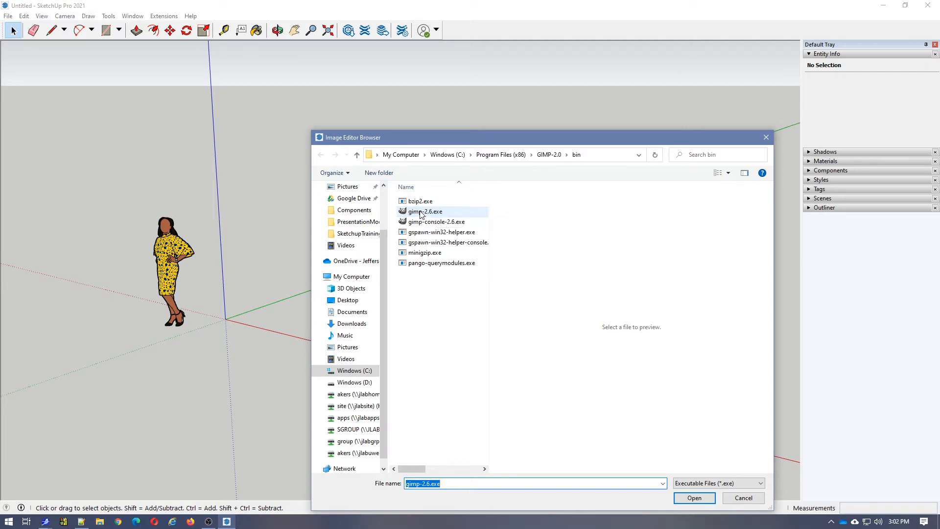
{"action": "left_click", "coordinate": [700, 499]}
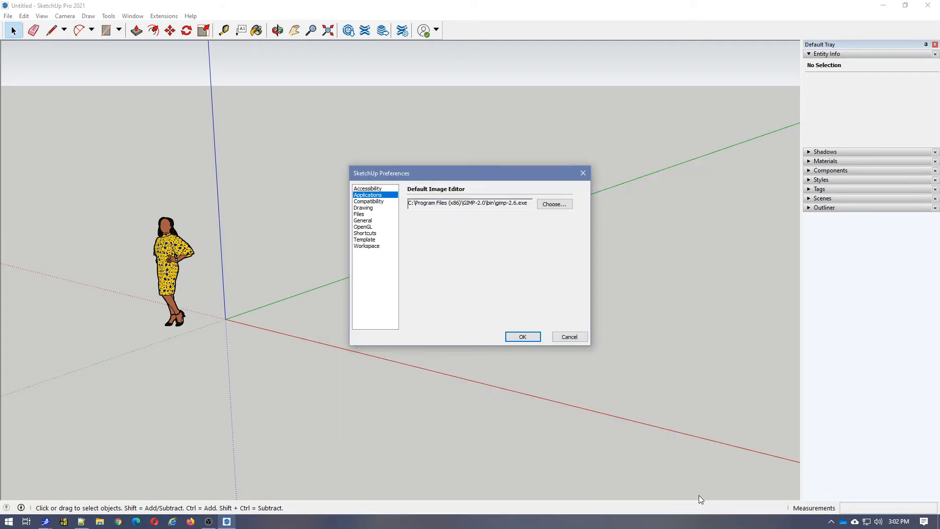
Turn off the Welcome Window at startup and disable large tool buttons in the preferences
{"action": "left_click", "coordinate": [362, 221]}
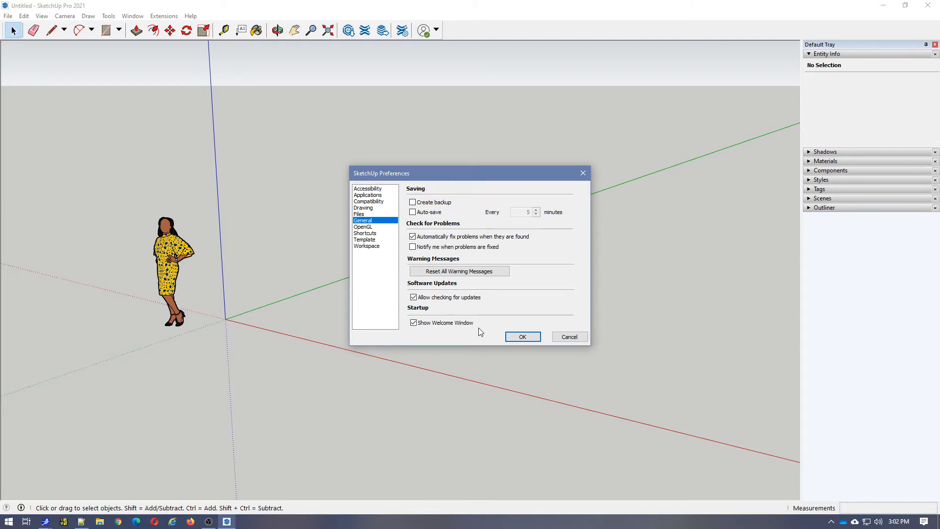
{"action": "left_click", "coordinate": [413, 323]}
{"action": "left_click", "coordinate": [368, 246]}
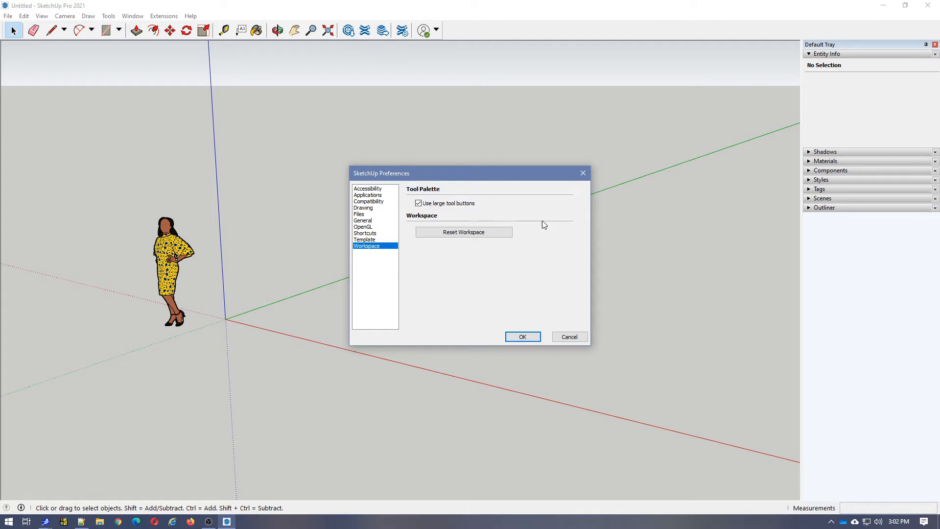
{"action": "left_click", "coordinate": [419, 204]}
Look through the default drawing templates, keep Architectural Centimeters, and apply the preferences
{"action": "left_click", "coordinate": [374, 241]}
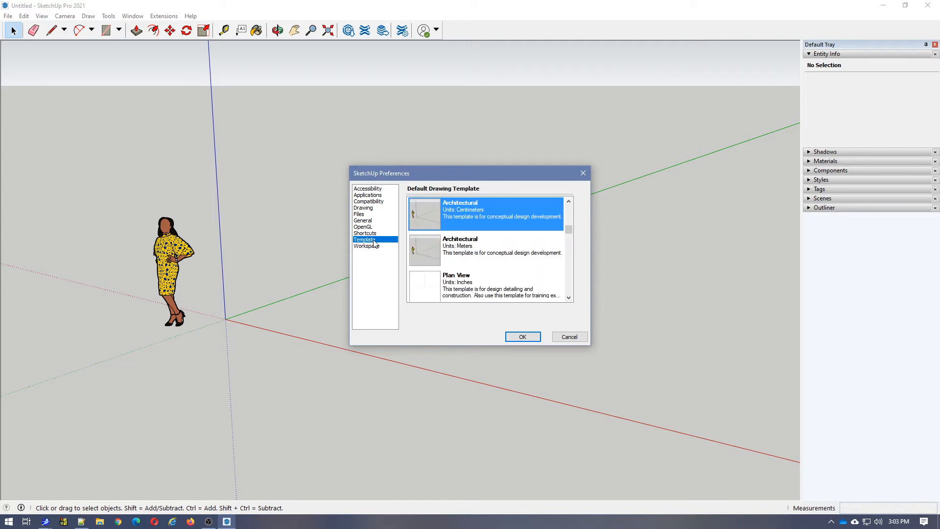
{"action": "mouse_move", "coordinate": [570, 227]}
{"action": "left_mouse_down"}
{"action": "mouse_move", "coordinate": [571, 205]}
{"action": "mouse_move", "coordinate": [567, 296]}
{"action": "left_mouse_up"}
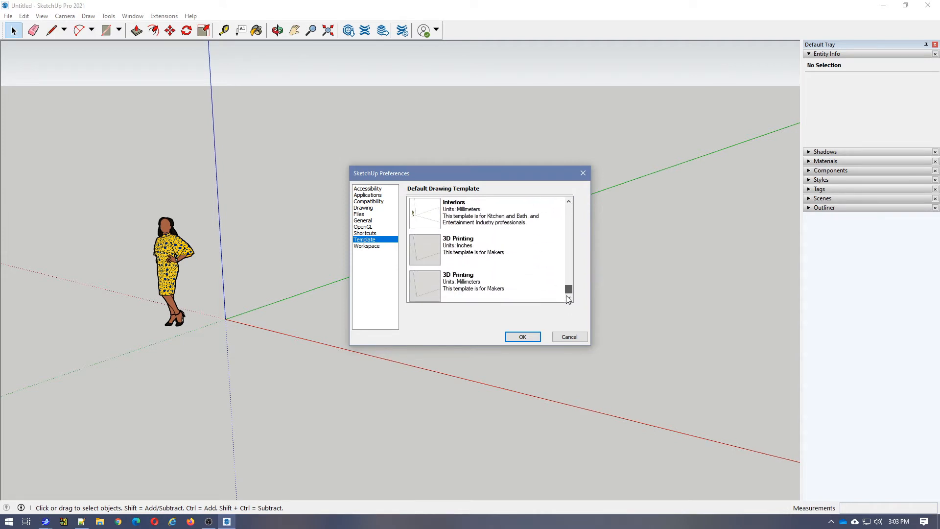
{"action": "left_click", "coordinate": [522, 337]}
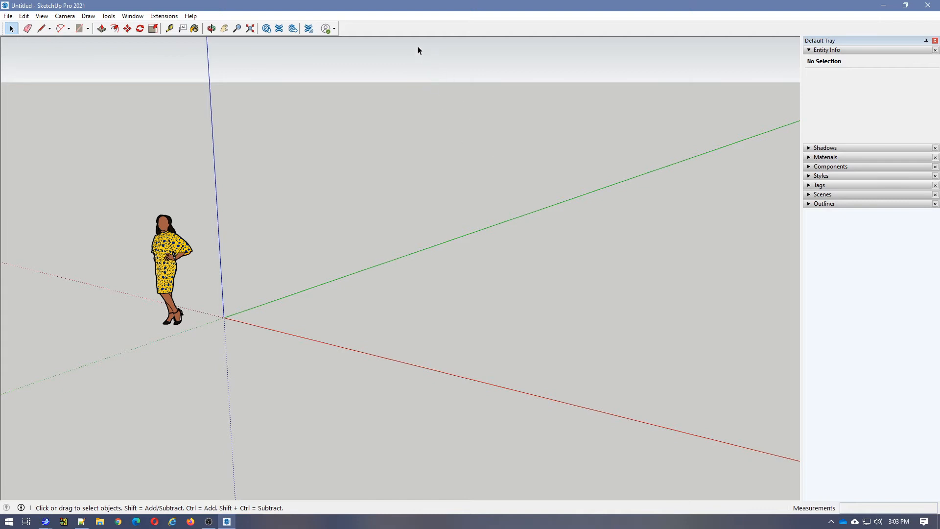
Show the Large Tool Set and Tags toolbars, docking Tags in its own row beneath the Getting Started toolbar
{"action": "right_click", "coordinate": [374, 29]}
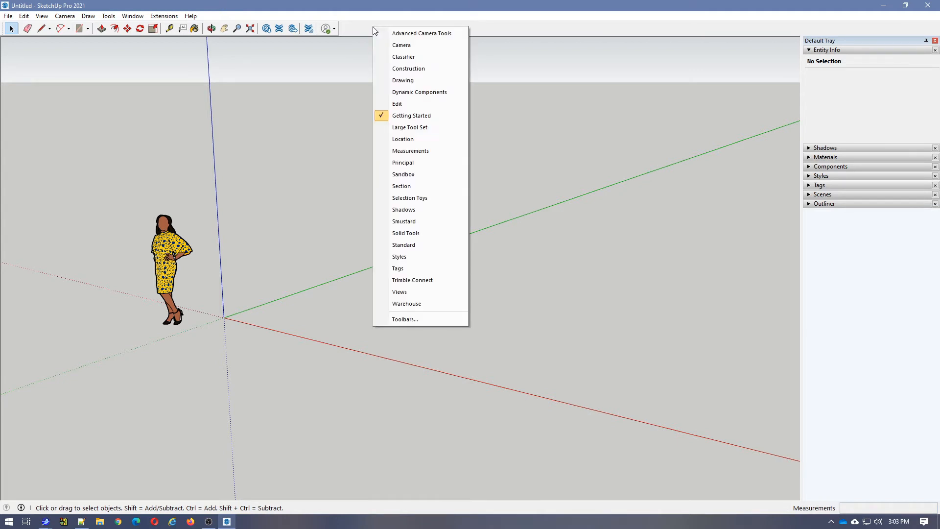
{"action": "left_click", "coordinate": [382, 126]}
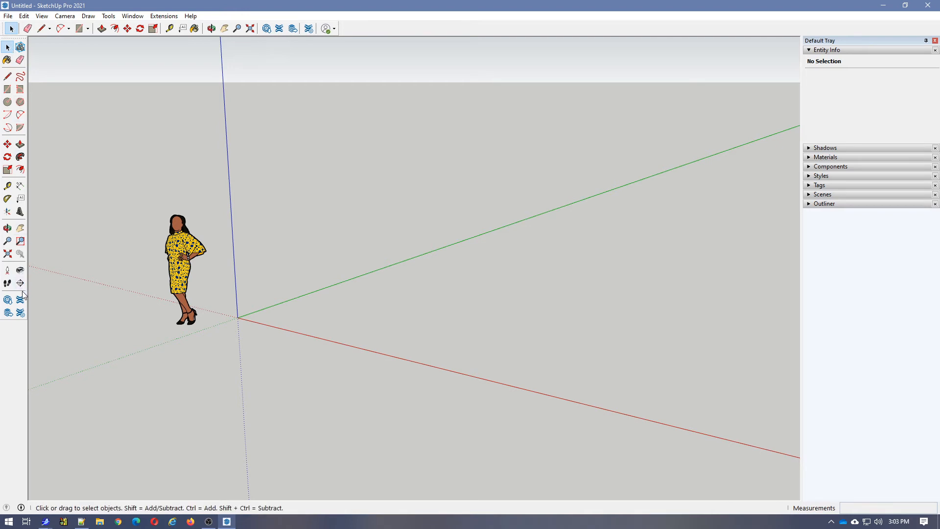
{"action": "right_click", "coordinate": [460, 29]}
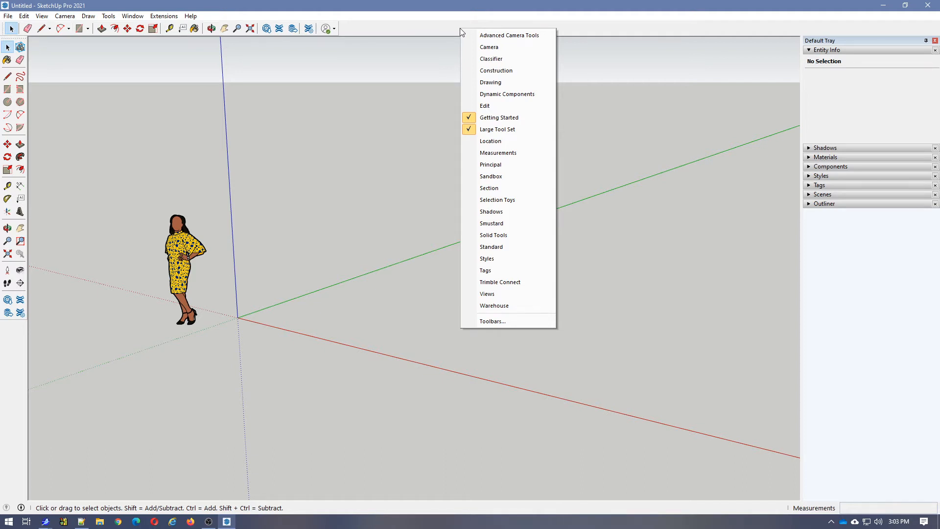
{"action": "left_click", "coordinate": [490, 273]}
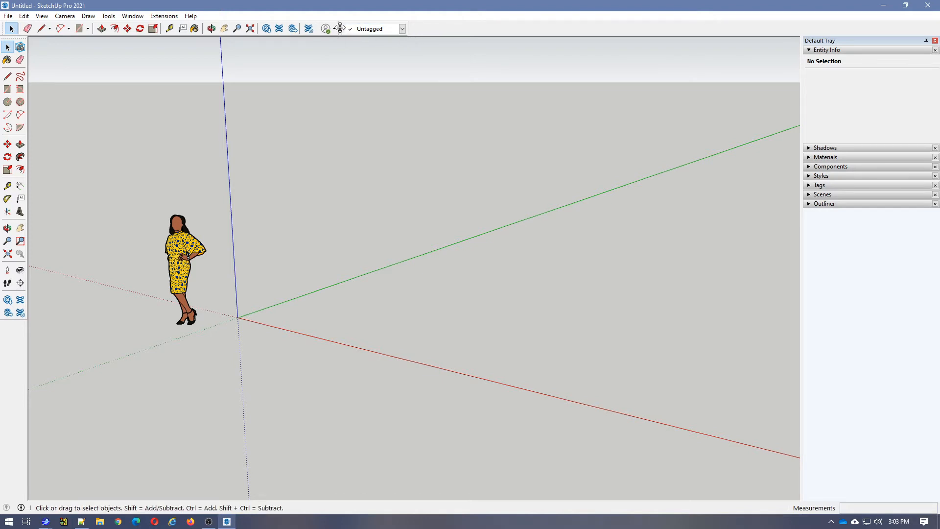
{"action": "left_click_drag", "start_coordinate": [339, 27], "coordinate": [3, 40]}
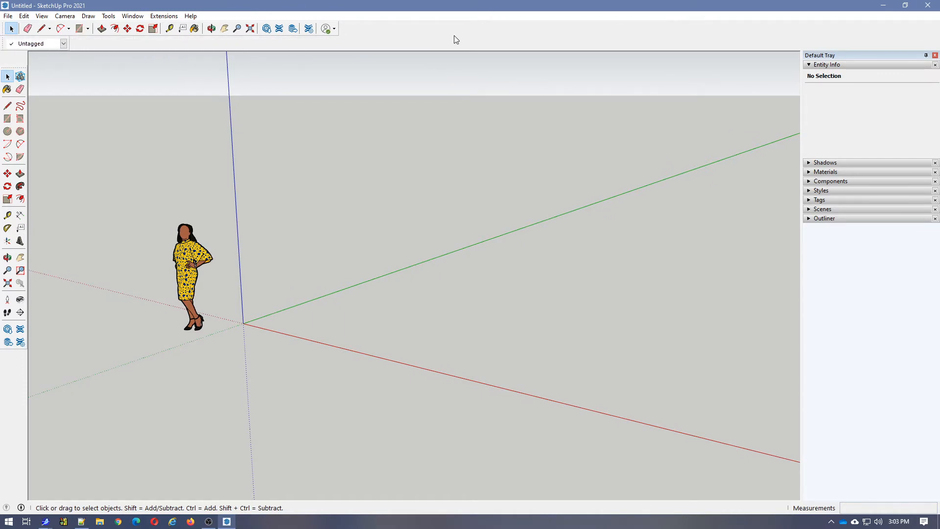
Show the Views toolbar and dock it beside the Tags toolbar in the second toolbar row
{"action": "right_click", "coordinate": [419, 31]}
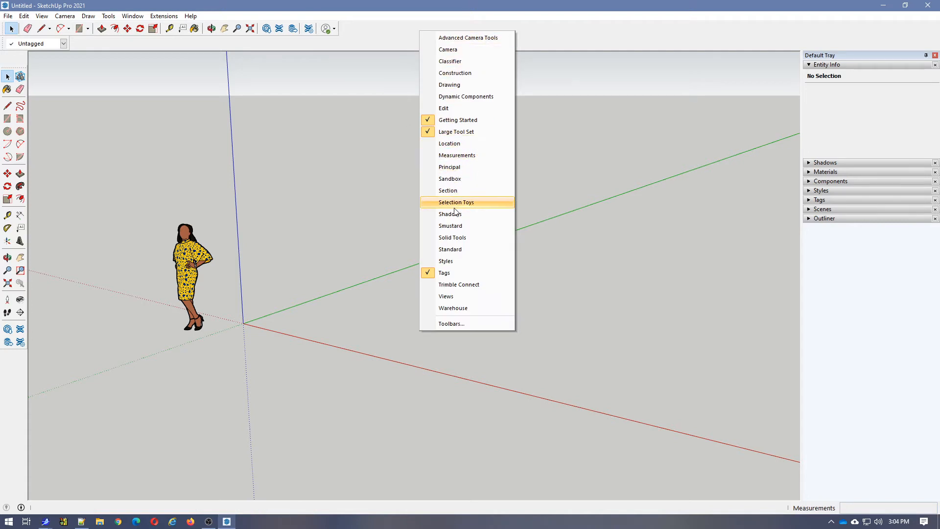
{"action": "left_click", "coordinate": [447, 296]}
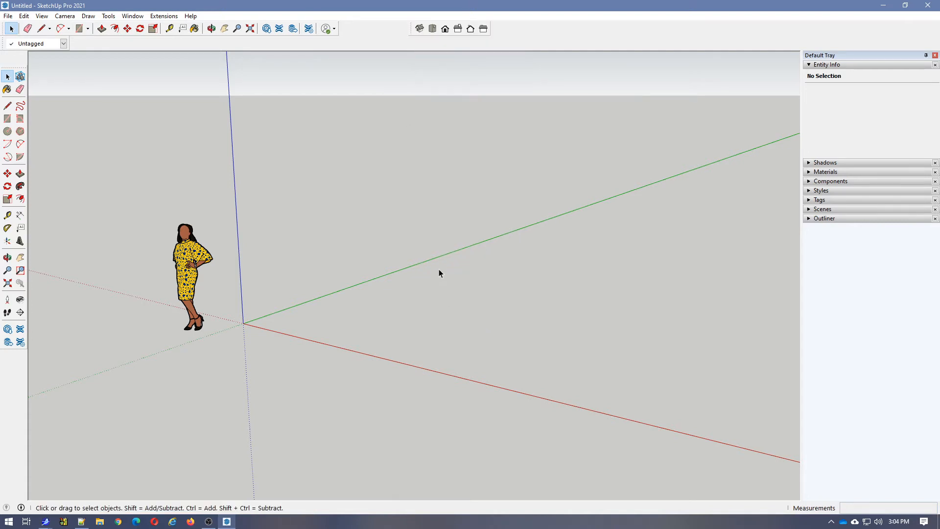
{"action": "left_click_drag", "start_coordinate": [413, 28], "coordinate": [69, 43]}
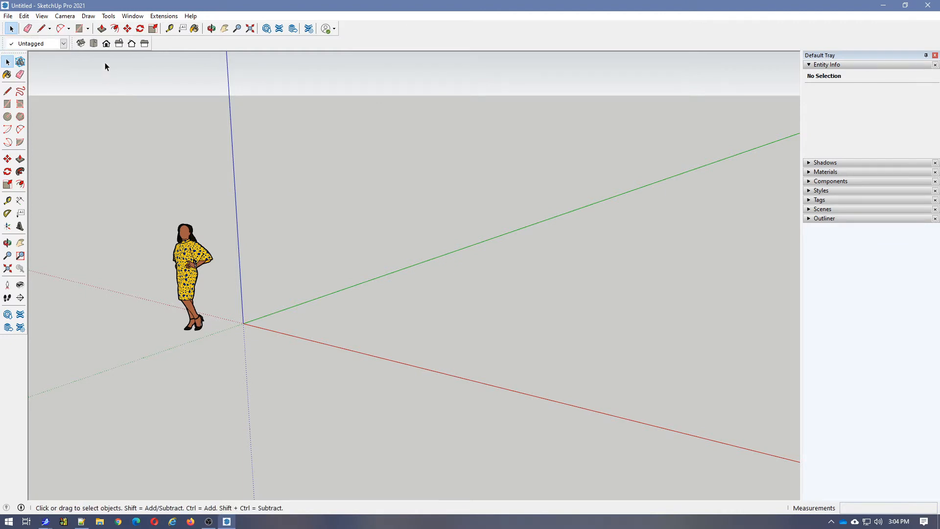
Look at the model from the isometric, top, front, right, back and left standard views
{"action": "left_click", "coordinate": [80, 44]}
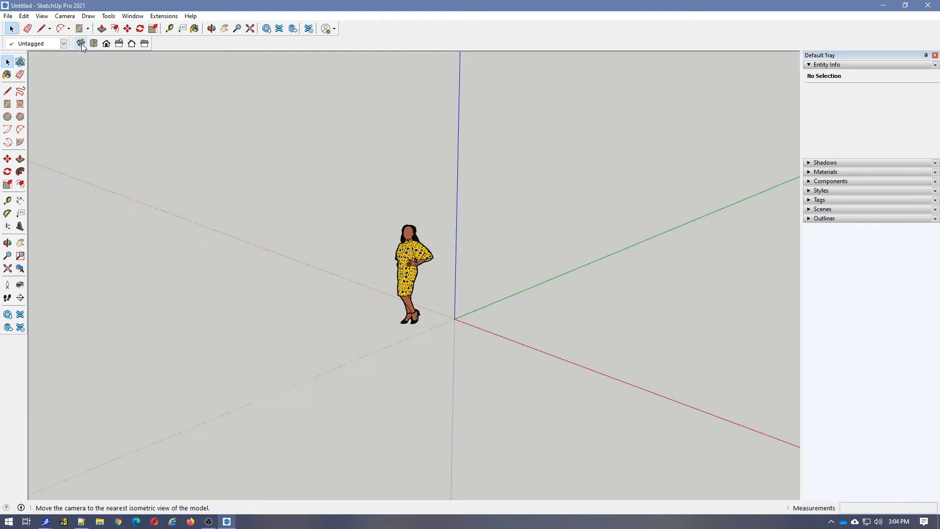
{"action": "left_click", "coordinate": [94, 43]}
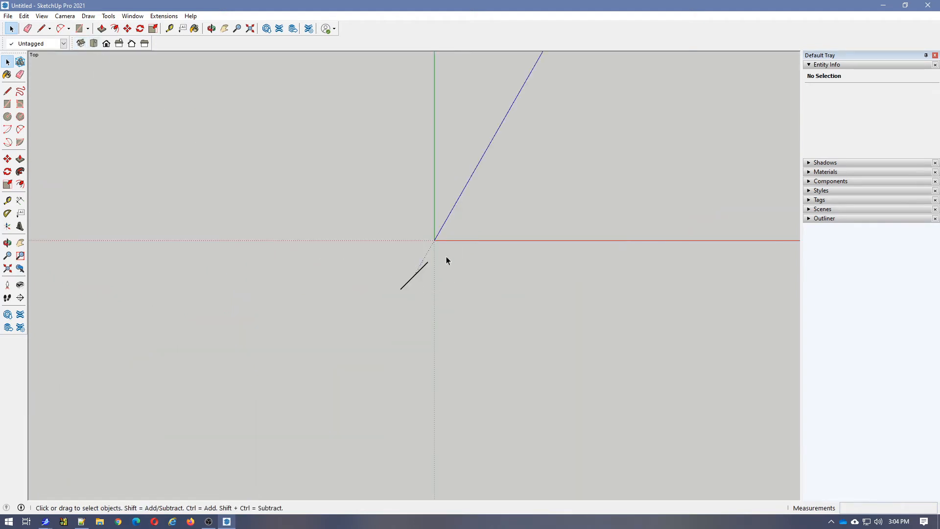
{"action": "left_click", "coordinate": [106, 44]}
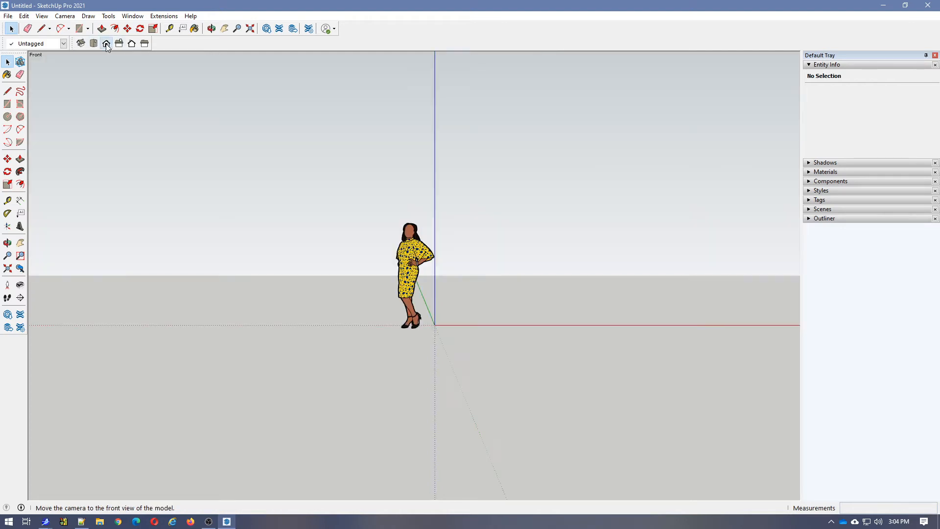
{"action": "left_click", "coordinate": [119, 44]}
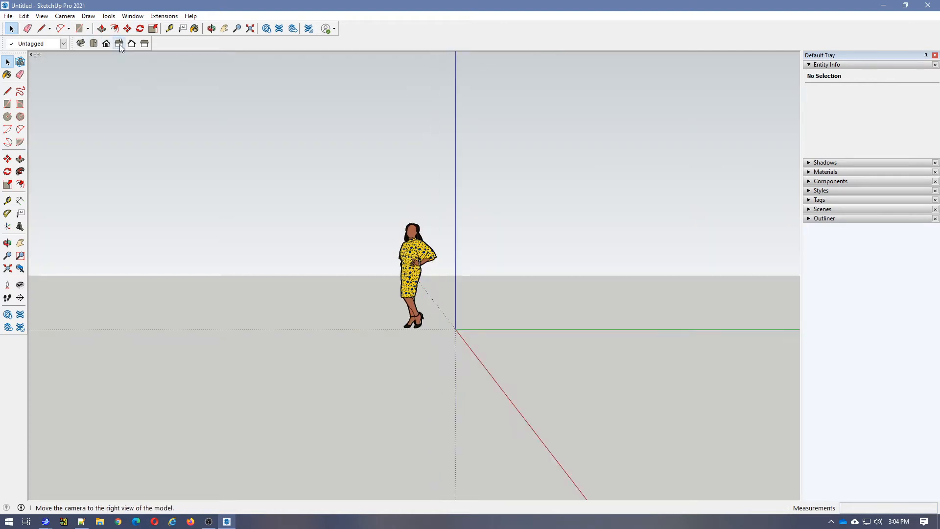
{"action": "left_click", "coordinate": [131, 44]}
{"action": "left_click", "coordinate": [145, 44]}
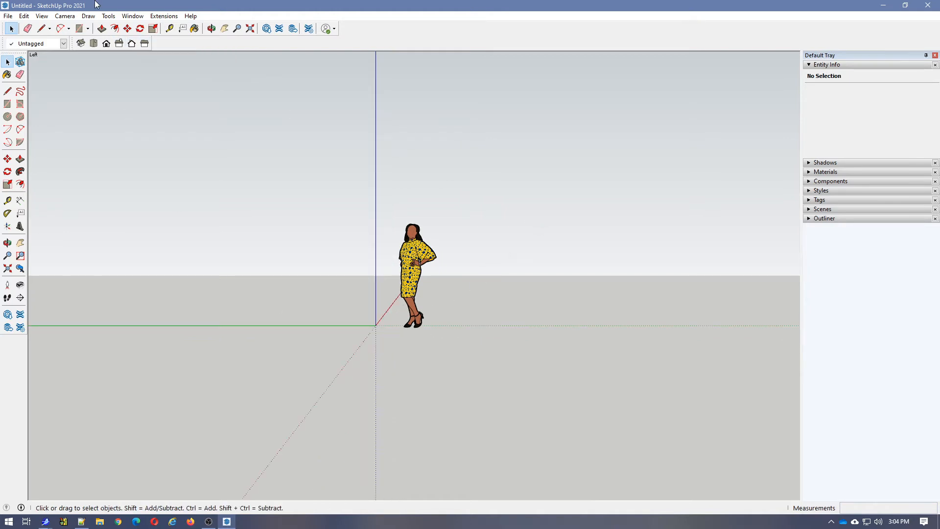
Show the Solid Tools and Styles toolbars, docking both after the Views toolbar in the second toolbar row
{"action": "right_click", "coordinate": [474, 45]}
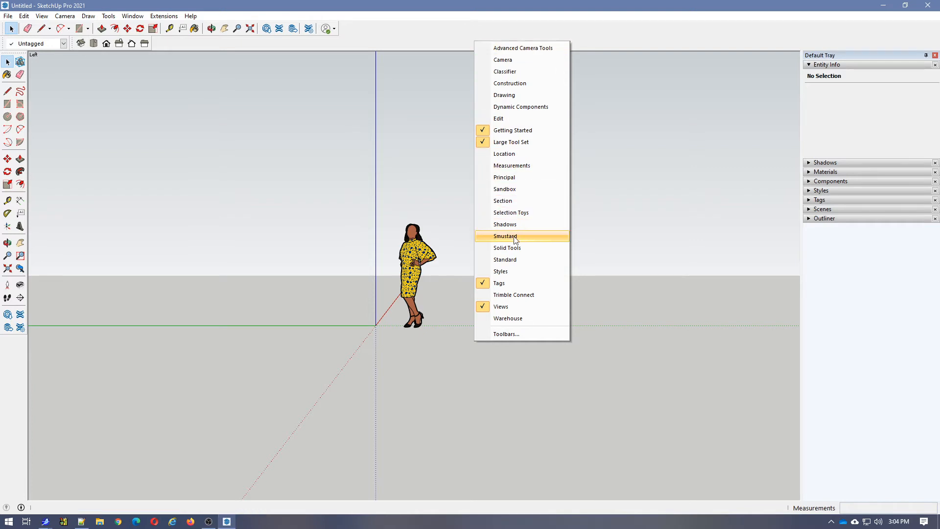
{"action": "left_click", "coordinate": [509, 248]}
{"action": "left_click_drag", "start_coordinate": [489, 29], "coordinate": [140, 47]}
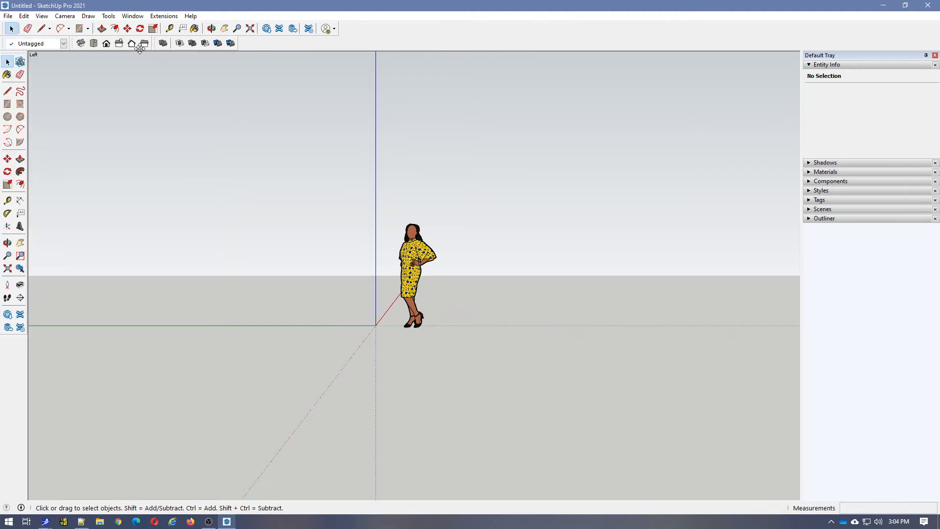
{"action": "right_click", "coordinate": [447, 25]}
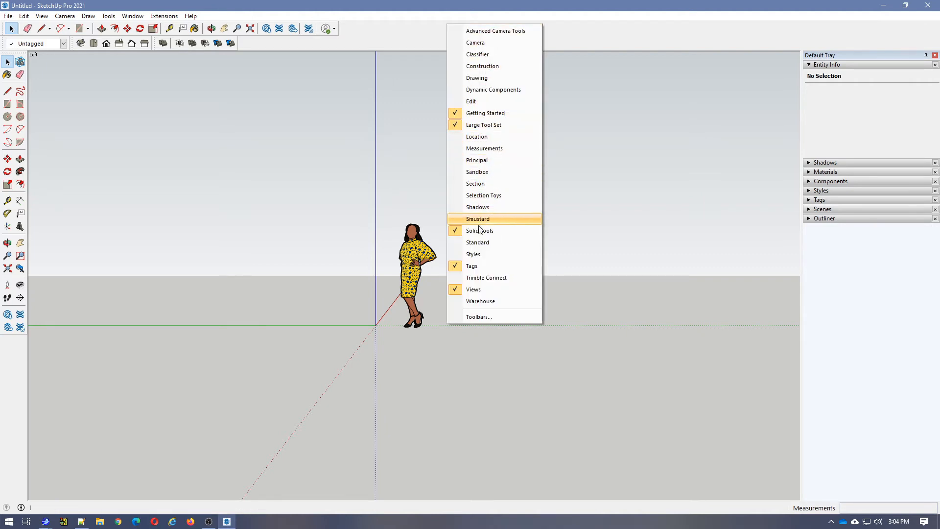
{"action": "left_click", "coordinate": [461, 254]}
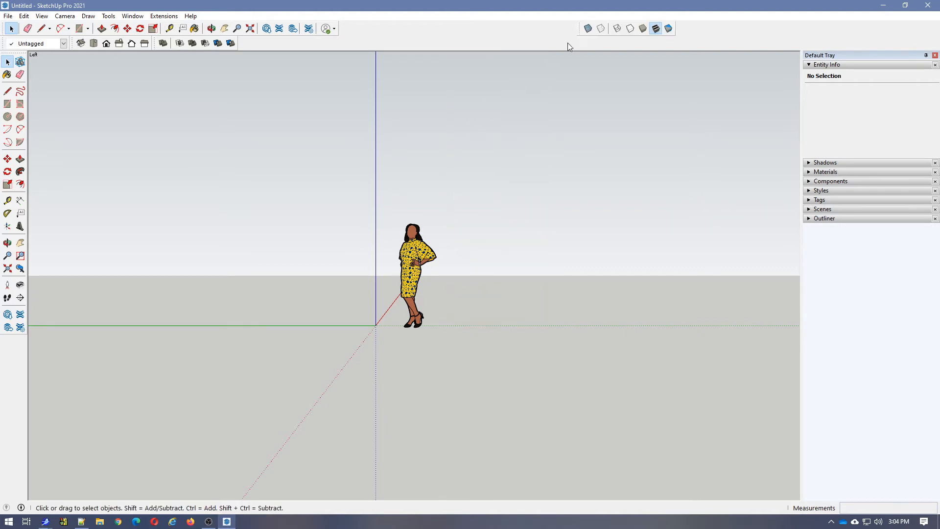
{"action": "left_click_drag", "start_coordinate": [581, 28], "coordinate": [357, 49]}
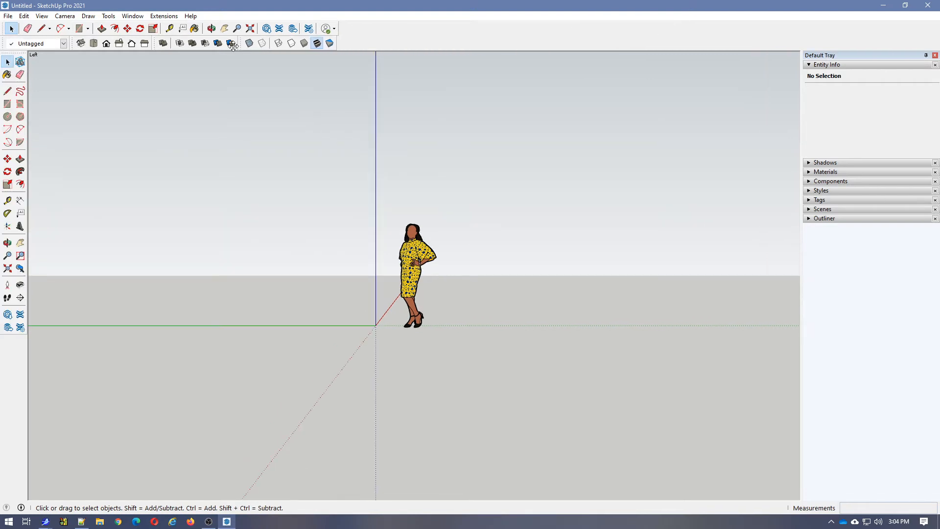
Try the X-Ray, Back Edges, Wireframe, Hidden Line and Shaded display modes on the figure, finishing with Monochrome
{"action": "scroll", "coordinate": [411, 288], "scroll_direction": "up", "scroll_amount": 3}
{"action": "scroll", "coordinate": [410, 288], "scroll_direction": "up", "scroll_amount": 2}
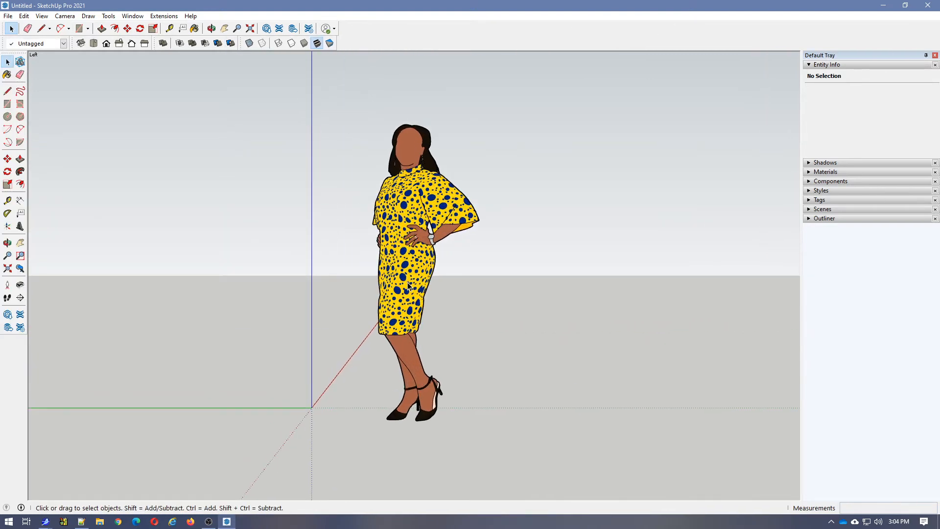
{"action": "left_click", "coordinate": [249, 44]}
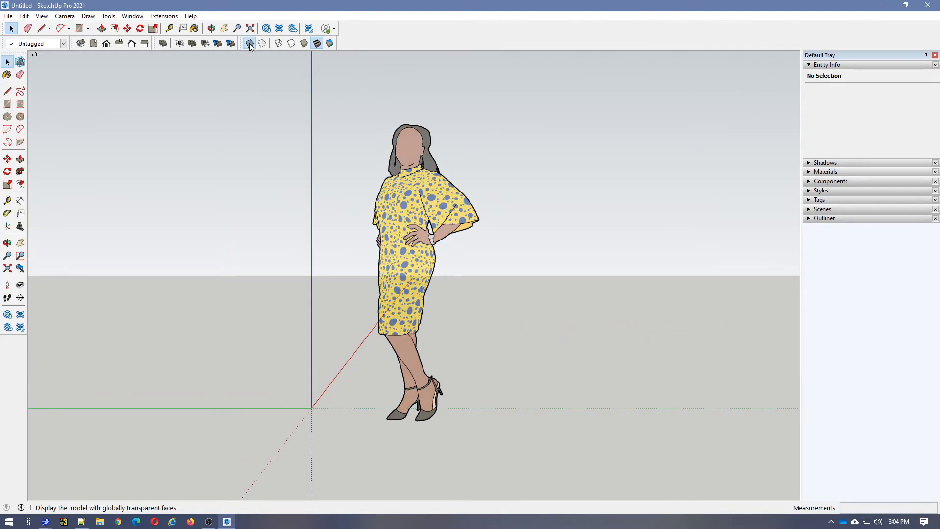
{"action": "left_click", "coordinate": [261, 44]}
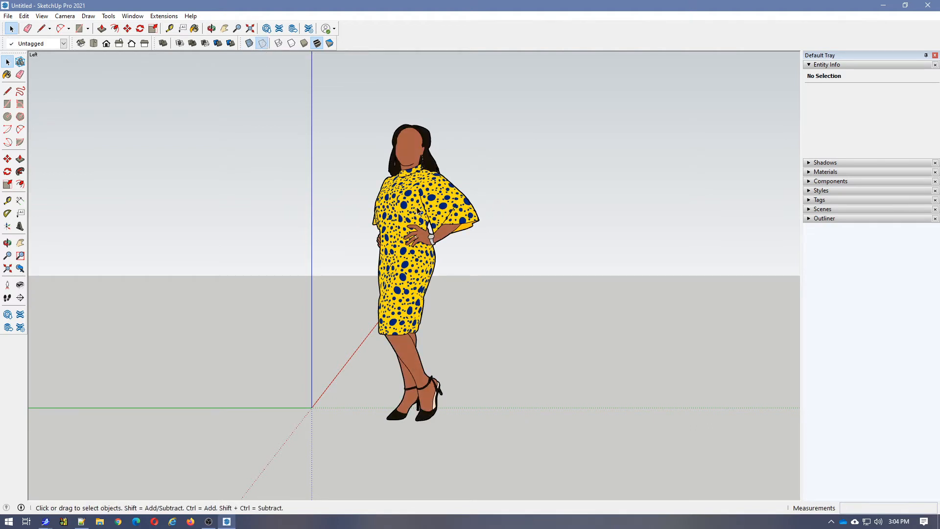
{"action": "left_click", "coordinate": [278, 44]}
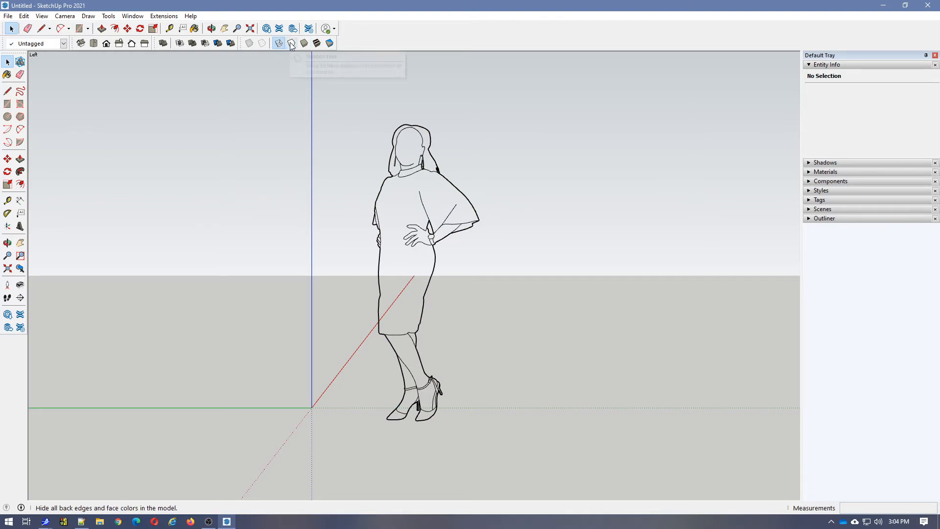
{"action": "left_click", "coordinate": [292, 44]}
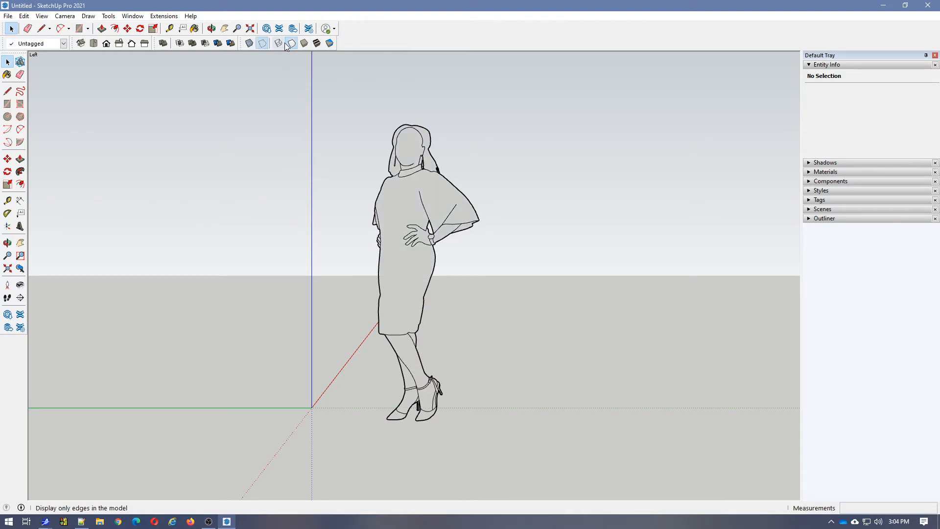
{"action": "left_click", "coordinate": [306, 44]}
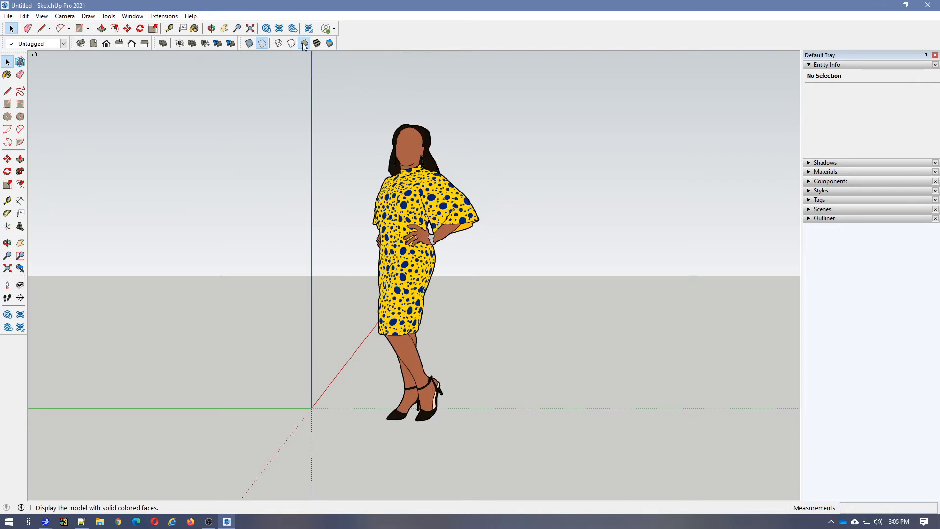
{"action": "left_click", "coordinate": [330, 43]}
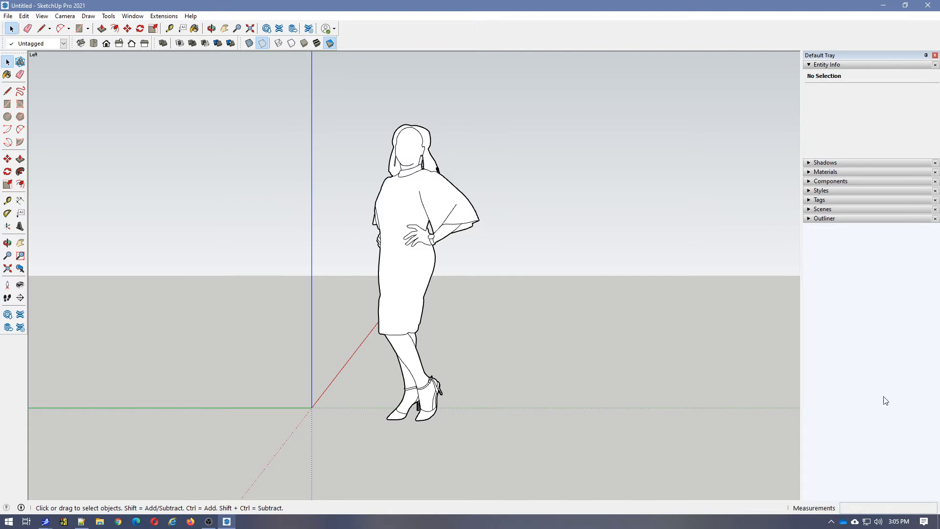
Show the Measurements toolbar, docked beneath the drawing area
{"action": "right_click", "coordinate": [451, 24]}
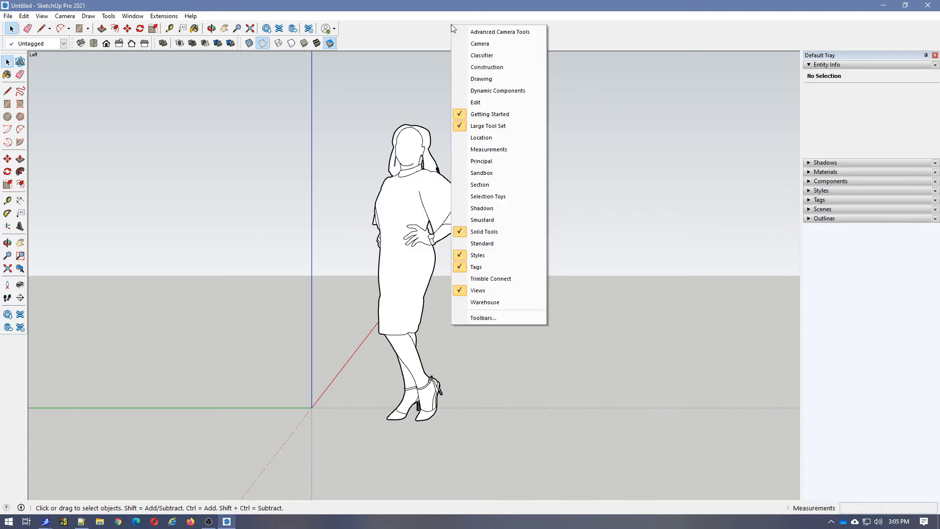
{"action": "left_click", "coordinate": [461, 150]}
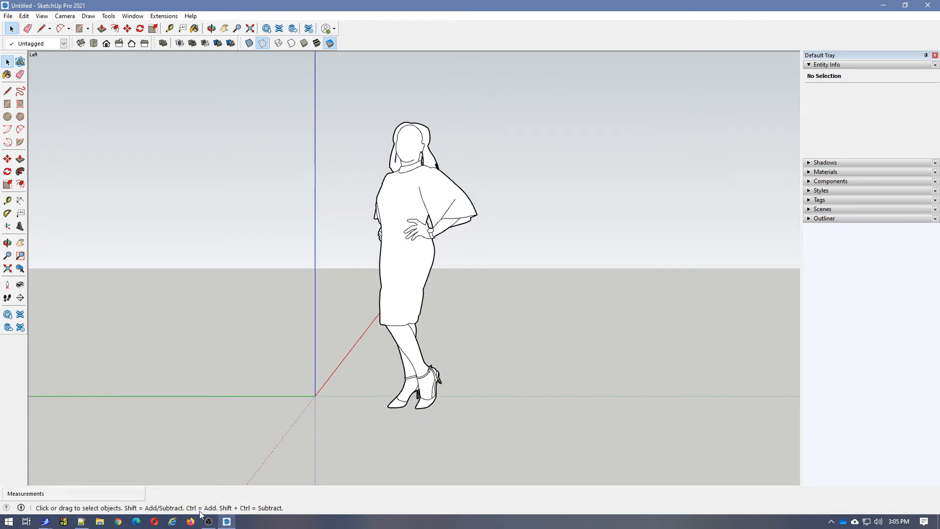
{"action": "left_click", "coordinate": [7, 92]}
{"action": "left_click_drag", "start_coordinate": [315, 395], "coordinate": [314, 383]}
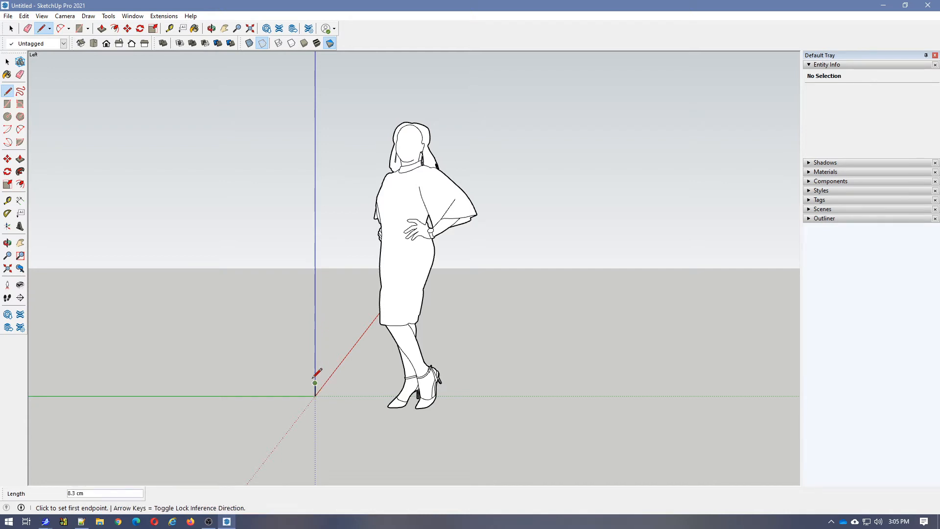
{"action": "key", "text": "space"}
{"action": "left_click", "coordinate": [316, 388]}
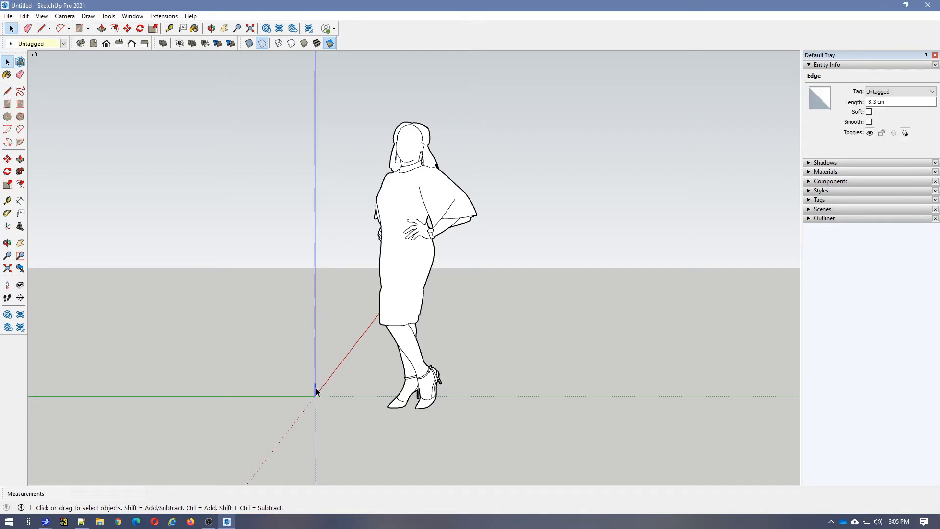
{"action": "key", "text": "Delete"}
Draw a 120 cm vertical line from the origin along the blue axis and change its length to 100 cm
{"action": "key", "text": "l"}
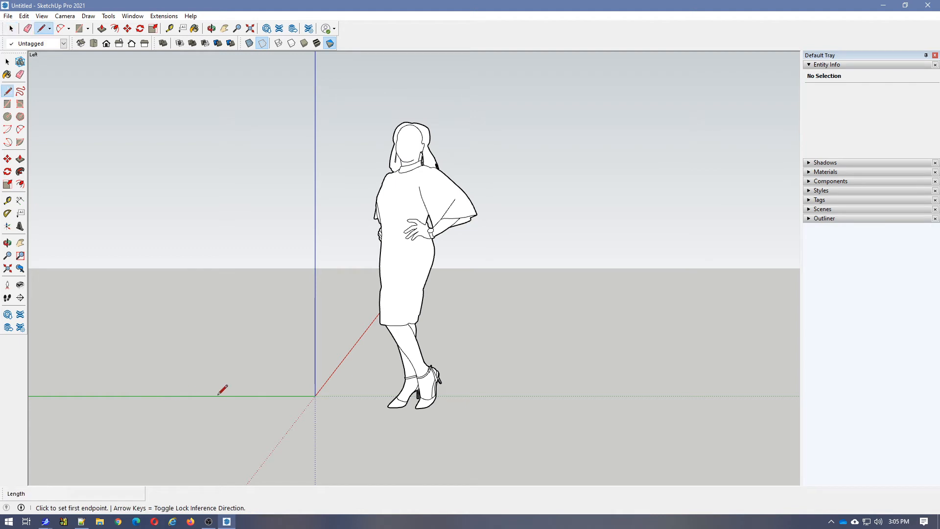
{"action": "left_click", "coordinate": [315, 395]}
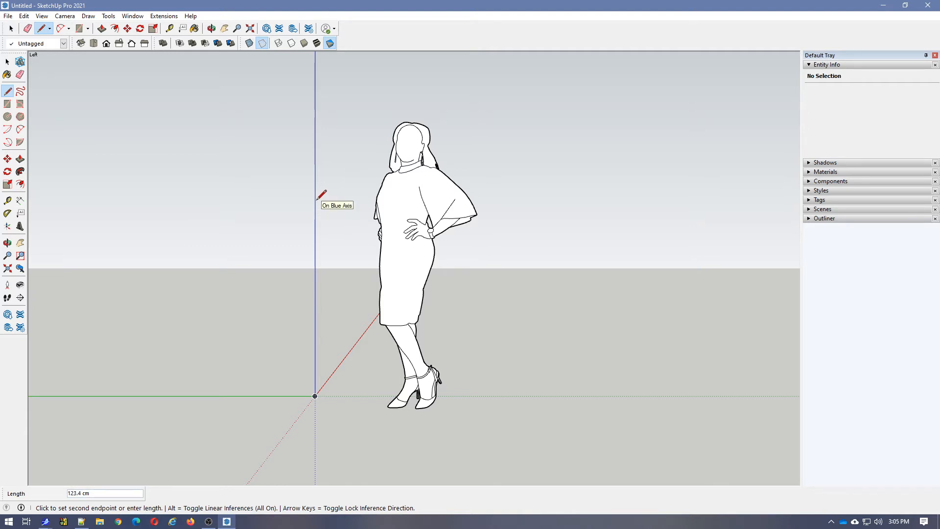
{"action": "double_click", "coordinate": [316, 200]}
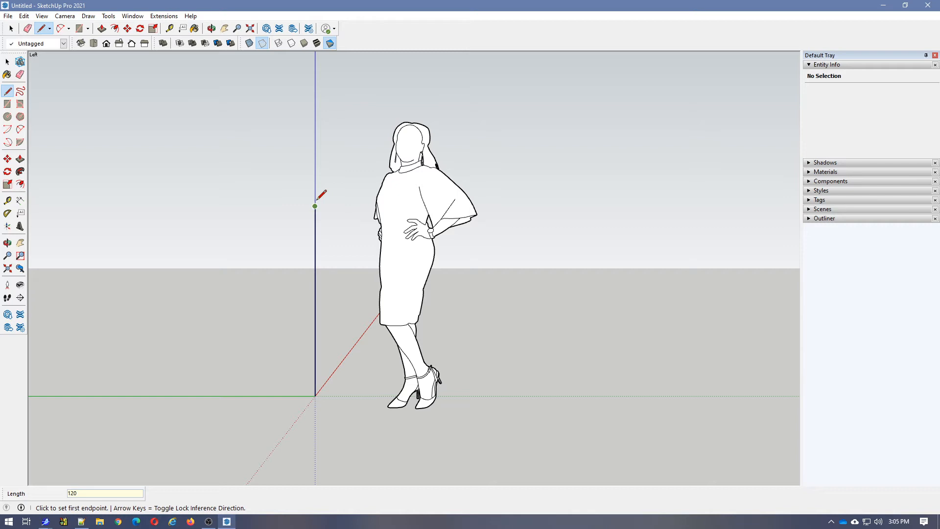
{"action": "key", "text": "ctrl+z"}
{"action": "left_click", "coordinate": [315, 237]}
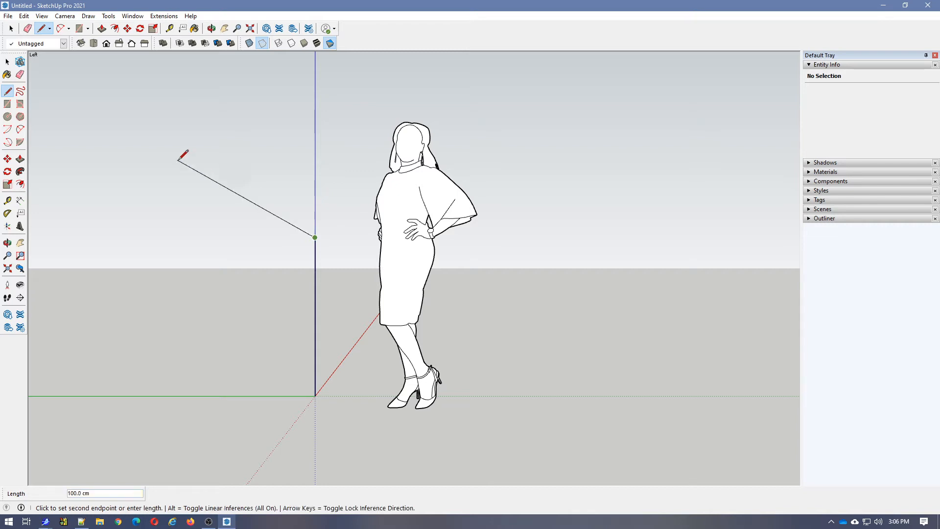
Stop drawing and delete the vertical line on the blue axis
{"action": "left_click", "coordinate": [8, 62]}
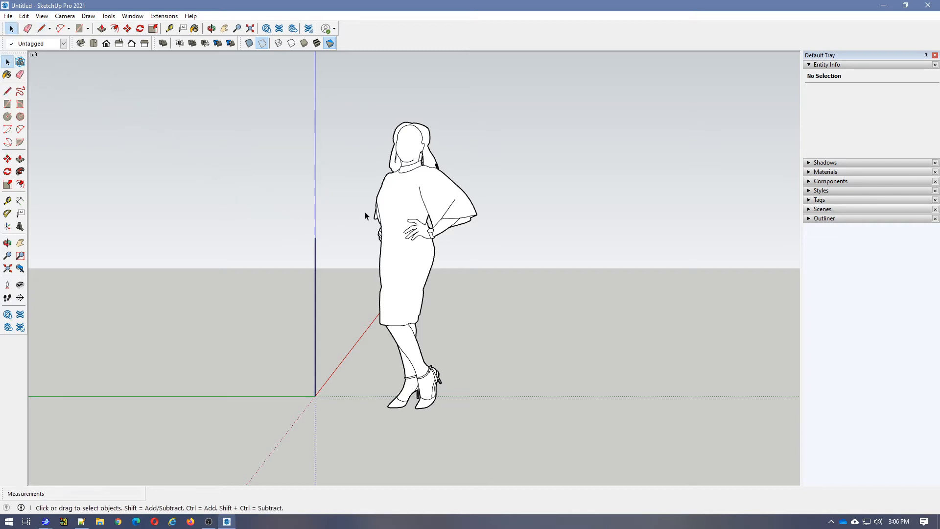
{"action": "left_click_drag", "start_coordinate": [297, 216], "coordinate": [348, 427]}
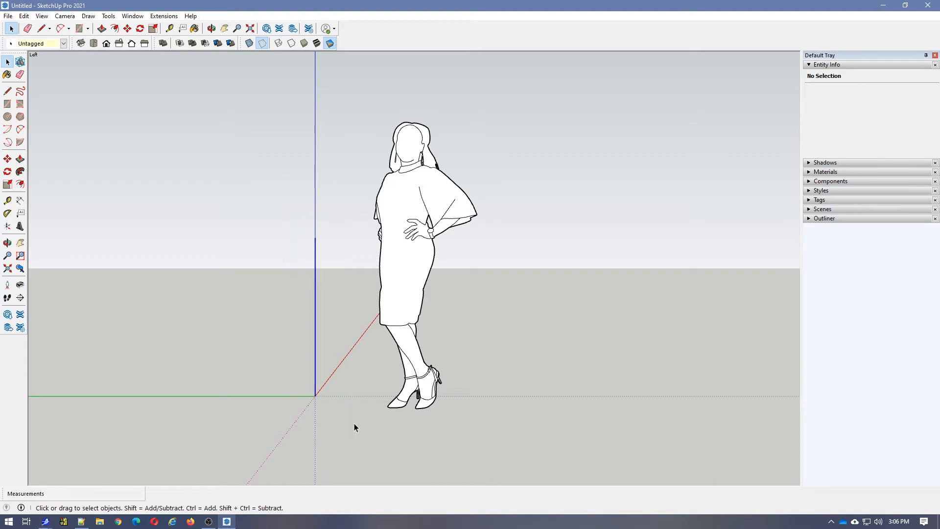
{"action": "key", "text": "Delete"}
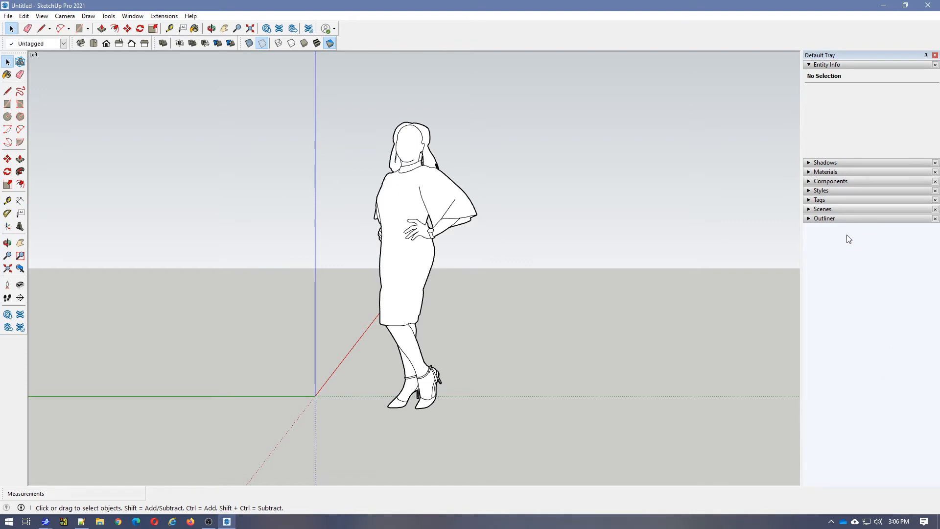
Expand the Outliner, Scenes, Tags, Styles, Components, Materials and Shadows sections of the Default Tray
{"action": "left_click", "coordinate": [806, 219]}
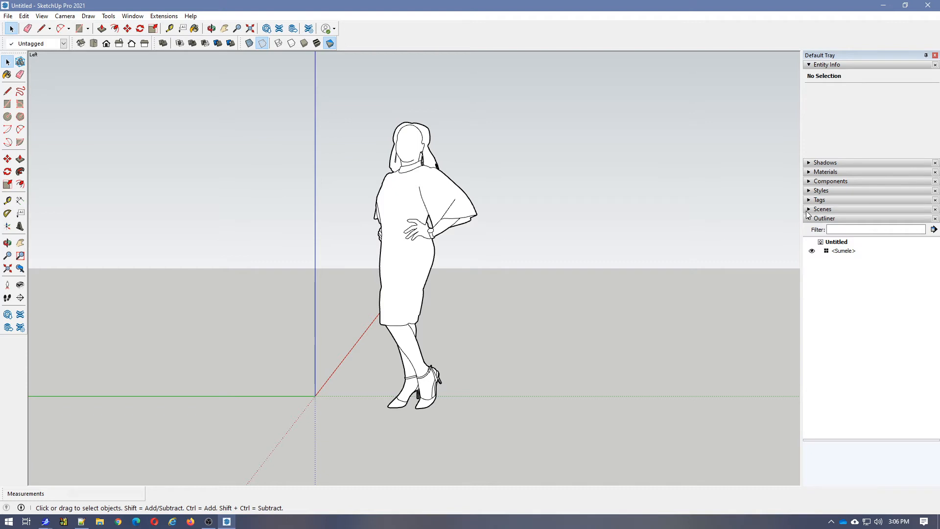
{"action": "left_click", "coordinate": [809, 209]}
{"action": "left_click", "coordinate": [809, 200]}
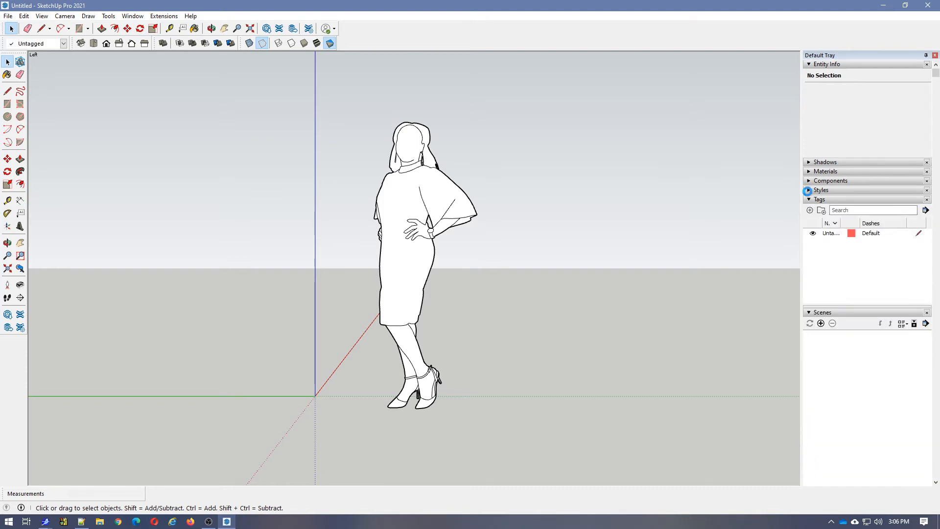
{"action": "left_click", "coordinate": [810, 191]}
{"action": "left_click", "coordinate": [808, 180]}
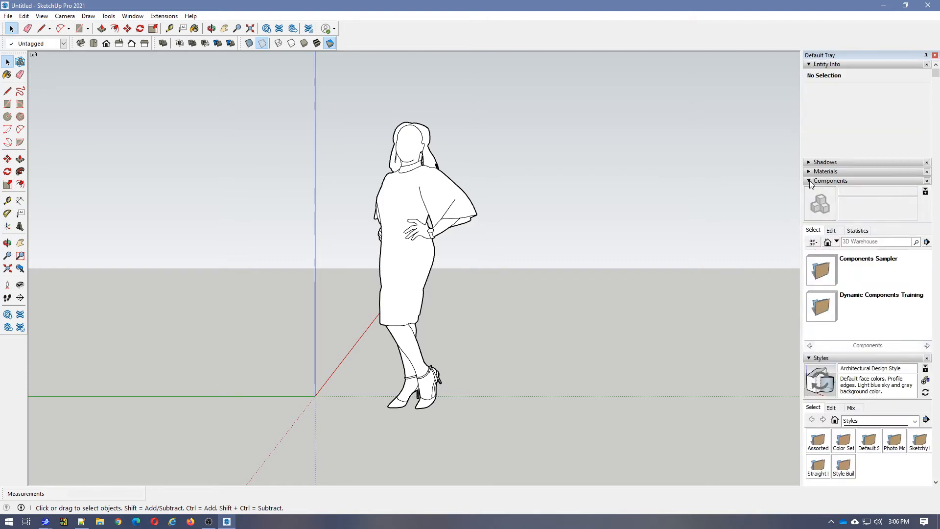
{"action": "left_click", "coordinate": [808, 171]}
{"action": "left_click", "coordinate": [808, 162]}
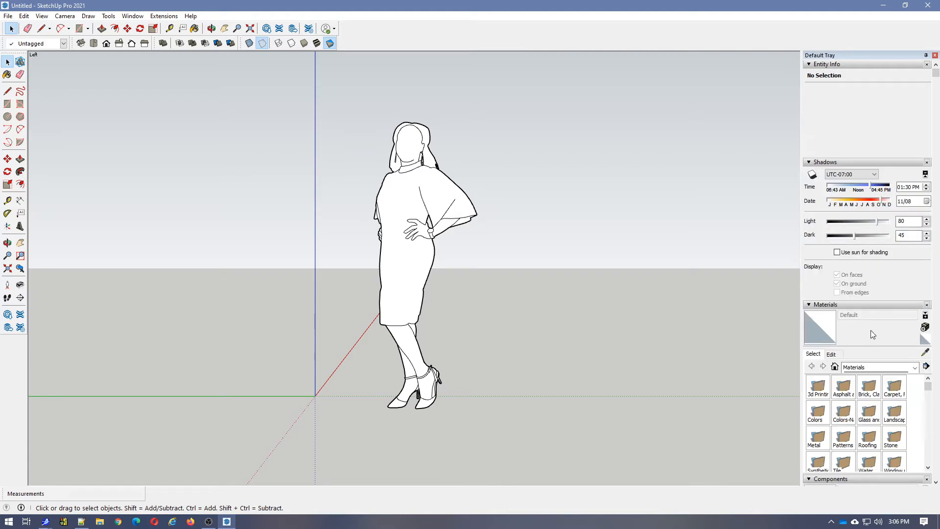
Create a new tray named Materials containing only the Materials dialog and close the tray manager
{"action": "mouse_move", "coordinate": [933, 73]}
{"action": "left_mouse_down"}
{"action": "mouse_move", "coordinate": [929, 443]}
{"action": "mouse_move", "coordinate": [934, 69]}
{"action": "left_mouse_up"}
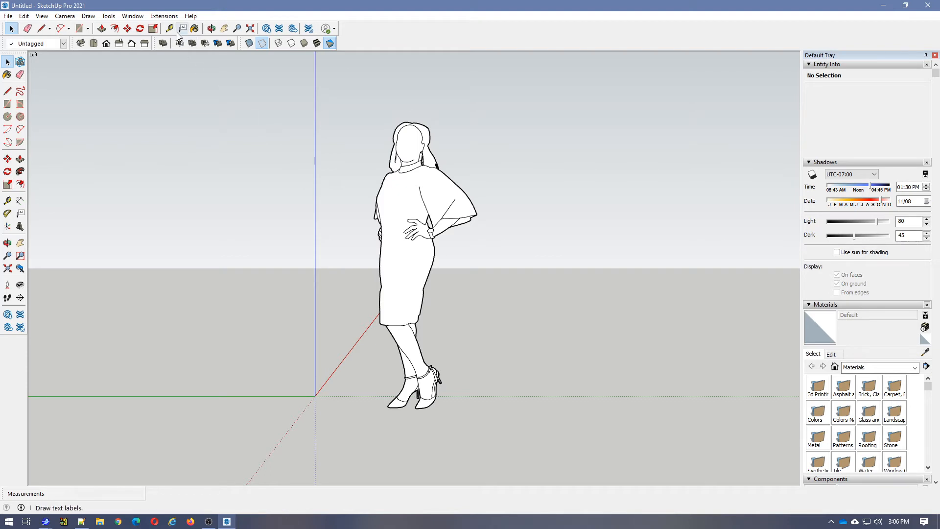
{"action": "left_click", "coordinate": [136, 17]}
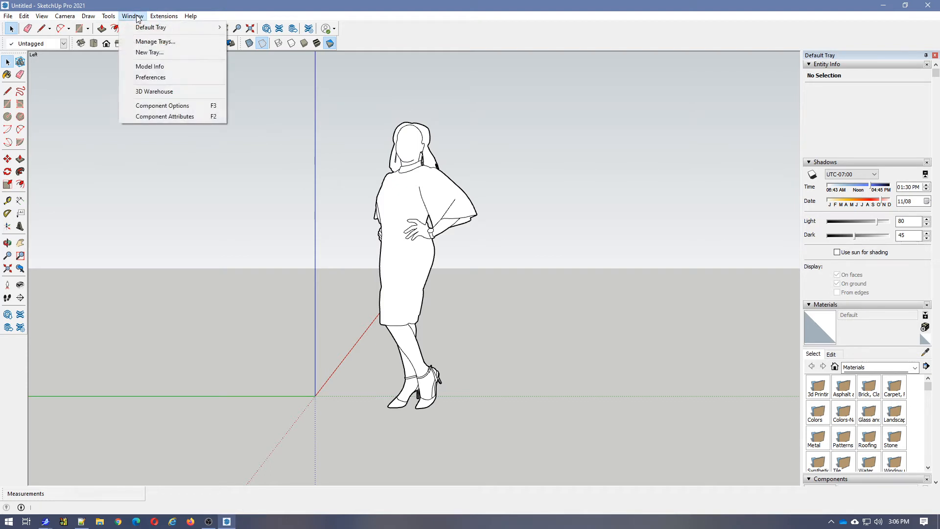
{"action": "left_click", "coordinate": [149, 43]}
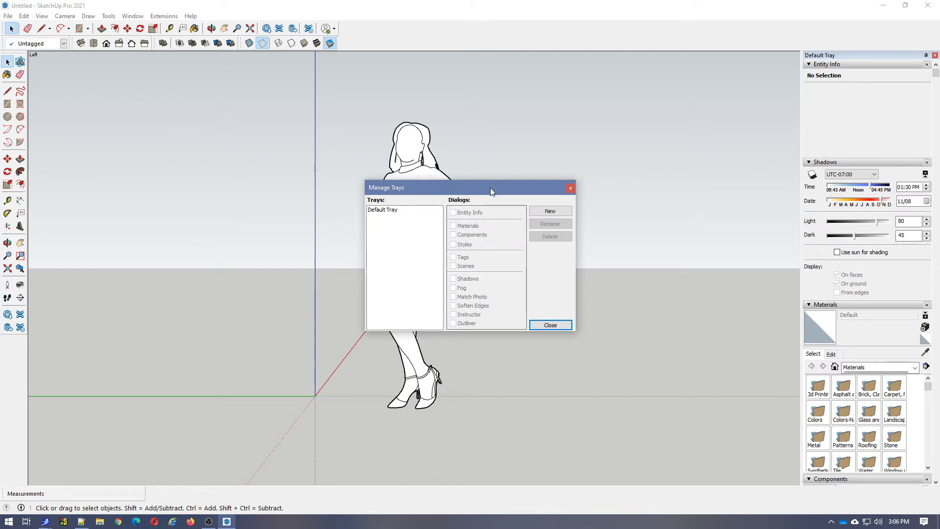
{"action": "left_click", "coordinate": [542, 214]}
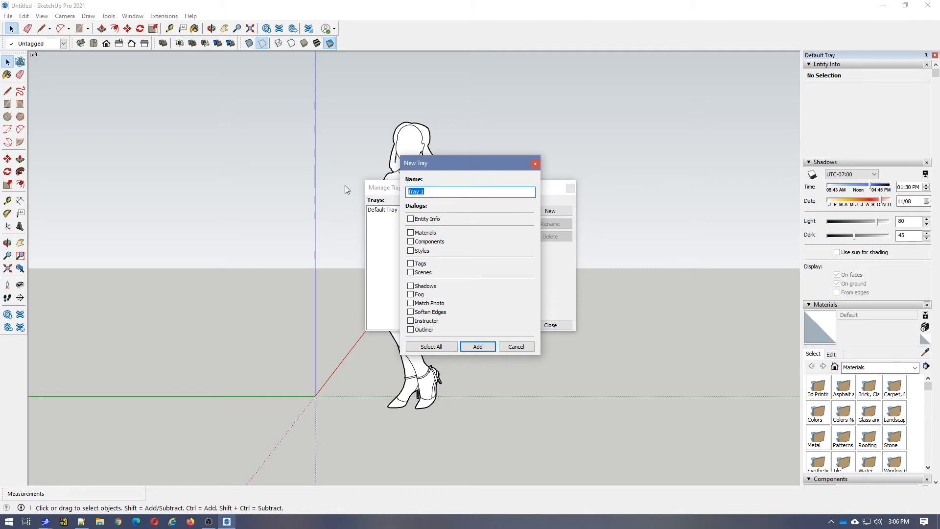
{"action": "type", "text": "Materials"}
{"action": "left_click", "coordinate": [410, 233]}
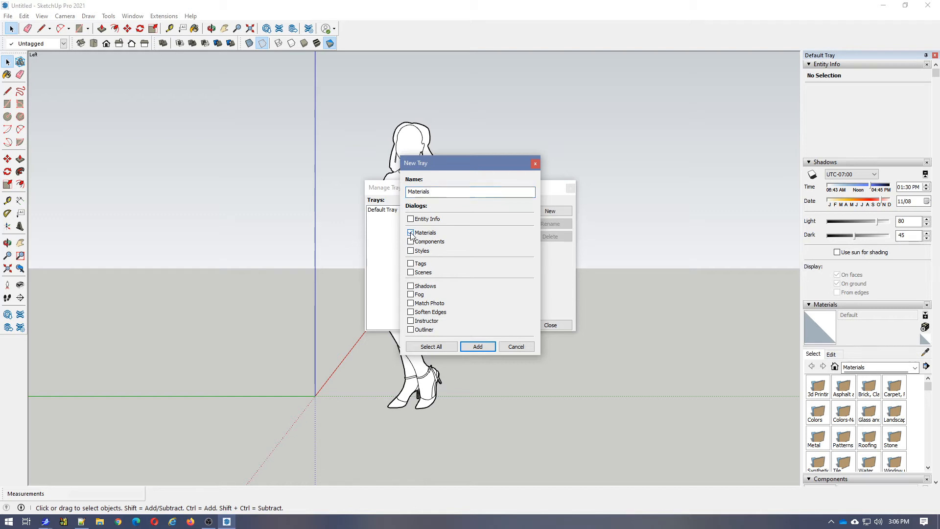
{"action": "left_click", "coordinate": [481, 348]}
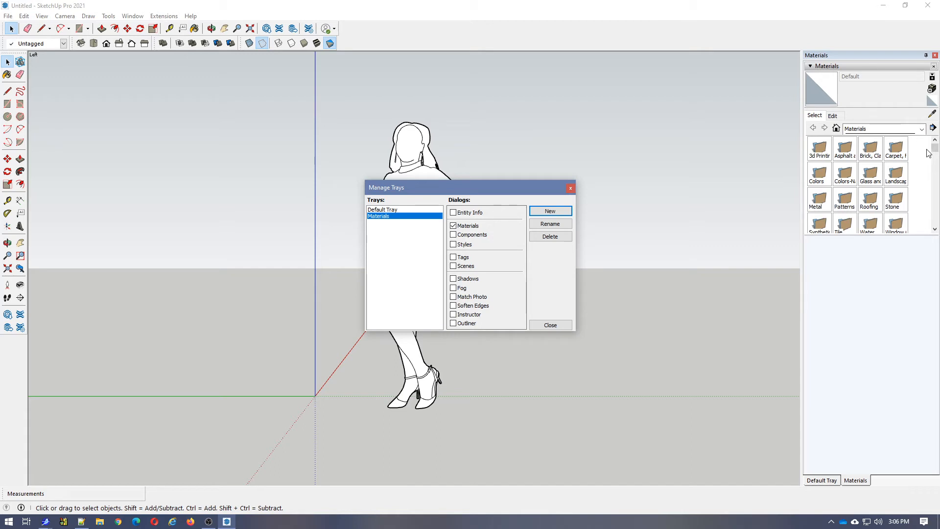
{"action": "left_click", "coordinate": [551, 324]}
Browse the Colors collection in the Materials tray and pick Roofing Shingles Wood from the Roofing collection
{"action": "mouse_move", "coordinate": [935, 146]}
{"action": "left_mouse_down"}
{"action": "mouse_move", "coordinate": [938, 216]}
{"action": "mouse_move", "coordinate": [934, 147]}
{"action": "left_mouse_up"}
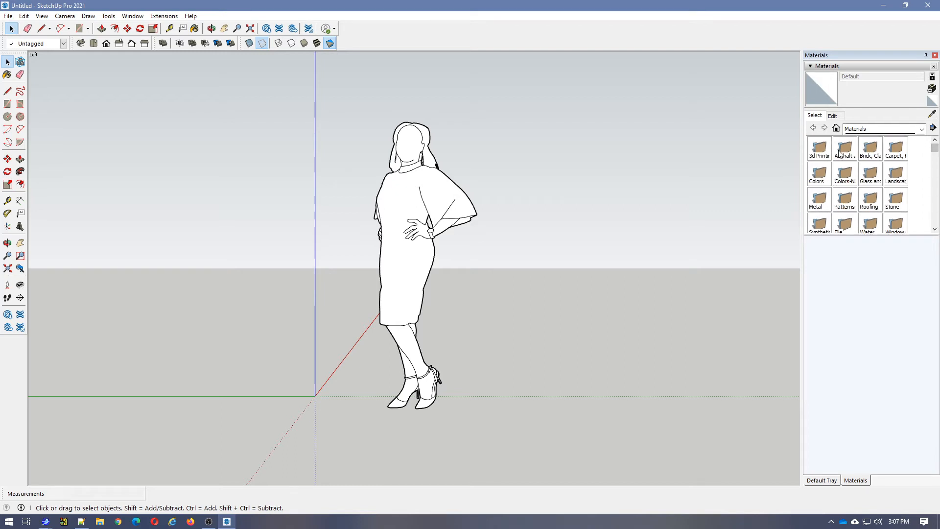
{"action": "double_click", "coordinate": [819, 175]}
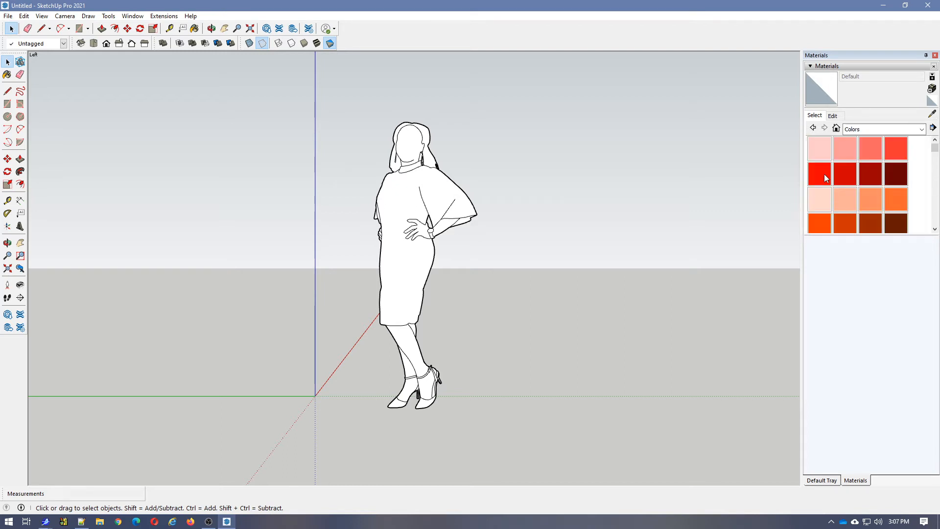
{"action": "left_click", "coordinate": [936, 162]}
{"action": "mouse_move", "coordinate": [936, 156]}
{"action": "left_mouse_down"}
{"action": "mouse_move", "coordinate": [936, 220]}
{"action": "mouse_move", "coordinate": [936, 142]}
{"action": "left_mouse_up"}
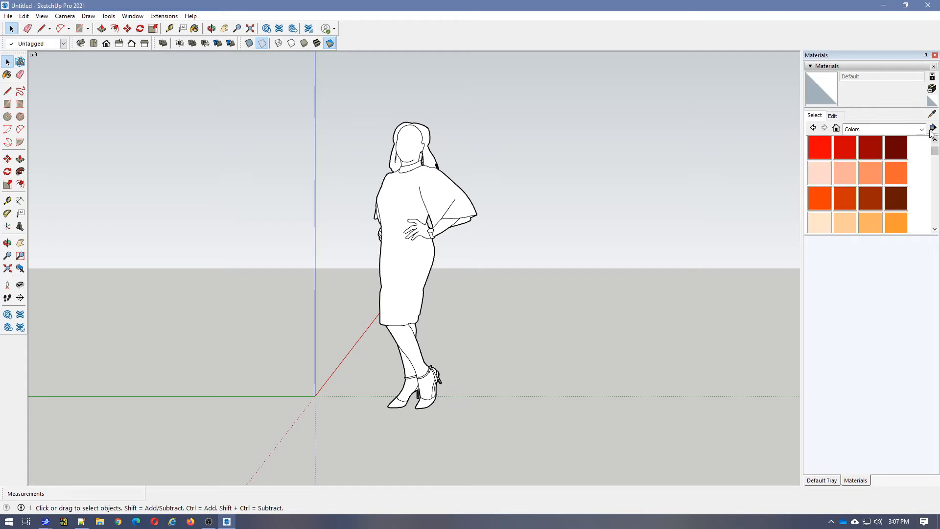
{"action": "left_click", "coordinate": [921, 129]}
{"action": "left_click", "coordinate": [883, 213]}
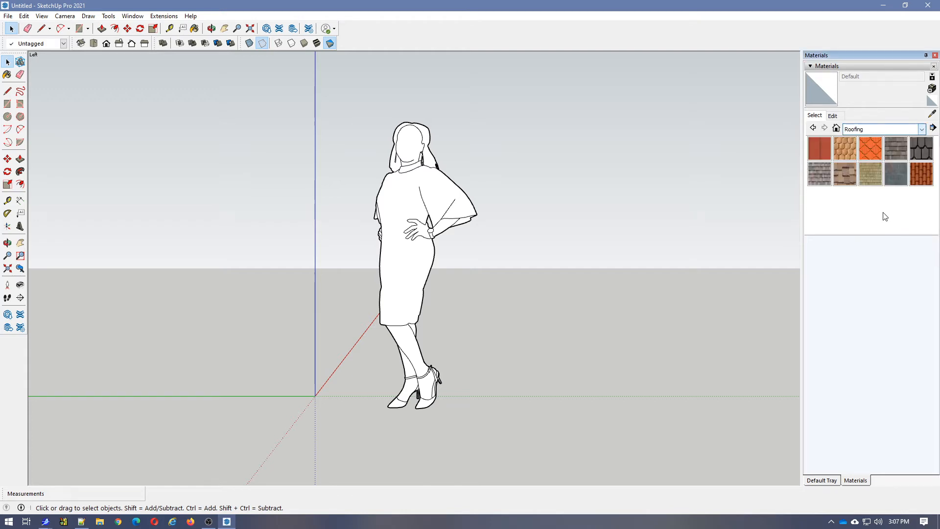
{"action": "left_click", "coordinate": [870, 174]}
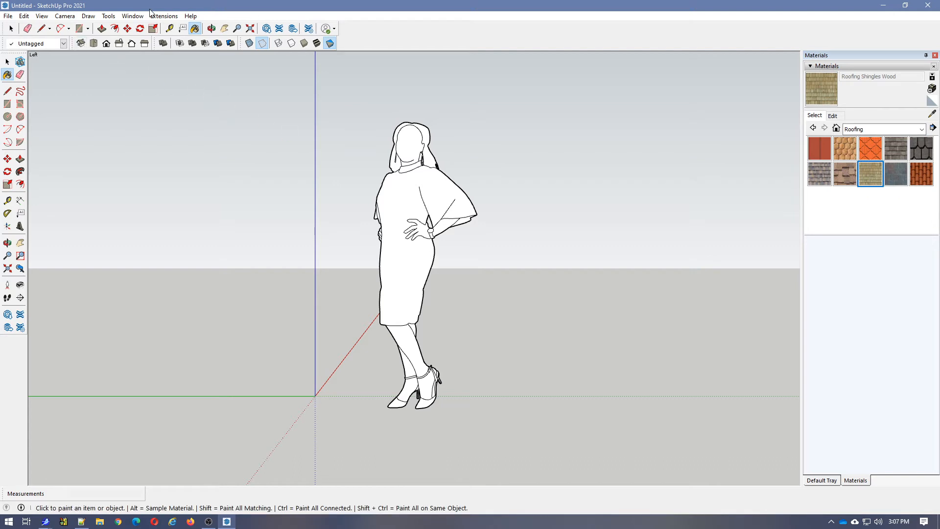
Create a new tray named Layers containing only the Tags dialog
{"action": "left_click", "coordinate": [129, 16]}
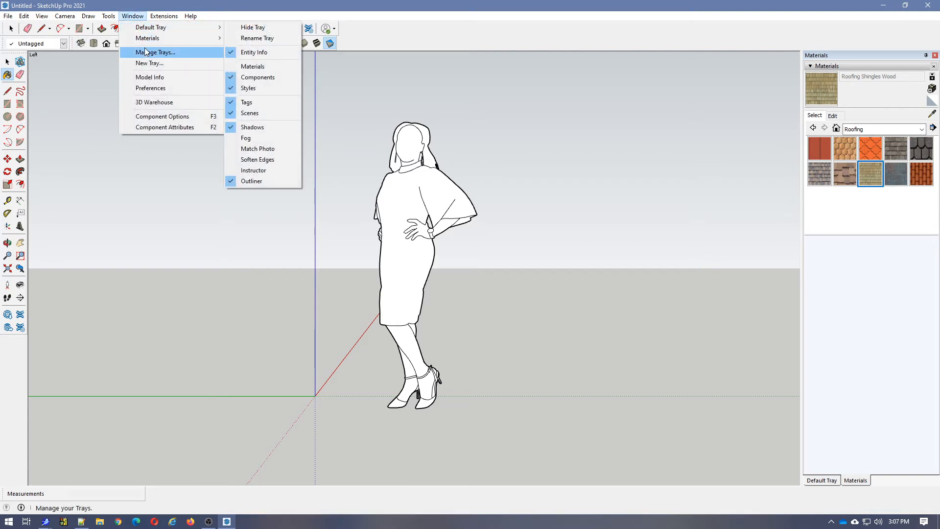
{"action": "left_click", "coordinate": [147, 52]}
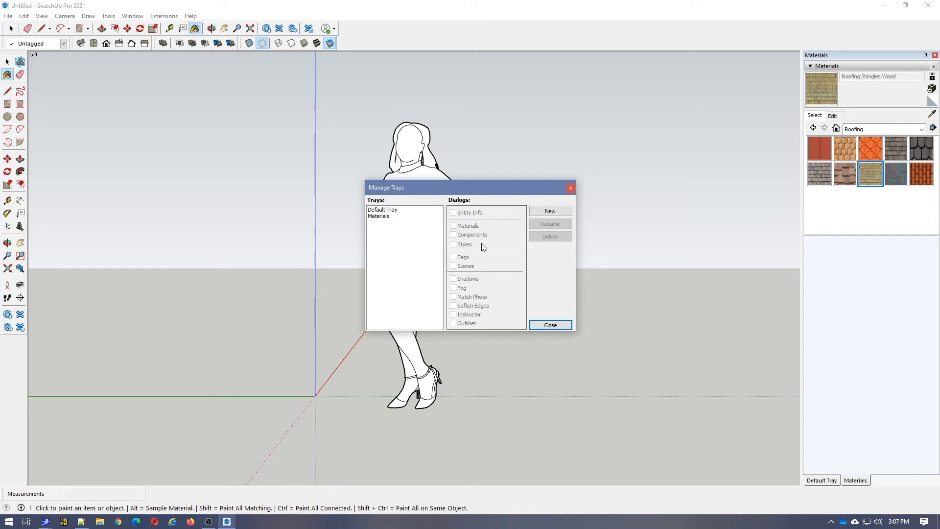
{"action": "left_click", "coordinate": [544, 211]}
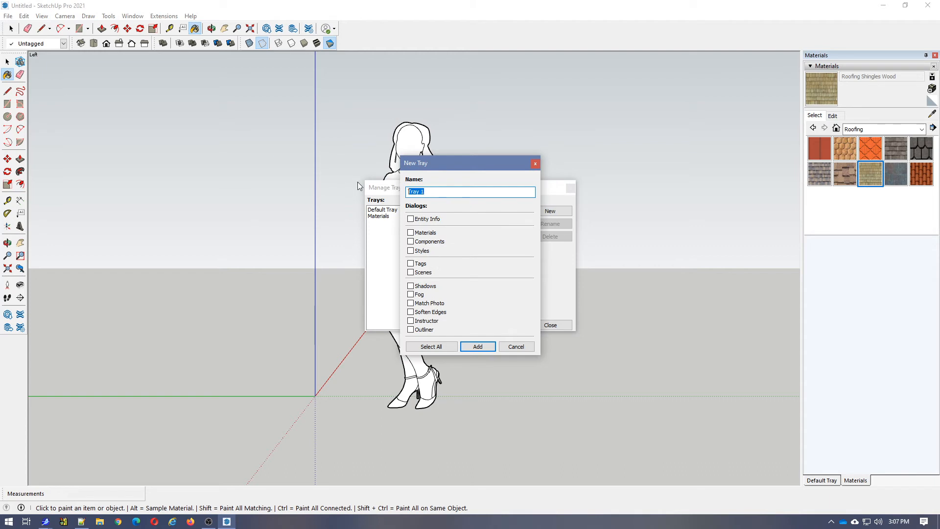
{"action": "type", "text": "Layers"}
{"action": "left_click", "coordinate": [411, 264]}
{"action": "left_click", "coordinate": [476, 345]}
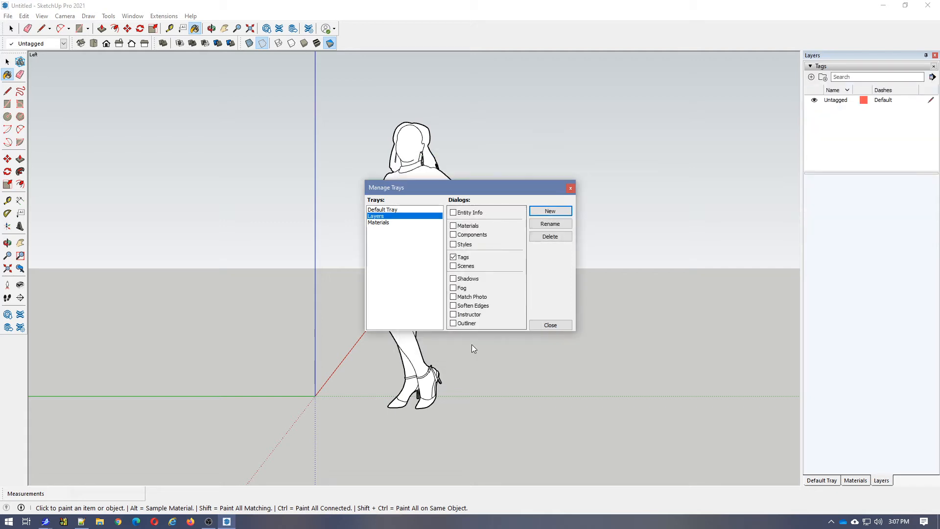
Add a new tray named Styles containing only the Styles dialog
{"action": "left_click", "coordinate": [549, 212]}
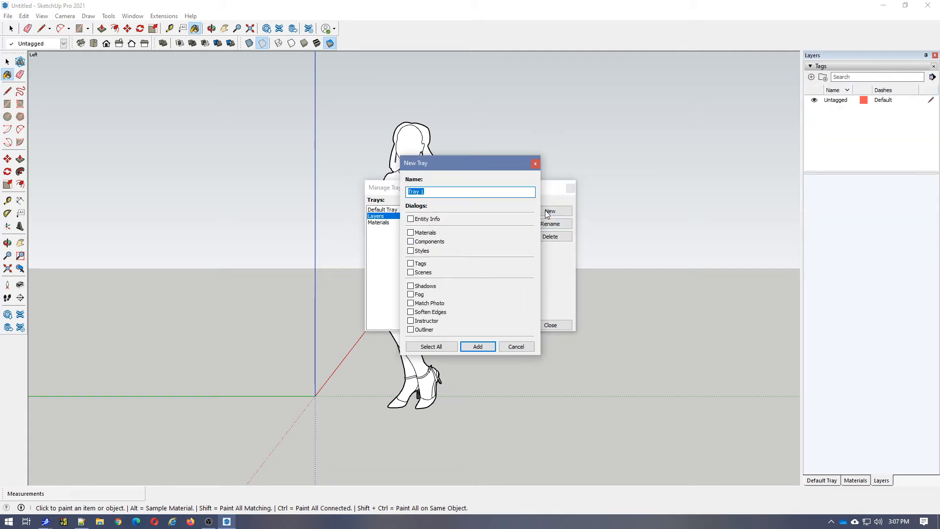
{"action": "type", "text": "S"}
{"action": "left_click", "coordinate": [411, 251]}
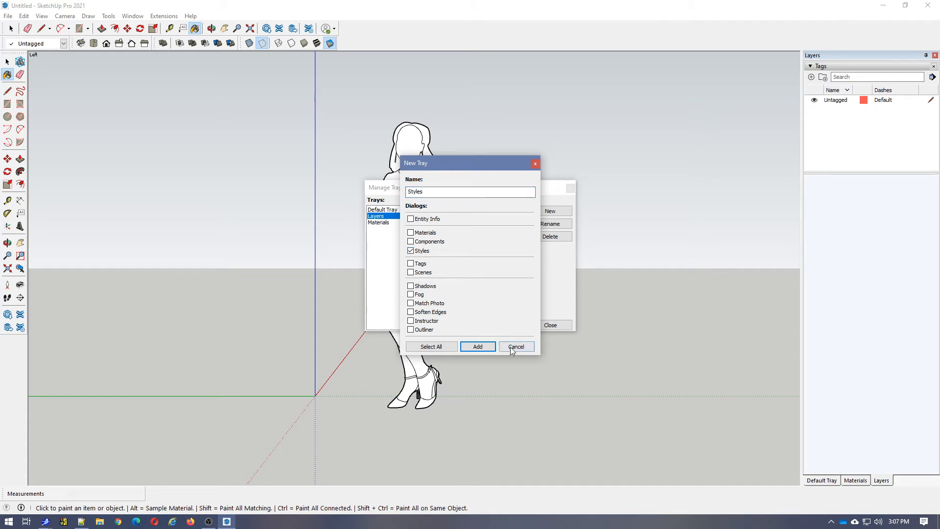
{"action": "left_click", "coordinate": [477, 347]}
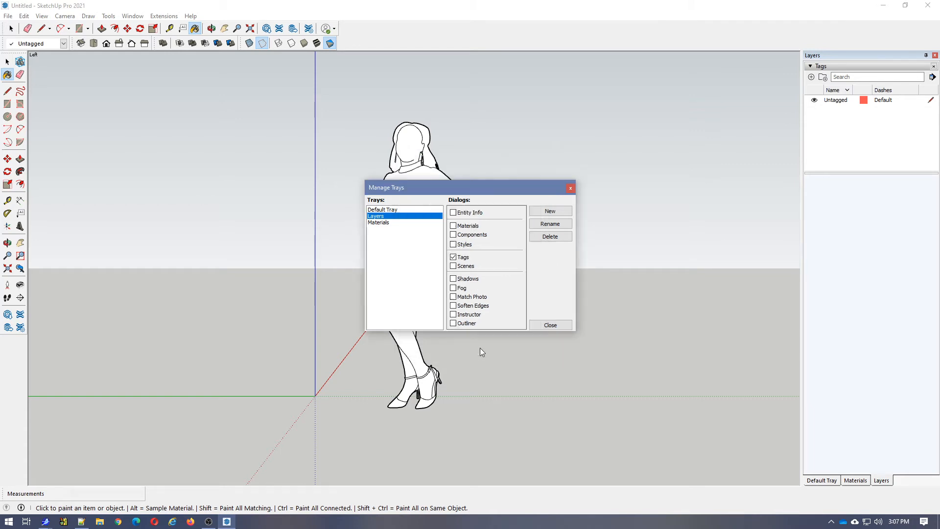
Add a new tray named Outliner containing only the Outliner dialog
{"action": "left_click", "coordinate": [554, 212]}
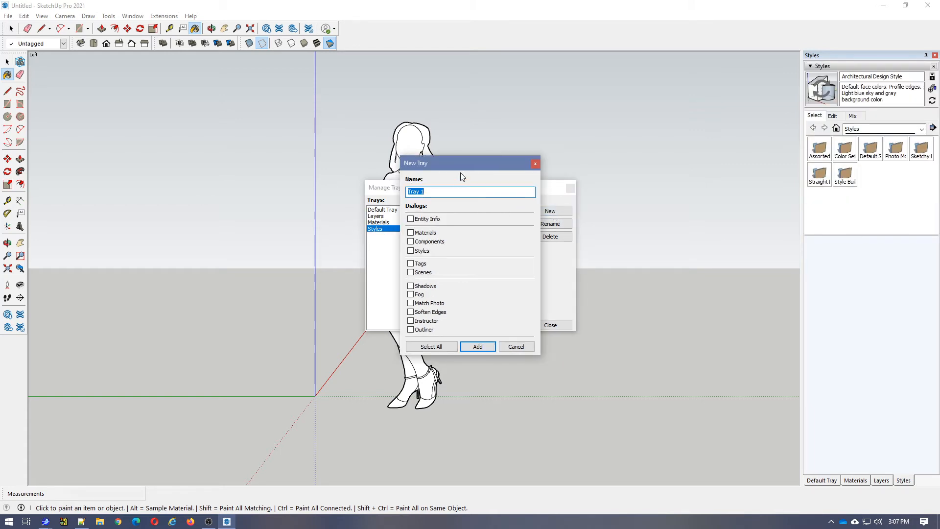
{"action": "type", "text": "Outliner"}
{"action": "left_click", "coordinate": [411, 329]}
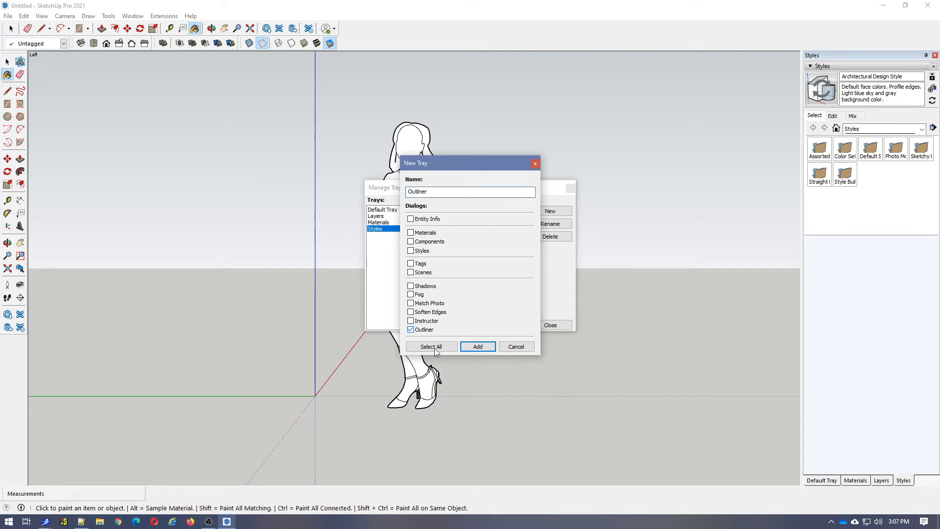
{"action": "left_click", "coordinate": [477, 347]}
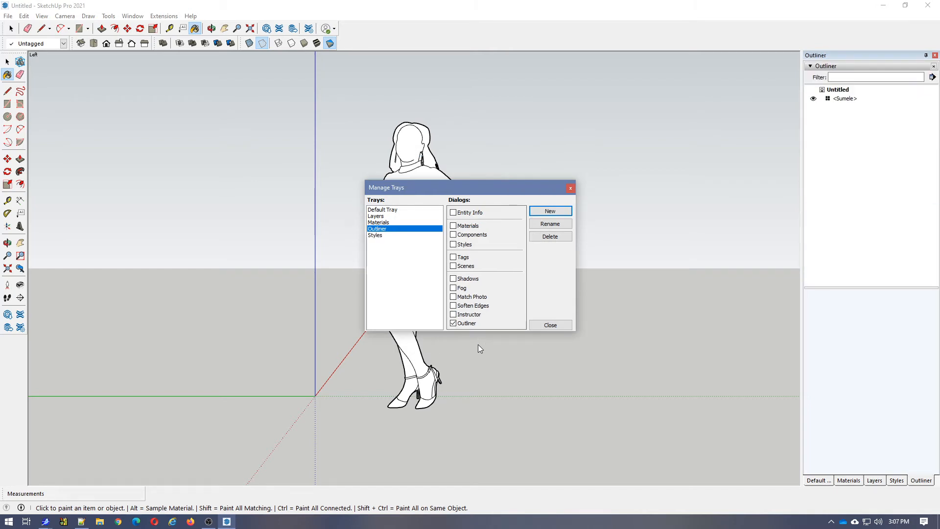
Add a new tray named Scenes containing only the Scenes dialog
{"action": "left_click", "coordinate": [550, 211]}
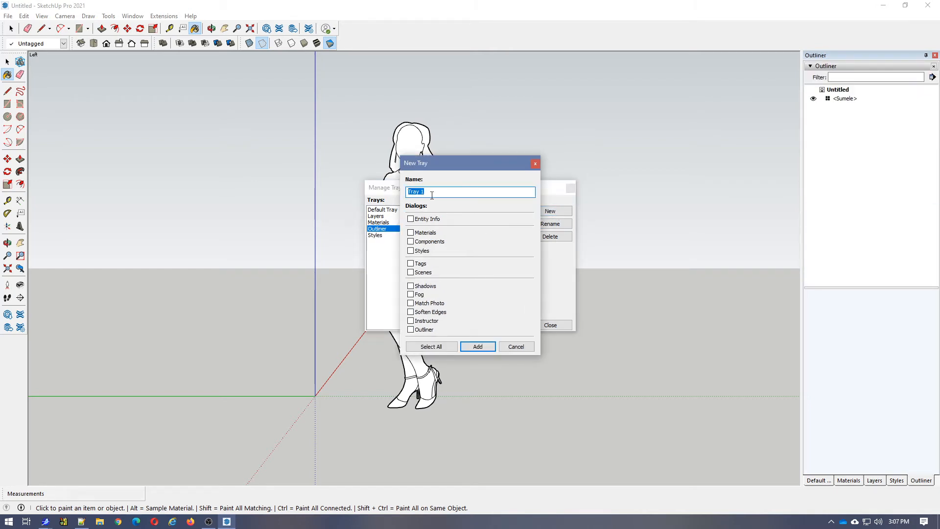
{"action": "type", "text": "Scenes"}
{"action": "left_click", "coordinate": [411, 272]}
{"action": "left_click", "coordinate": [475, 344]}
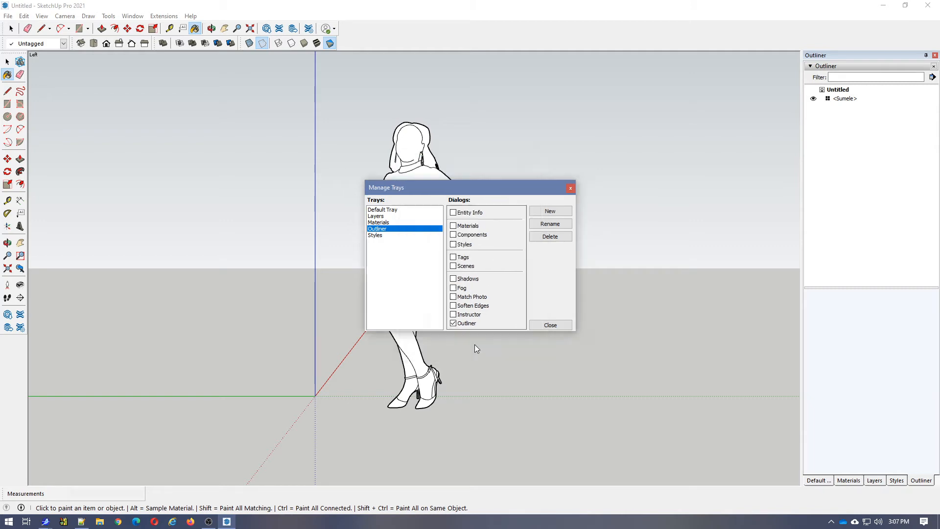
Add a new tray named Components containing only the Components dialog and close the tray manager
{"action": "left_click", "coordinate": [550, 211]}
{"action": "type", "text": "Components"}
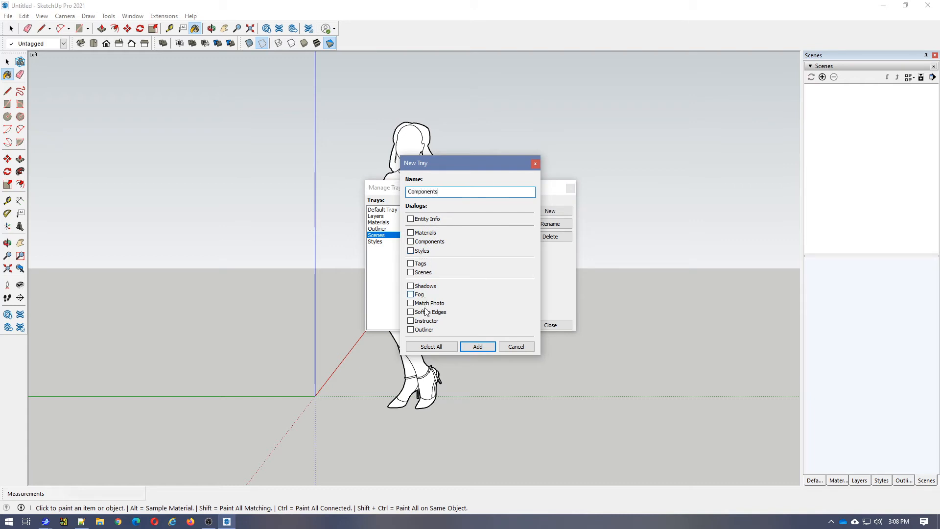
{"action": "left_click", "coordinate": [412, 242]}
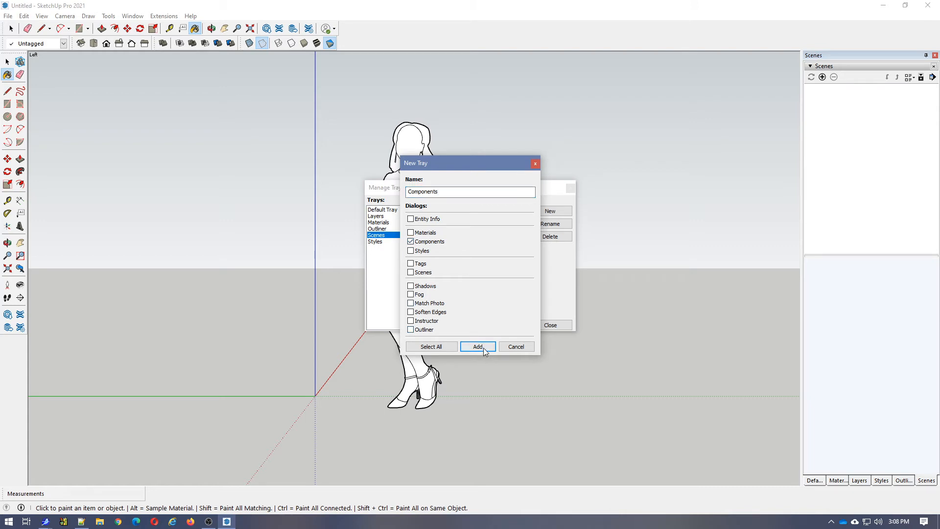
{"action": "left_click", "coordinate": [478, 346]}
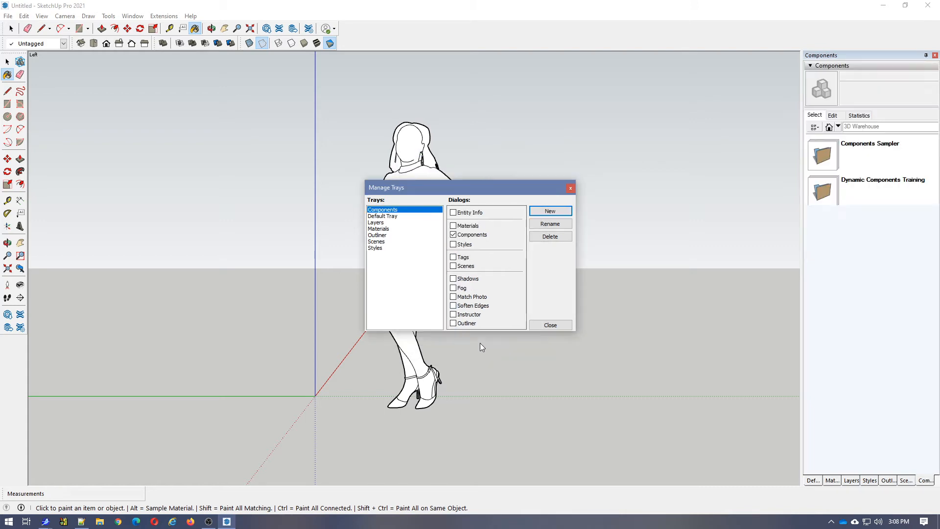
{"action": "left_click", "coordinate": [549, 325]}
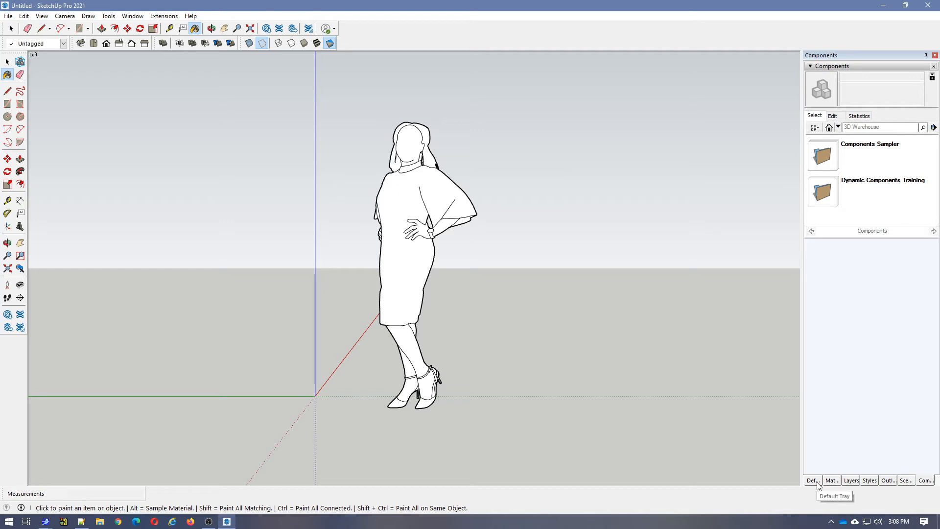
Examine the Materials, Layers, Styles, Outliner, Scenes and Components trays one by one and return to the Default Tray
{"action": "left_click", "coordinate": [832, 480]}
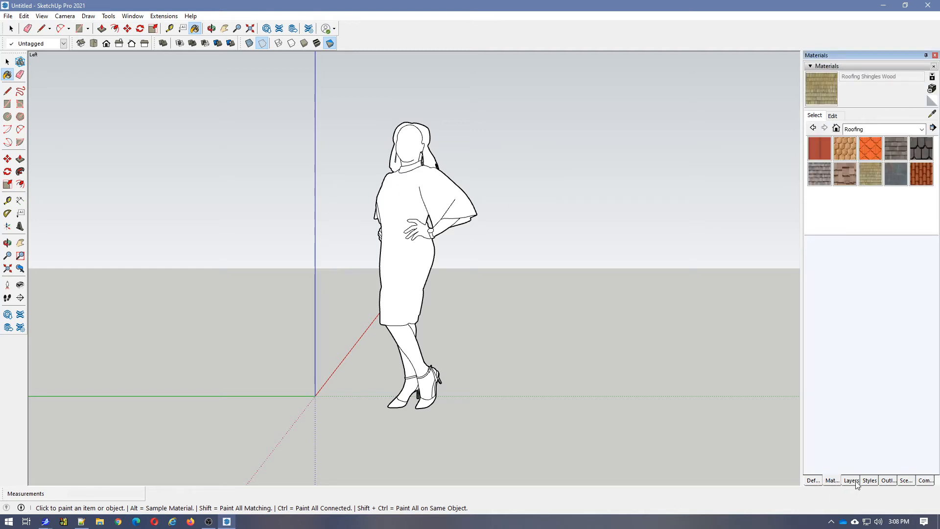
{"action": "left_click", "coordinate": [853, 482]}
{"action": "left_click", "coordinate": [870, 481]}
{"action": "left_click", "coordinate": [889, 481]}
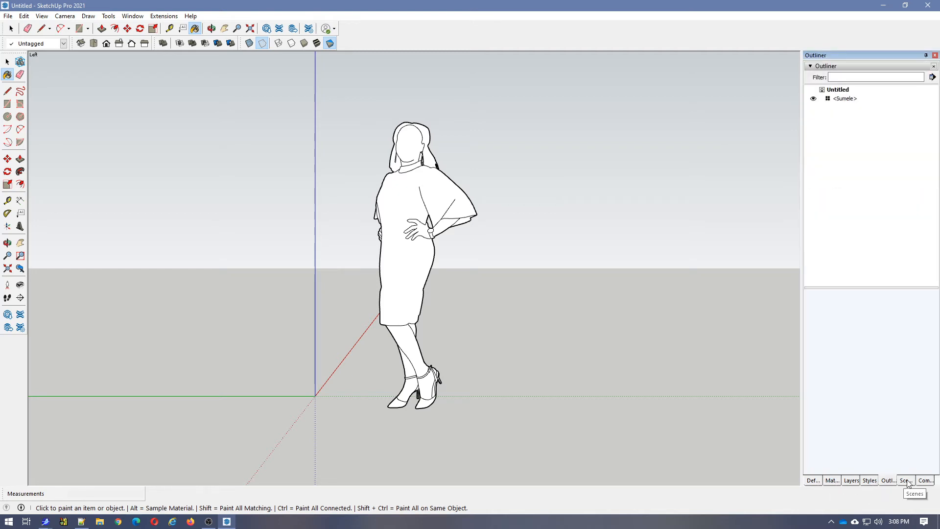
{"action": "left_click", "coordinate": [913, 482]}
{"action": "left_click", "coordinate": [926, 481]}
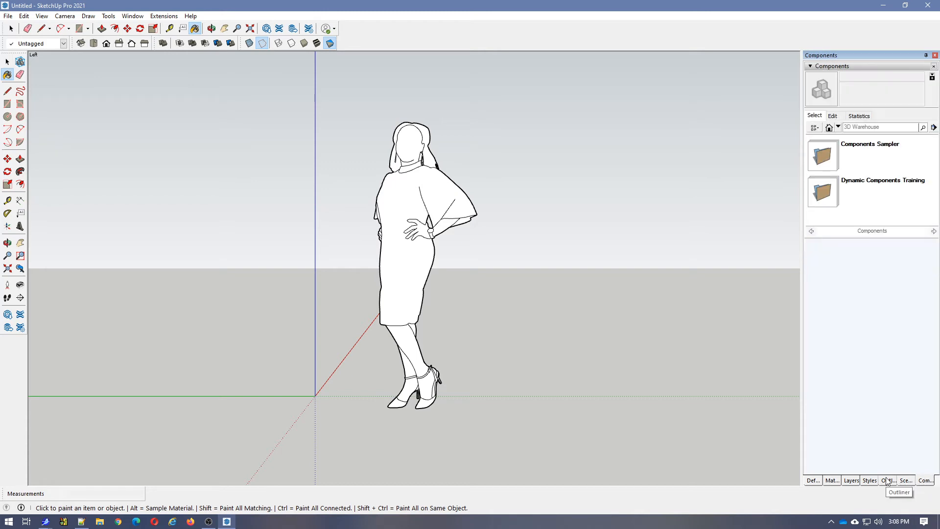
{"action": "left_click", "coordinate": [834, 481]}
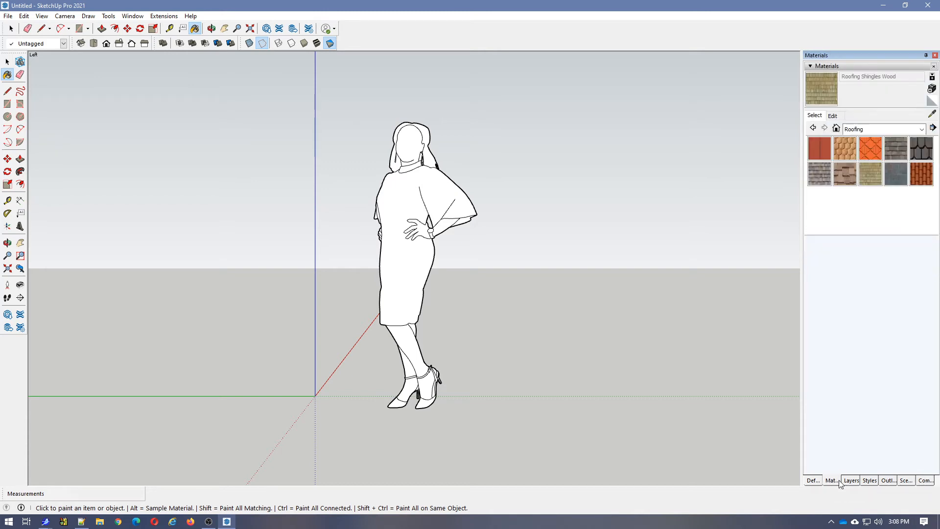
{"action": "left_click", "coordinate": [813, 481]}
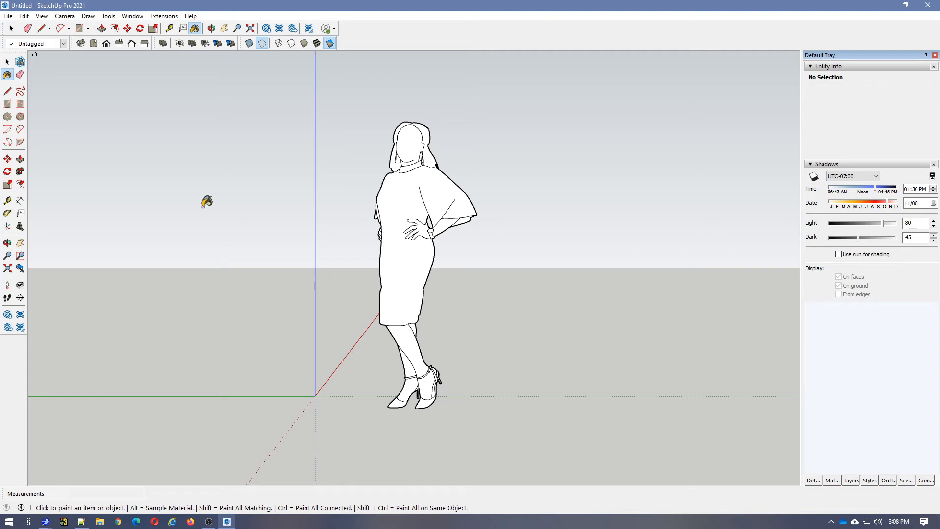
Add the Soften Edges and Fog dialogs to the Default Tray and close the tray manager
{"action": "left_click", "coordinate": [128, 16]}
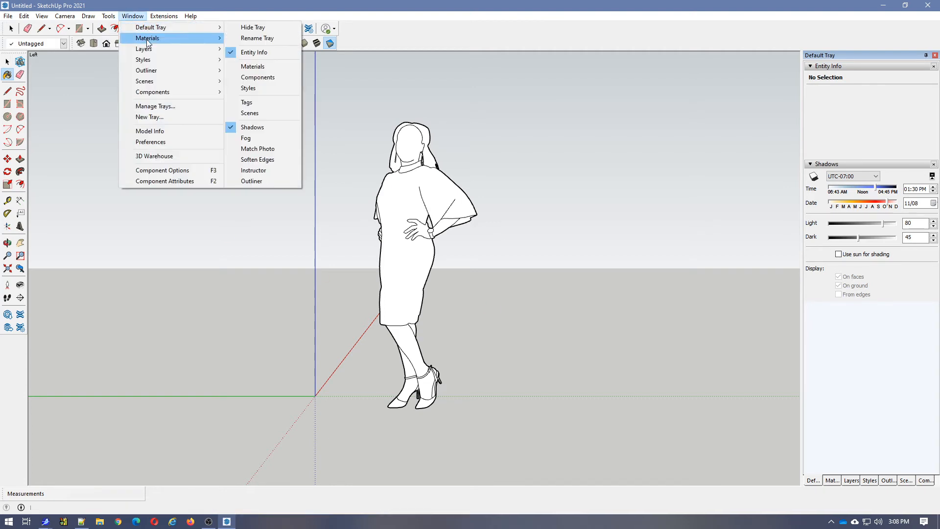
{"action": "left_click", "coordinate": [163, 16]}
{"action": "left_click", "coordinate": [130, 17]}
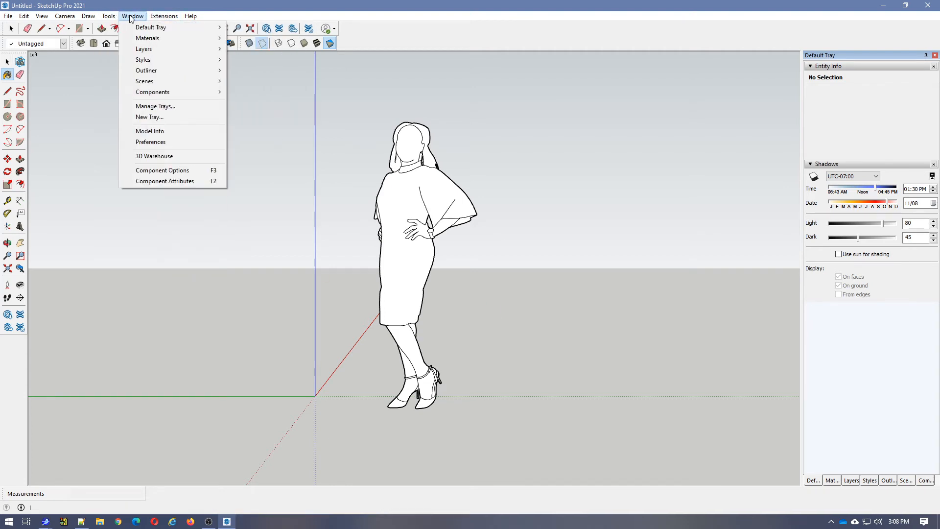
{"action": "left_click", "coordinate": [159, 107]}
{"action": "left_click", "coordinate": [391, 217]}
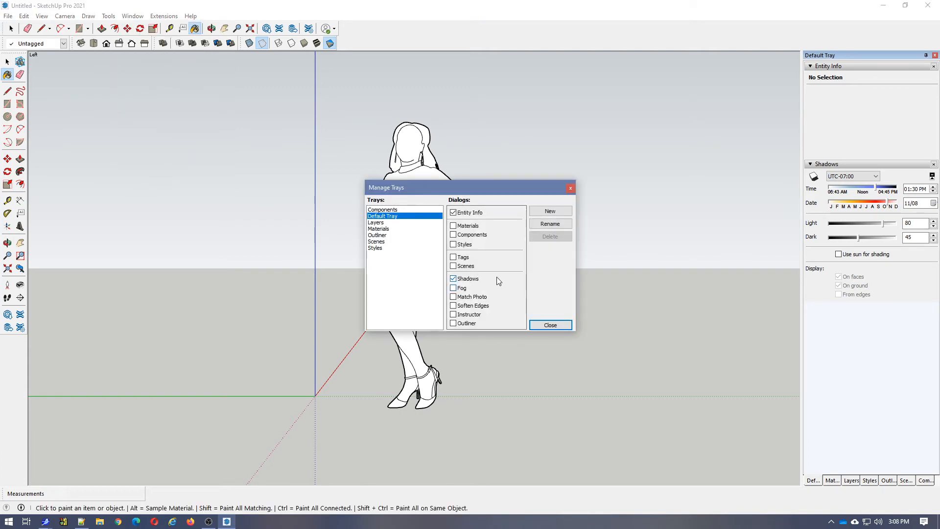
{"action": "left_click", "coordinate": [453, 306]}
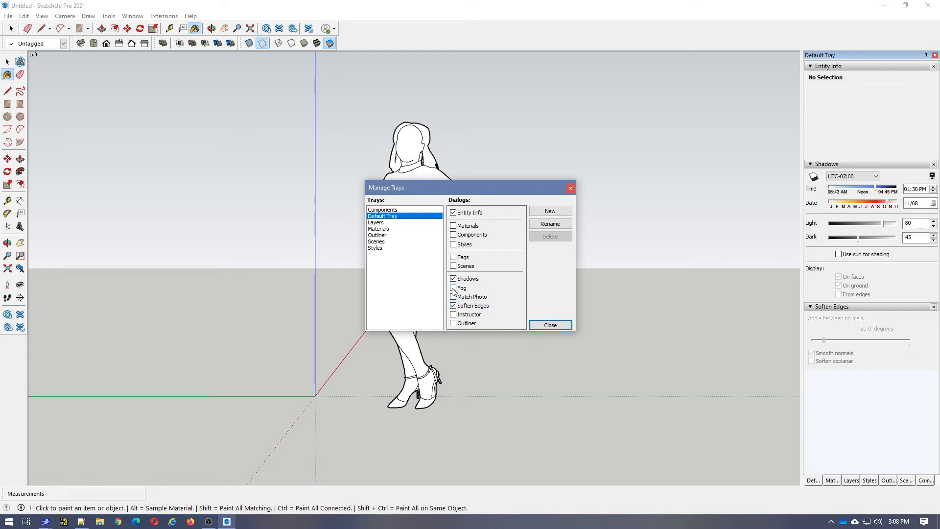
{"action": "left_click", "coordinate": [454, 288]}
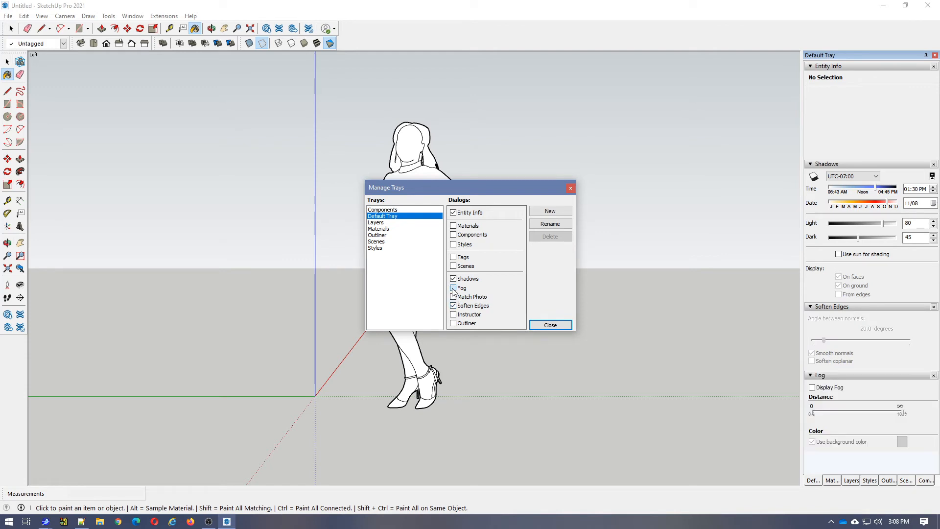
{"action": "left_click", "coordinate": [551, 326]}
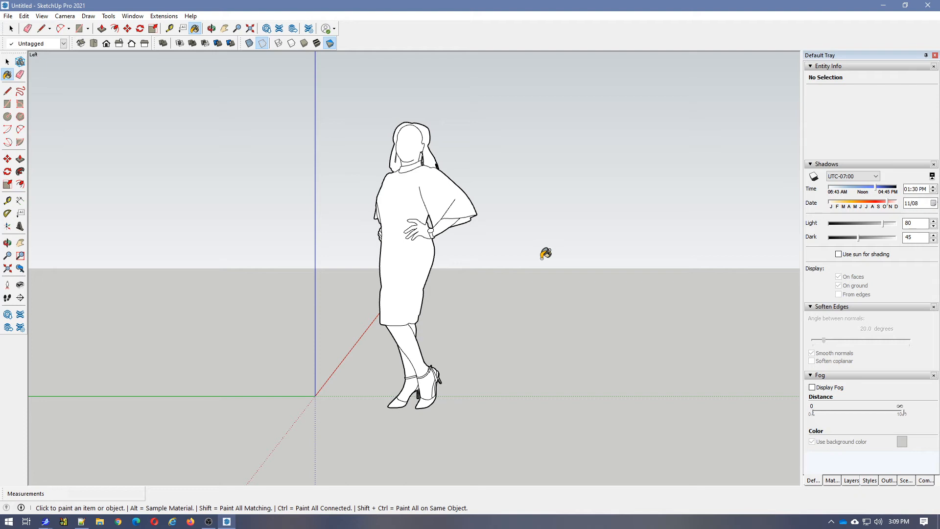
Open the Extension Warehouse and search it for "advanced camera tools"
{"action": "left_click", "coordinate": [161, 16]}
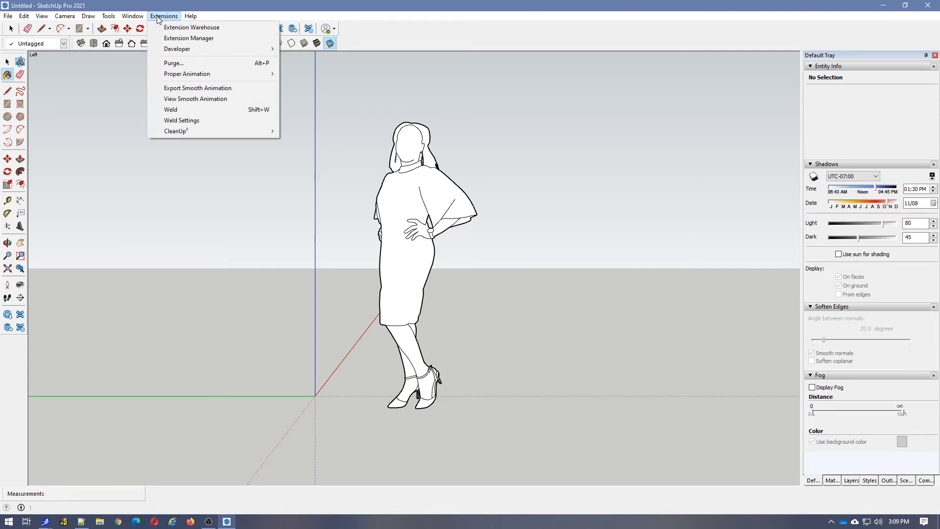
{"action": "left_click", "coordinate": [173, 28]}
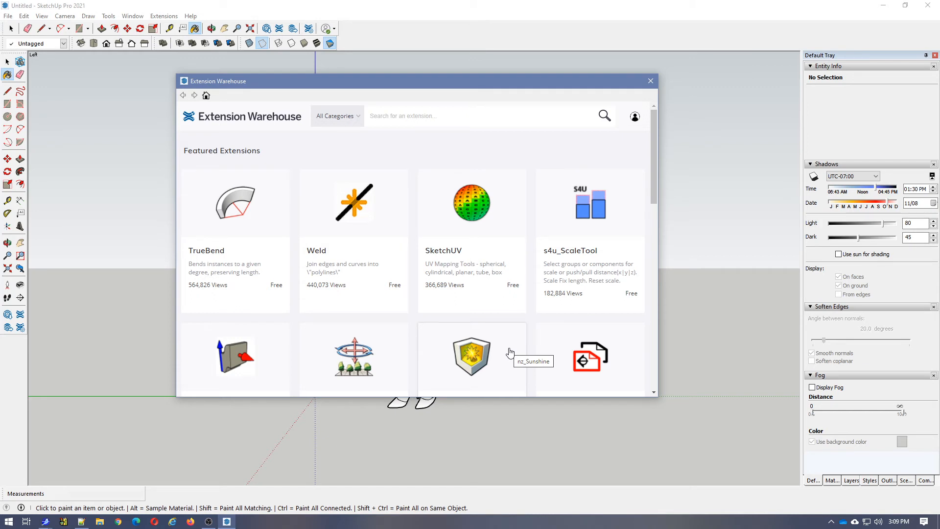
{"action": "left_click", "coordinate": [411, 115]}
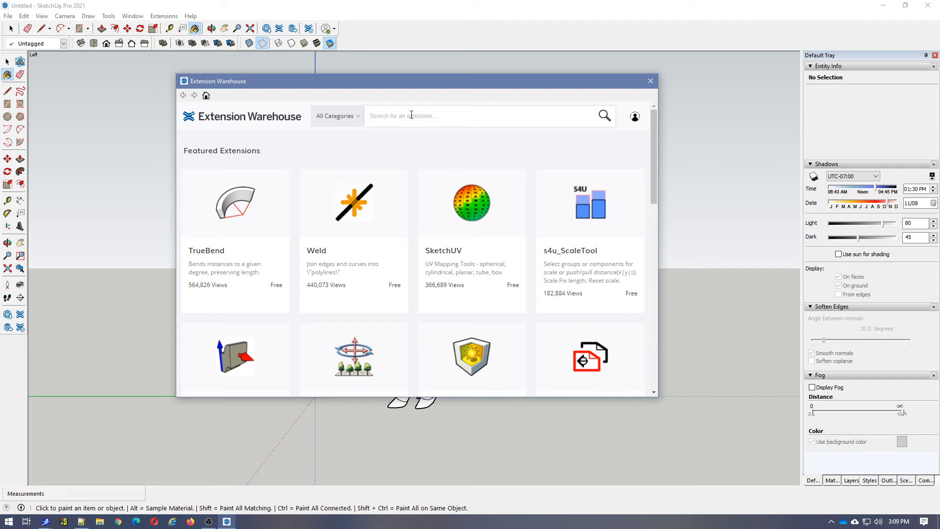
{"action": "type", "text": "Adcanced"}
{"action": "key", "text": "BackSpace"}
{"action": "key", "text": "BackSpace"}
{"action": "key", "text": "BackSpace"}
{"action": "key", "text": "BackSpace"}
{"action": "type", "text": "van"}
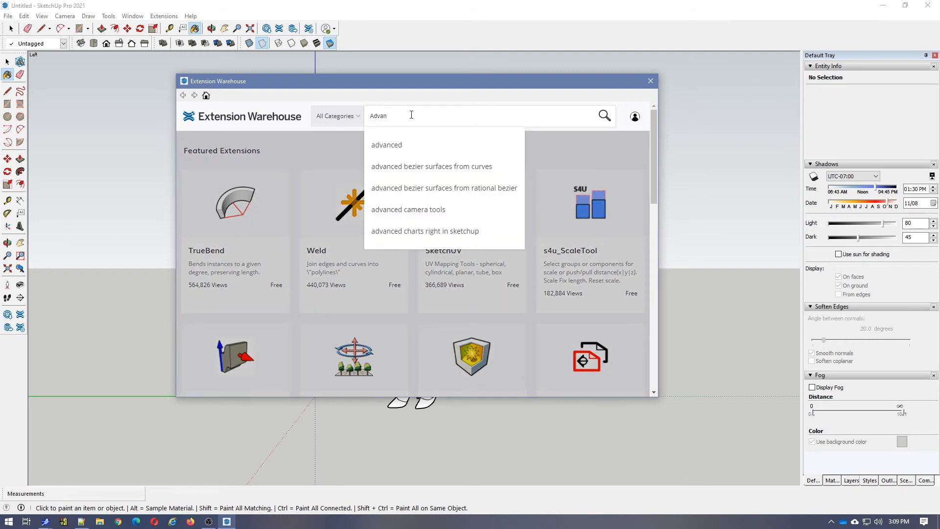
{"action": "left_click", "coordinate": [424, 209]}
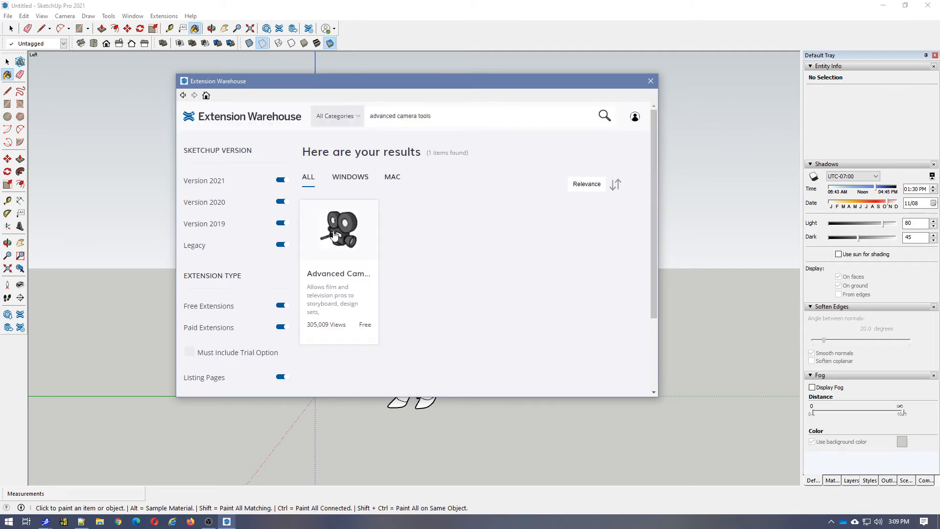
Install the Advanced Camera Tools extension from its warehouse page, granting it file system access
{"action": "left_click", "coordinate": [334, 236]}
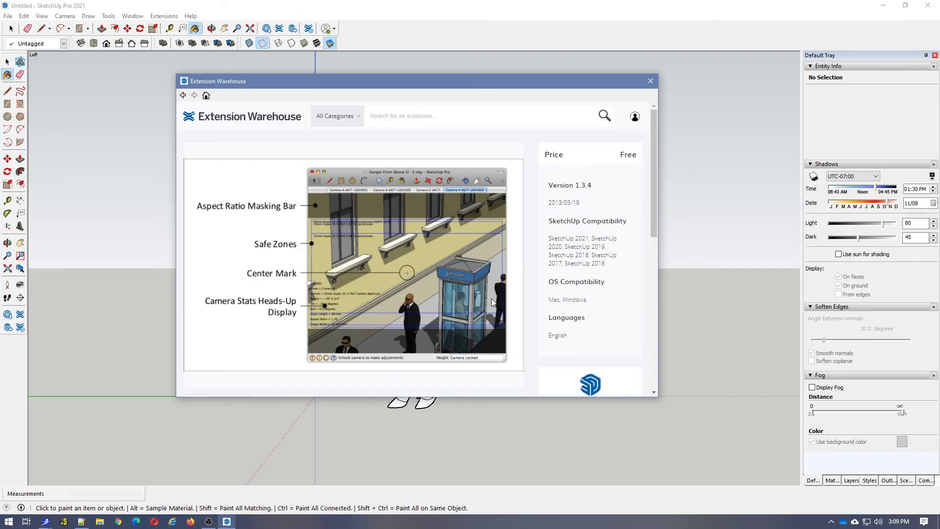
{"action": "scroll", "coordinate": [489, 291], "scroll_direction": "down", "scroll_amount": 4}
{"action": "left_click", "coordinate": [476, 307]}
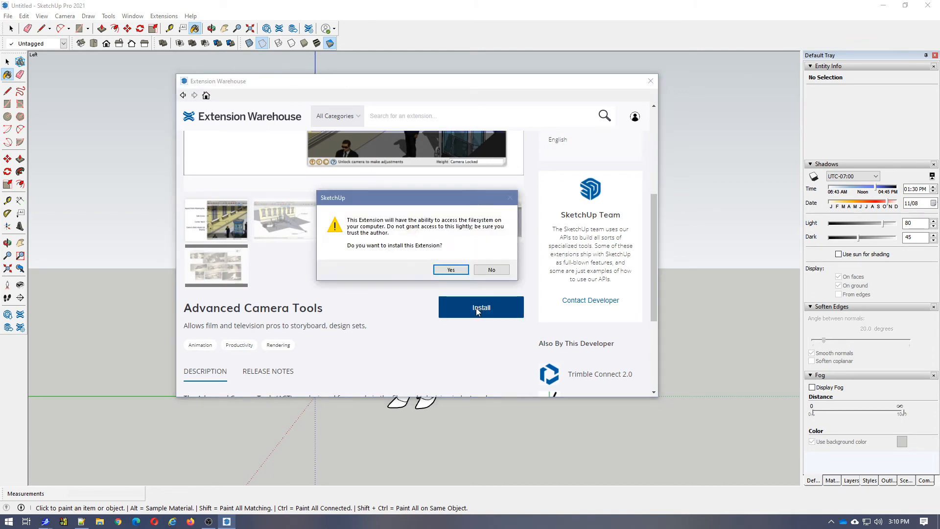
{"action": "left_click", "coordinate": [450, 269]}
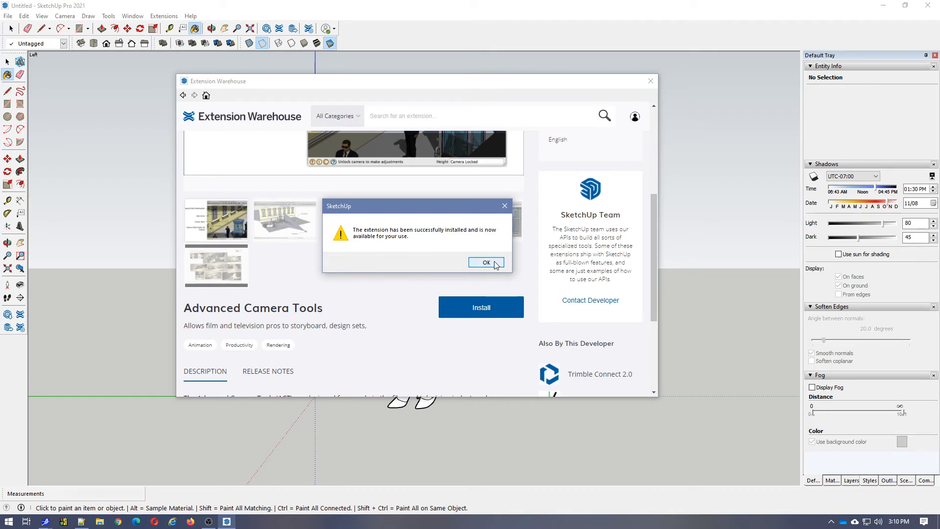
{"action": "left_click", "coordinate": [495, 265]}
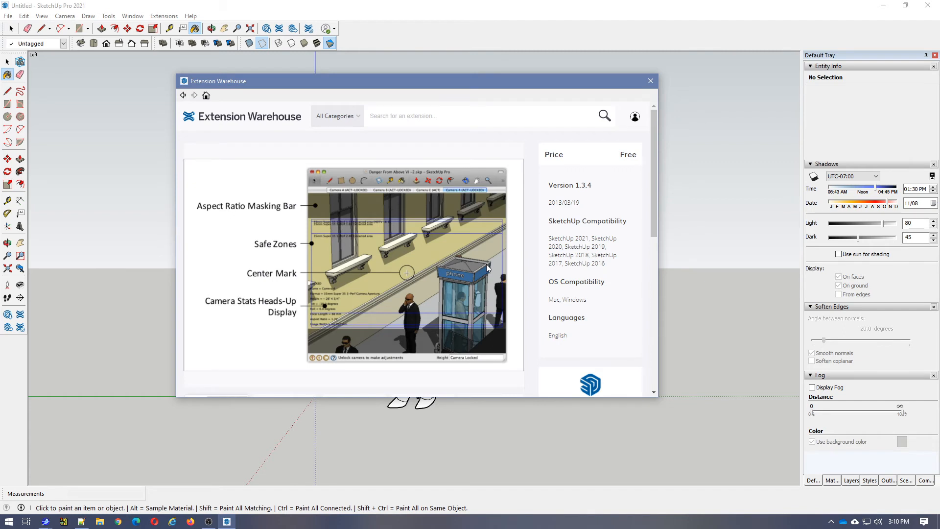
Search the Extension Warehouse for "TTLIB2"
{"action": "left_click", "coordinate": [416, 115]}
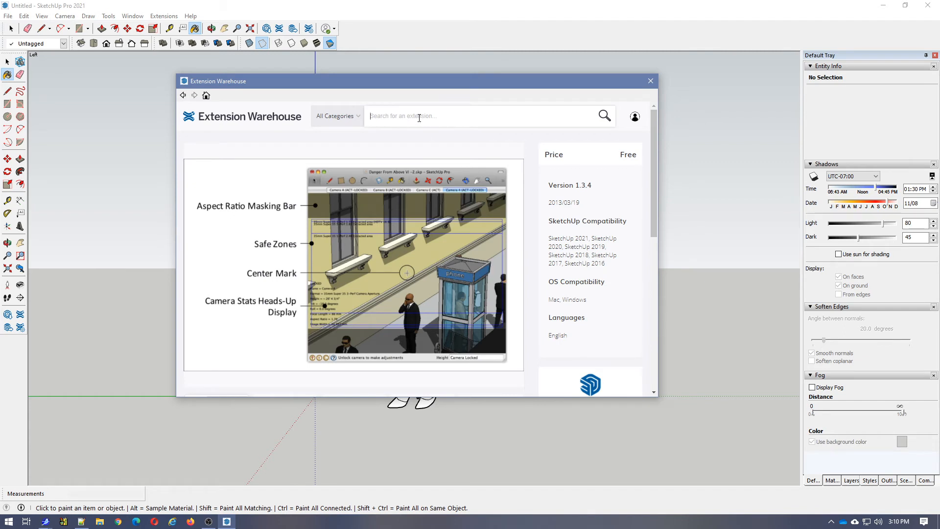
{"action": "type", "text": "TTLIB2"}
{"action": "left_click", "coordinate": [599, 116]}
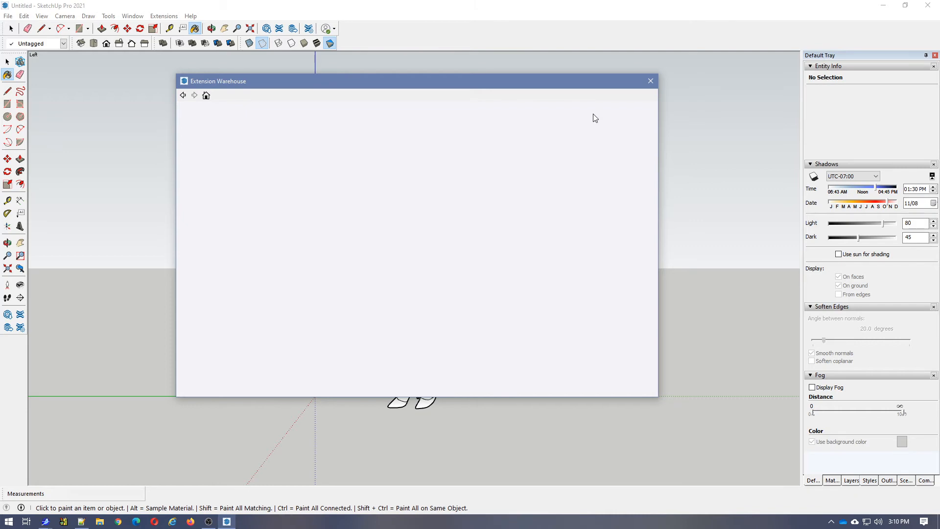
Install the TT_Lib² extension from its warehouse page and accept the installation prompts
{"action": "left_click", "coordinate": [335, 240]}
{"action": "scroll", "coordinate": [514, 272], "scroll_direction": "down", "scroll_amount": 2}
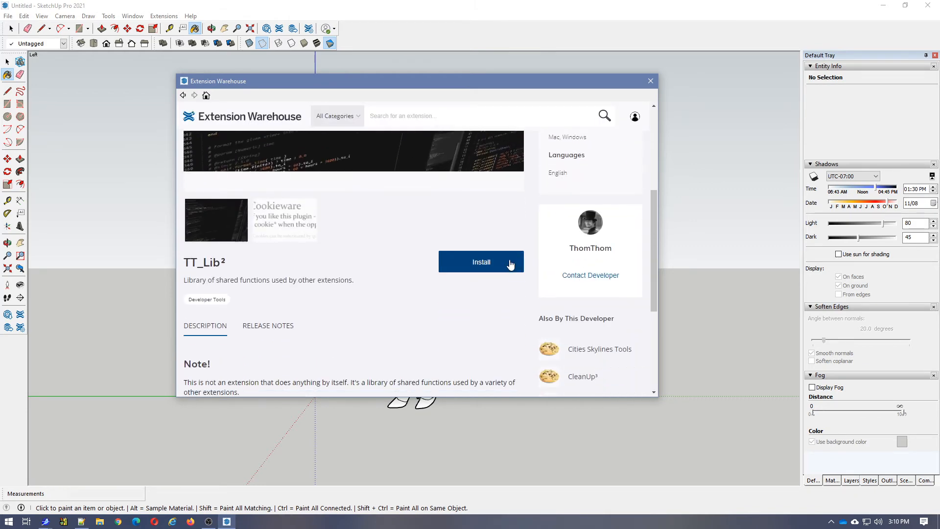
{"action": "left_click", "coordinate": [509, 261]}
{"action": "left_click", "coordinate": [458, 269]}
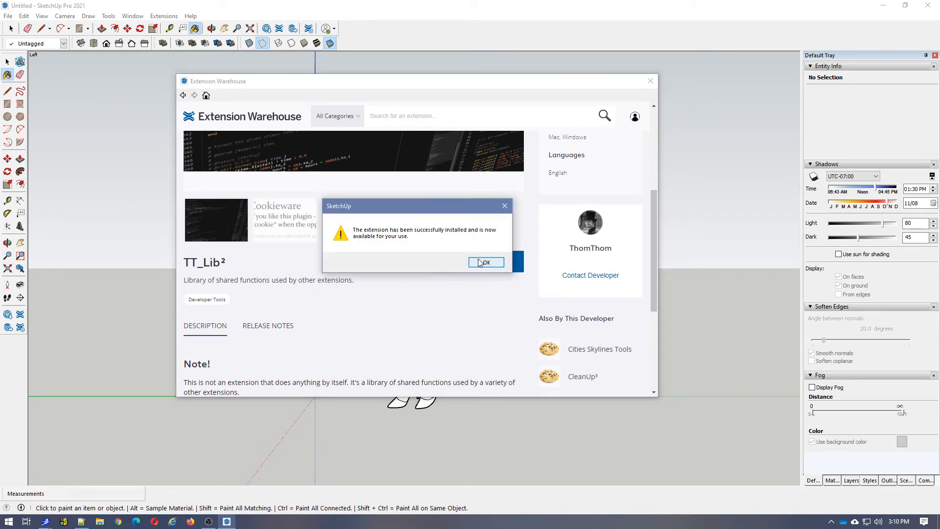
{"action": "left_click", "coordinate": [479, 261]}
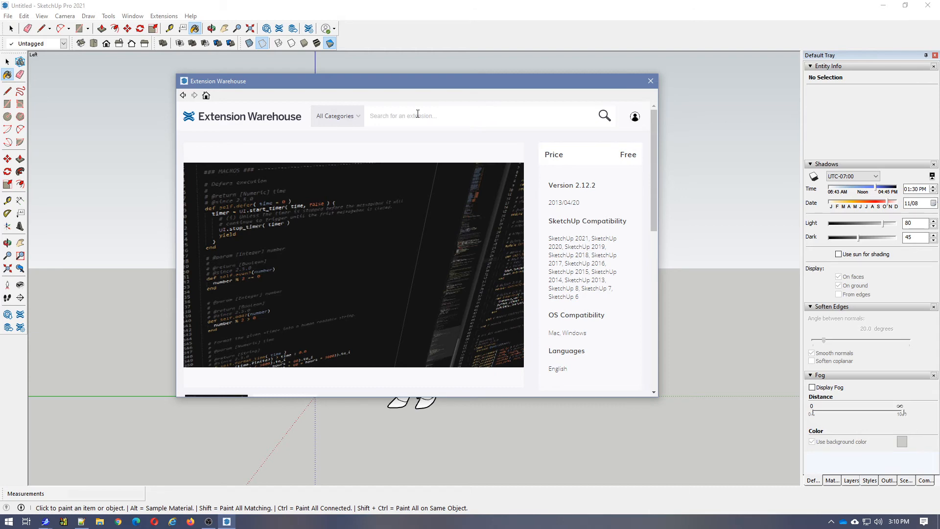
Search the Extension Warehouse for "CLEANUP3"
{"action": "left_click", "coordinate": [416, 112]}
{"action": "type", "text": "c"}
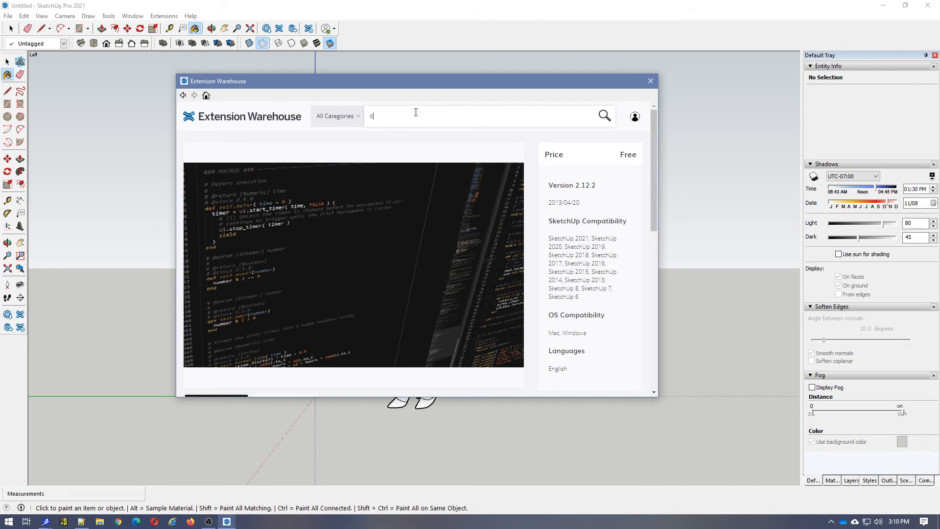
{"action": "key", "text": "BackSpace"}
{"action": "type", "text": "CLEANUP3"}
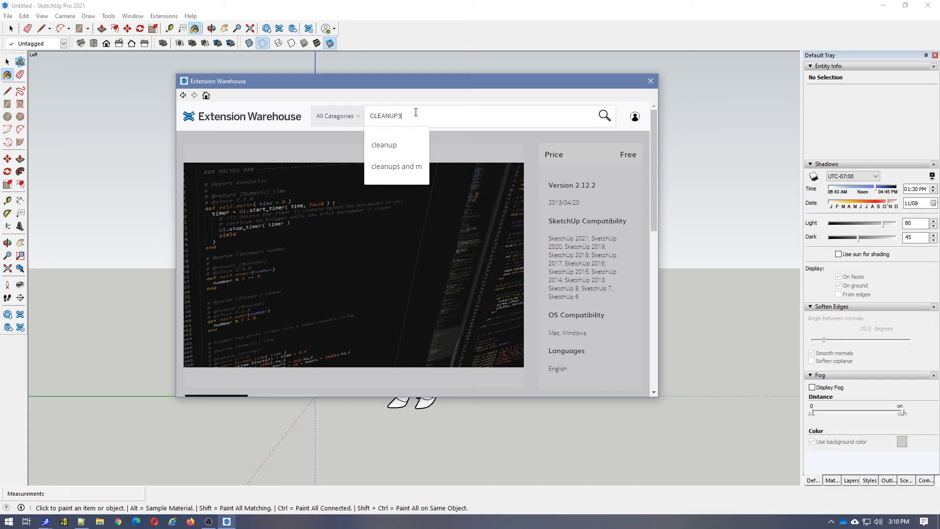
{"action": "key", "text": "Return"}
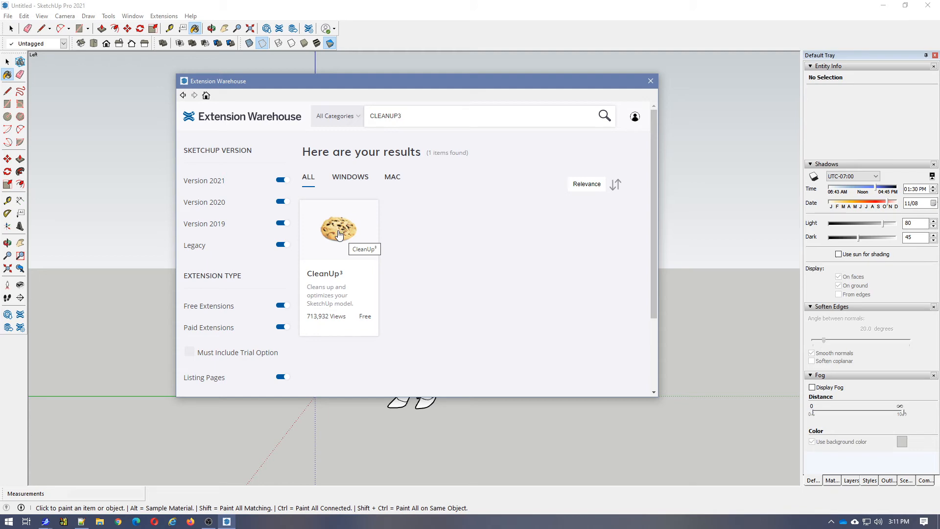
Install the CleanUp³ extension from its warehouse page and accept the installation prompts
{"action": "left_click", "coordinate": [338, 233]}
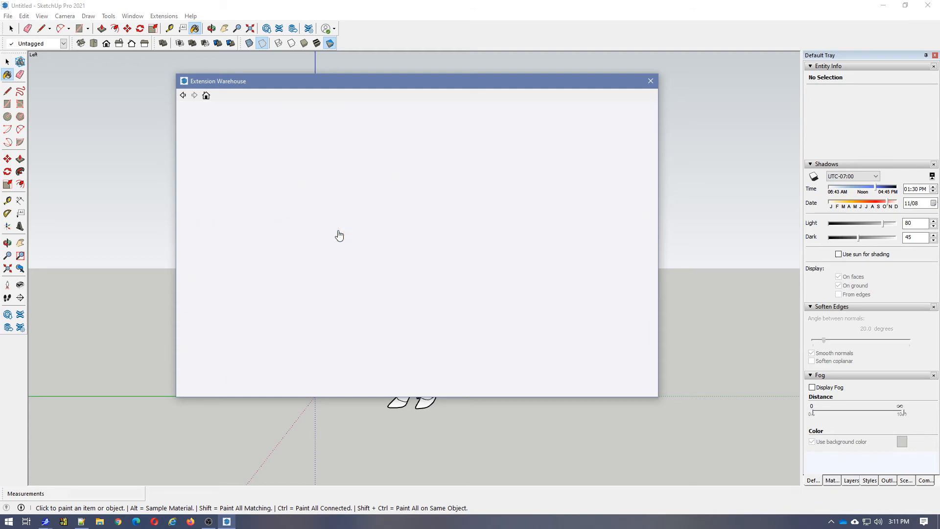
{"action": "scroll", "coordinate": [470, 226], "scroll_direction": "down", "scroll_amount": 4}
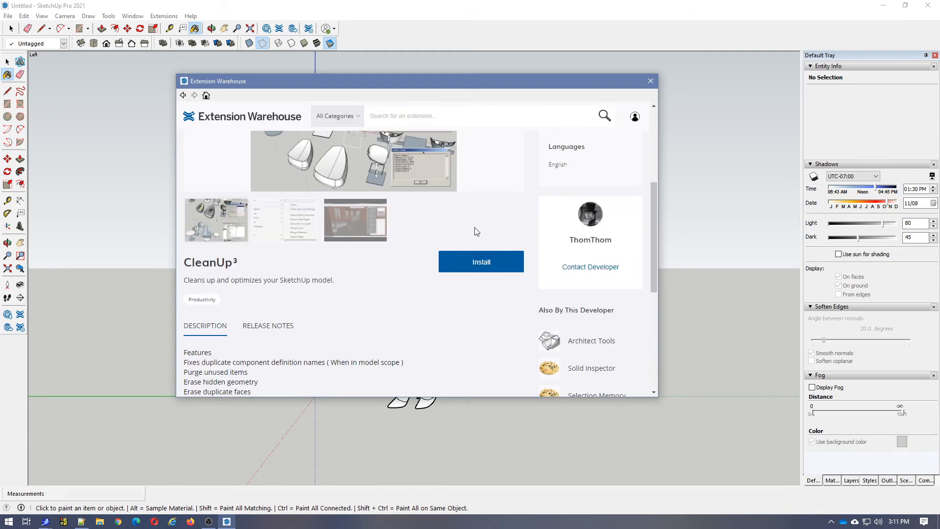
{"action": "left_click", "coordinate": [479, 263]}
{"action": "left_click", "coordinate": [449, 270]}
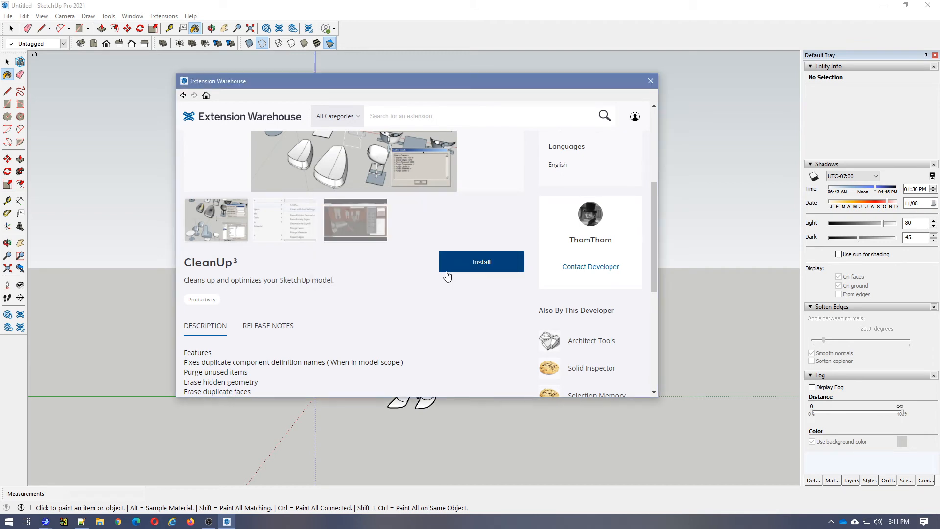
{"action": "left_click", "coordinate": [486, 263]}
Search the Extension Warehouse for "selection toys"
{"action": "left_click", "coordinate": [404, 115]}
{"action": "type", "text": "Sel"}
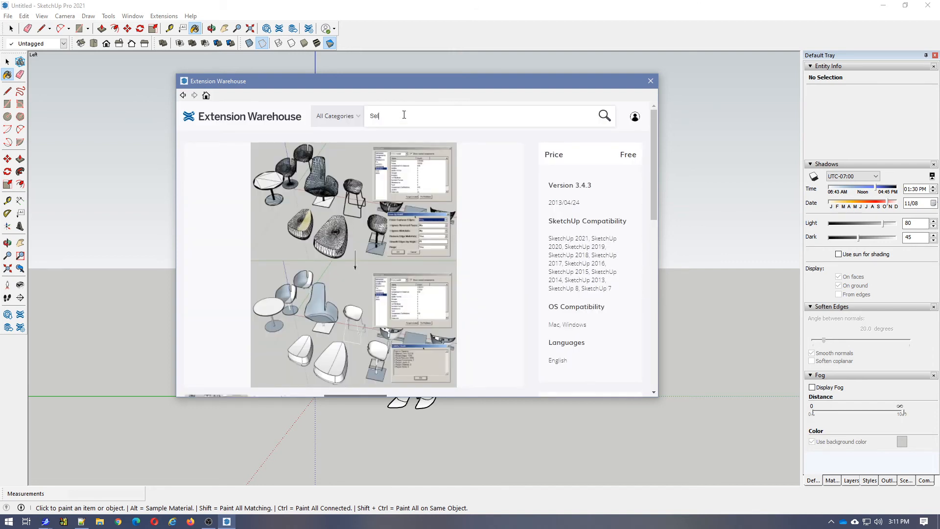
{"action": "type", "text": "ection T"}
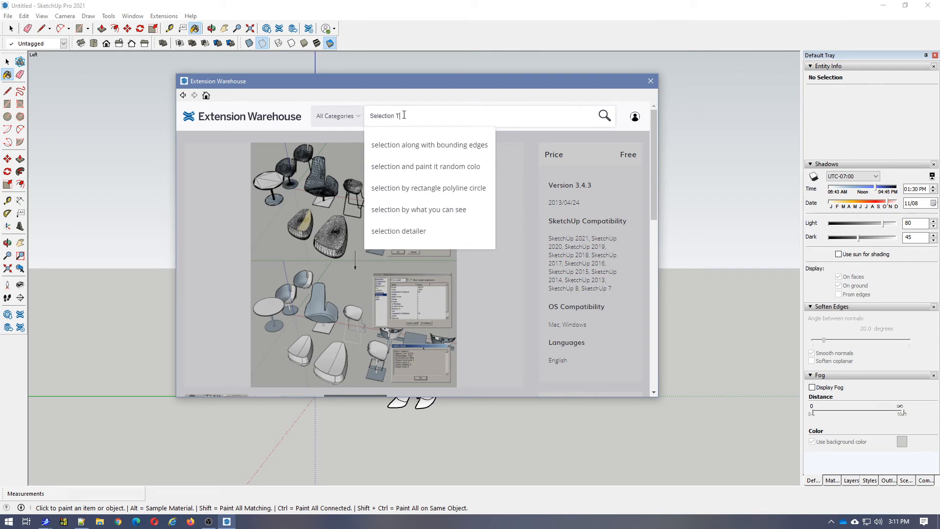
{"action": "type", "text": "ools"}
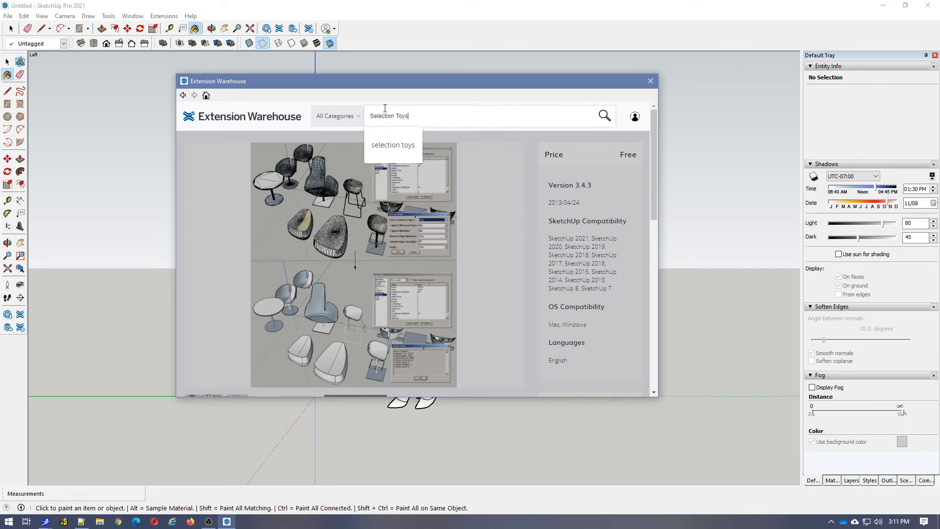
{"action": "left_click", "coordinate": [384, 147]}
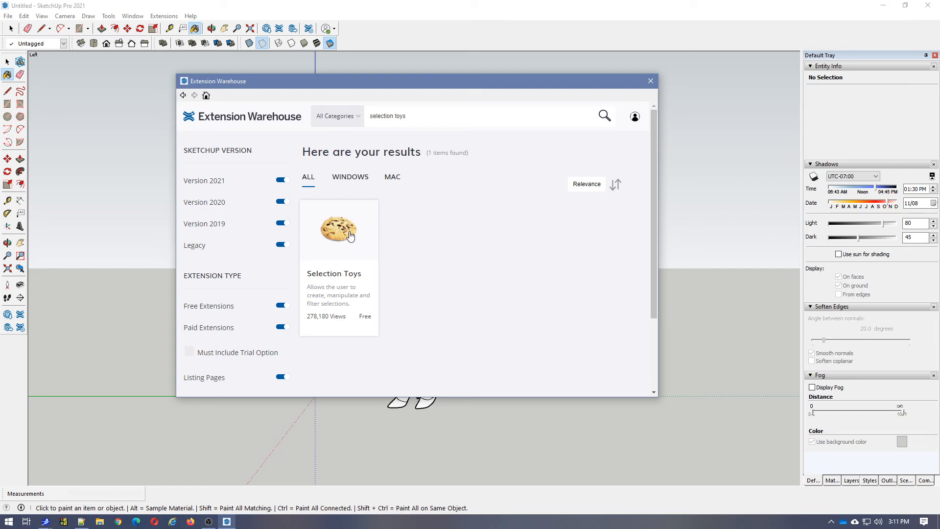
Install the Selection Toys extension from its warehouse page, granting it file system access
{"action": "left_click", "coordinate": [354, 237]}
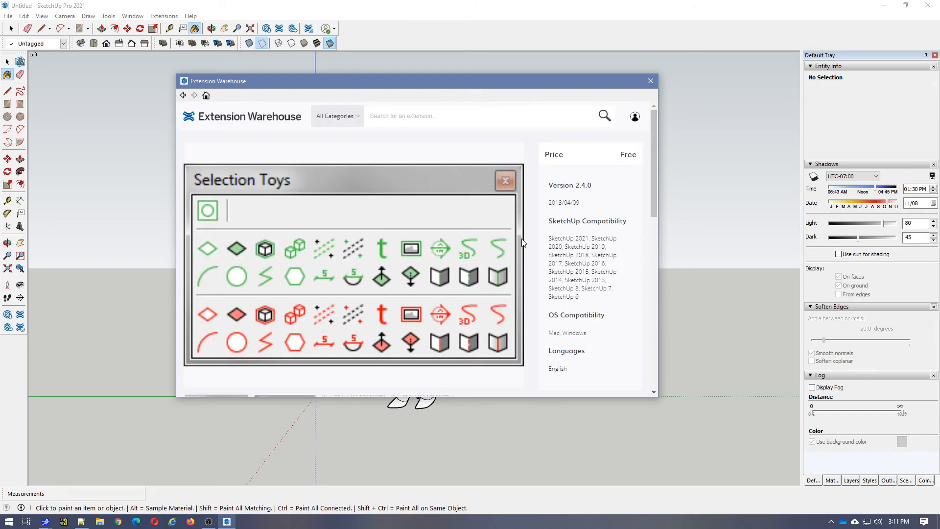
{"action": "scroll", "coordinate": [499, 279], "scroll_direction": "down", "scroll_amount": 4}
{"action": "left_click", "coordinate": [506, 259]}
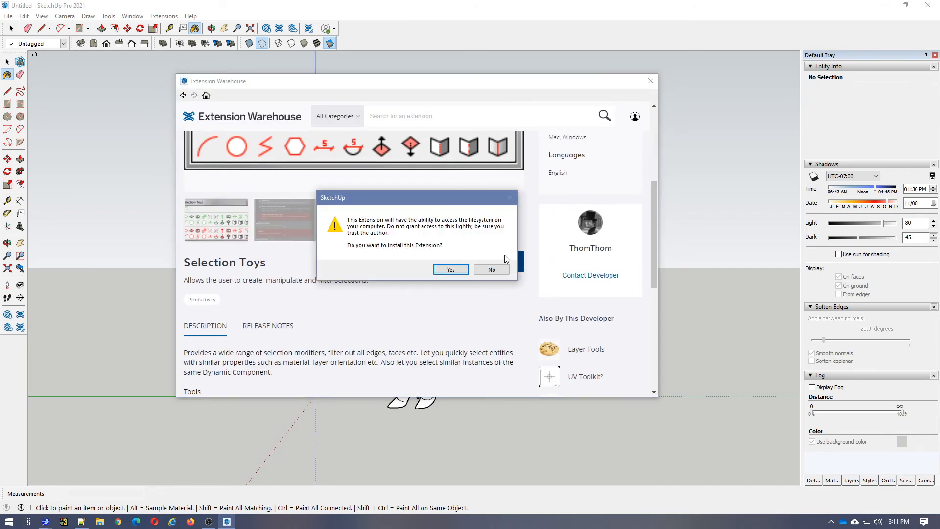
{"action": "left_click", "coordinate": [453, 270]}
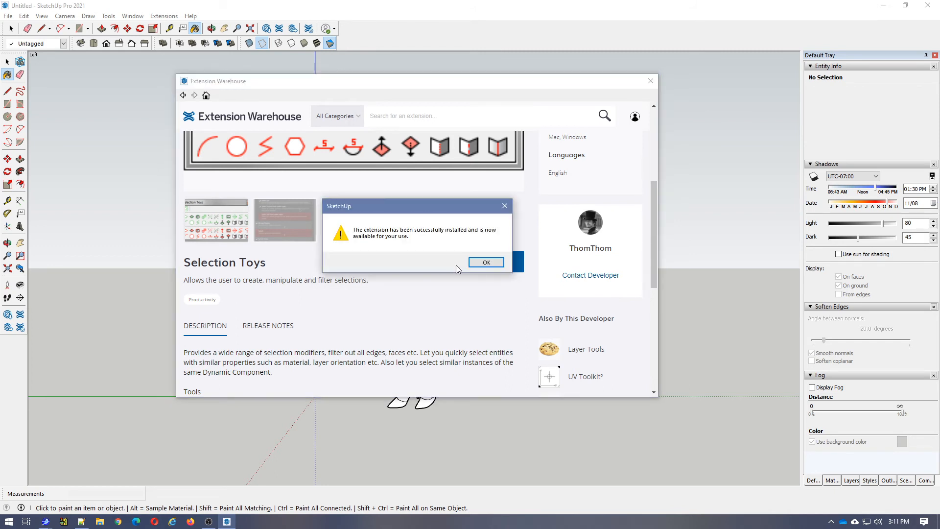
{"action": "left_click", "coordinate": [482, 262]}
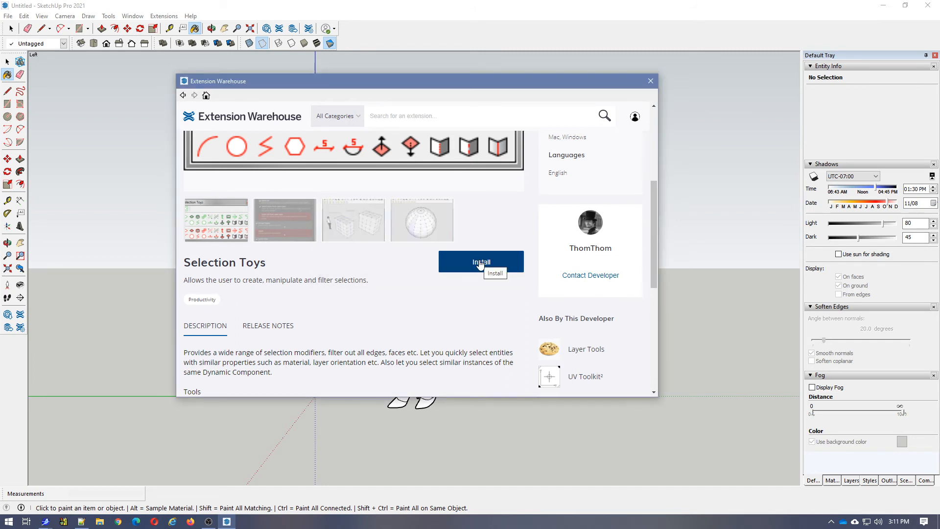
{"action": "left_click", "coordinate": [472, 261]}
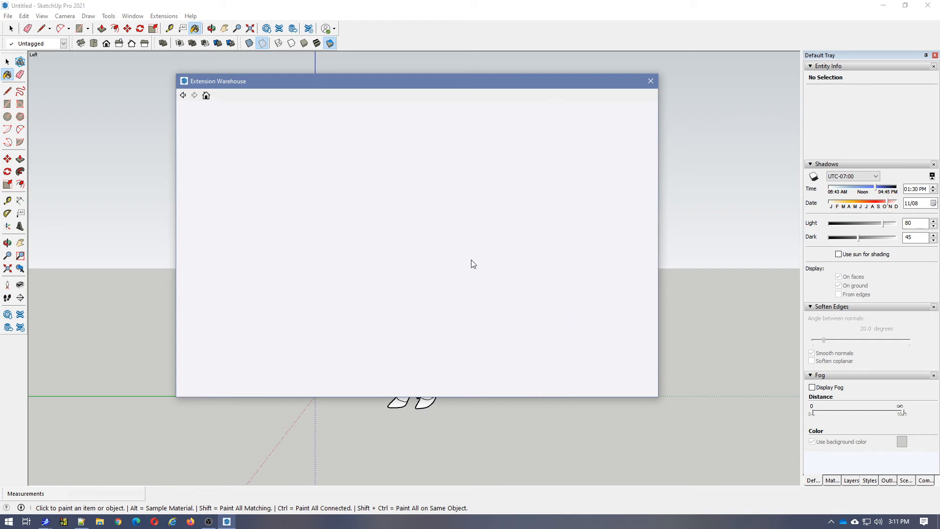
Search the Extension Warehouse for "Weld"
{"action": "left_click", "coordinate": [380, 117]}
{"action": "type", "text": "Weld"}
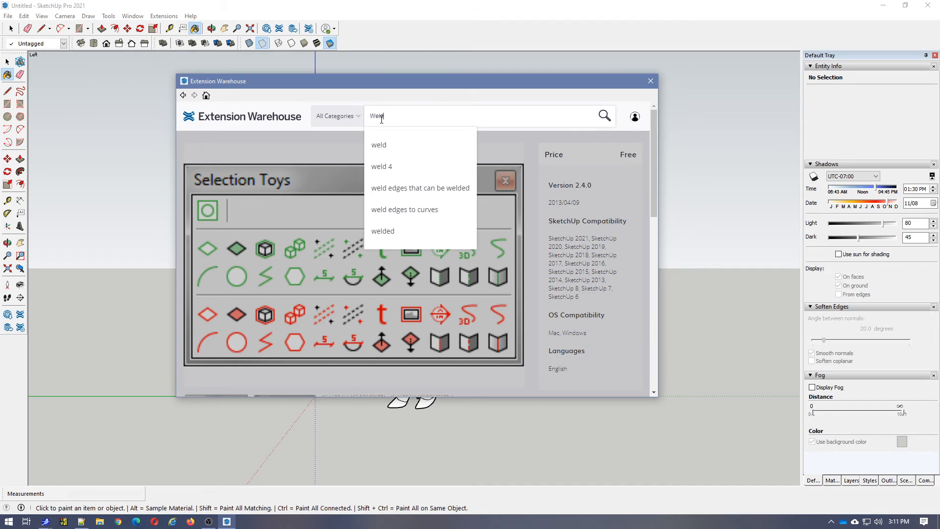
{"action": "key", "text": "Return"}
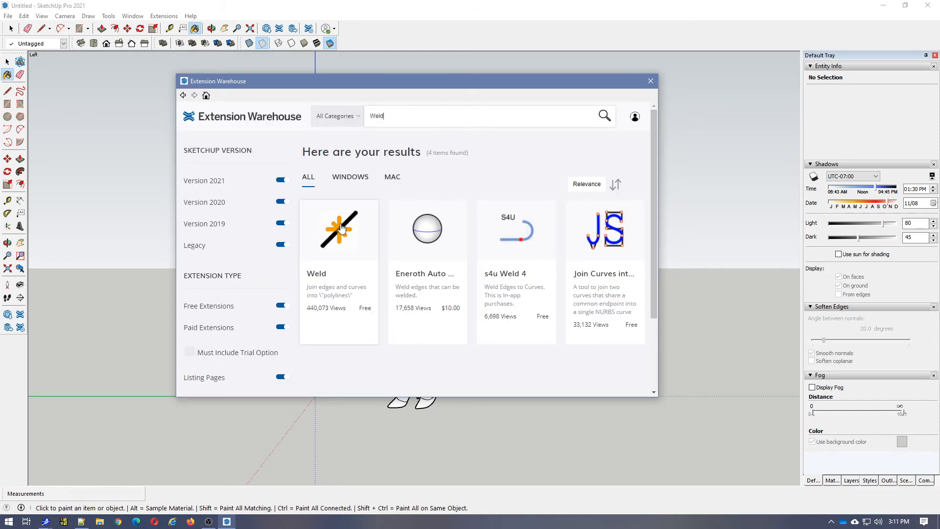
Install the Weld extension from its warehouse page, granting it file system access, and close the Extension Warehouse
{"action": "left_click", "coordinate": [341, 229]}
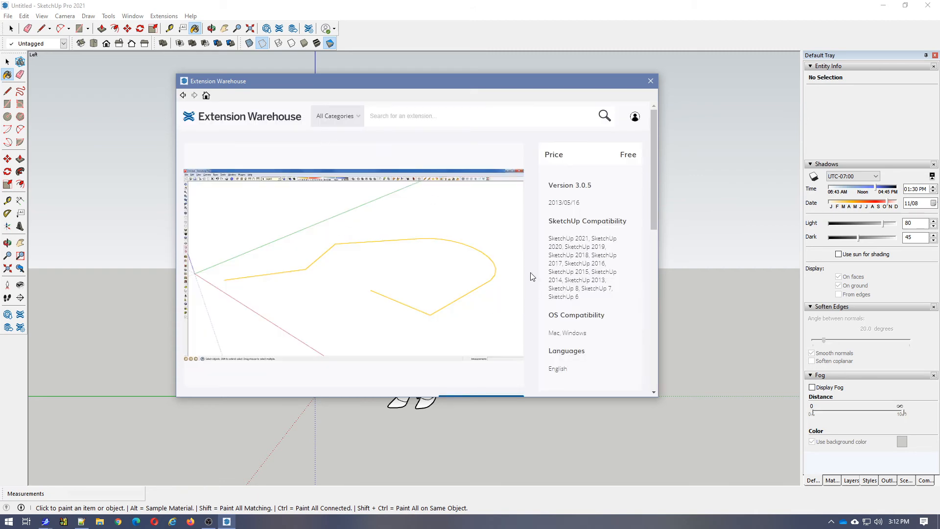
{"action": "scroll", "coordinate": [525, 247], "scroll_direction": "down", "scroll_amount": 3}
{"action": "left_click", "coordinate": [479, 266]}
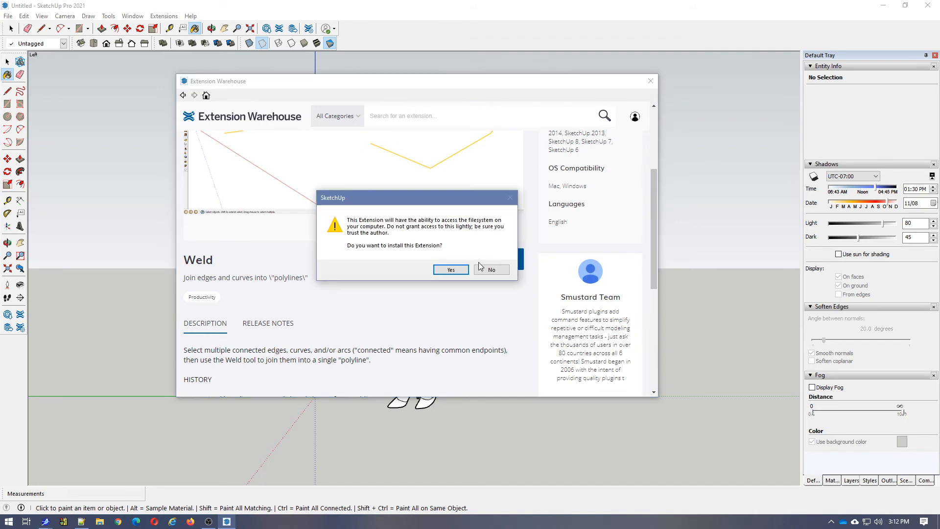
{"action": "left_click", "coordinate": [446, 269]}
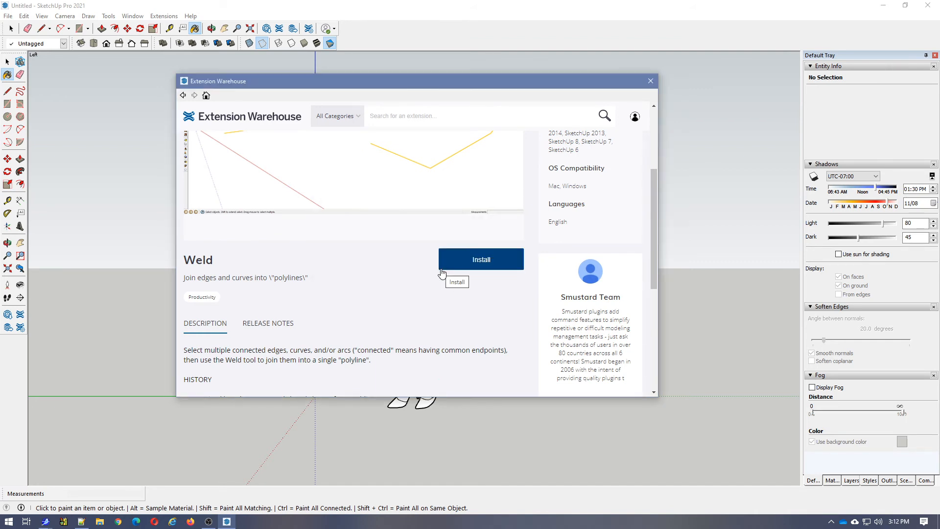
{"action": "left_click", "coordinate": [485, 265]}
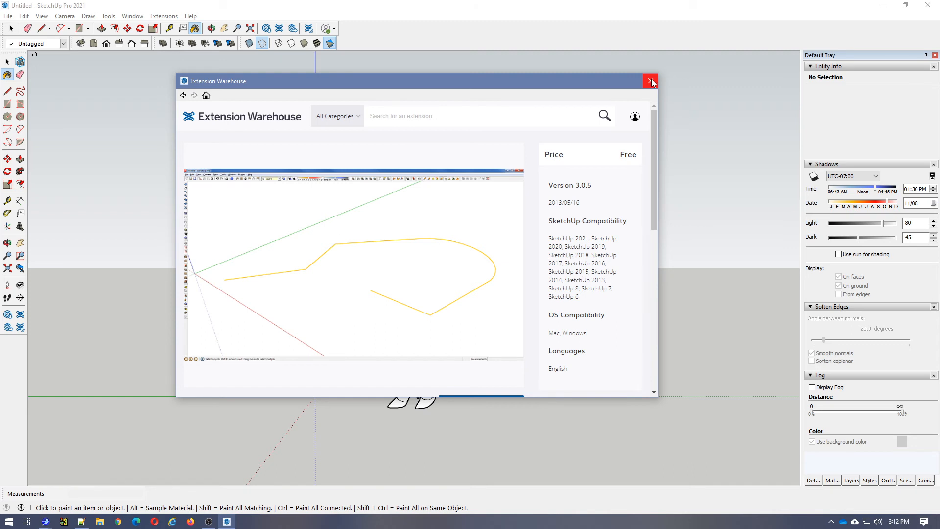
{"action": "left_click", "coordinate": [650, 81]}
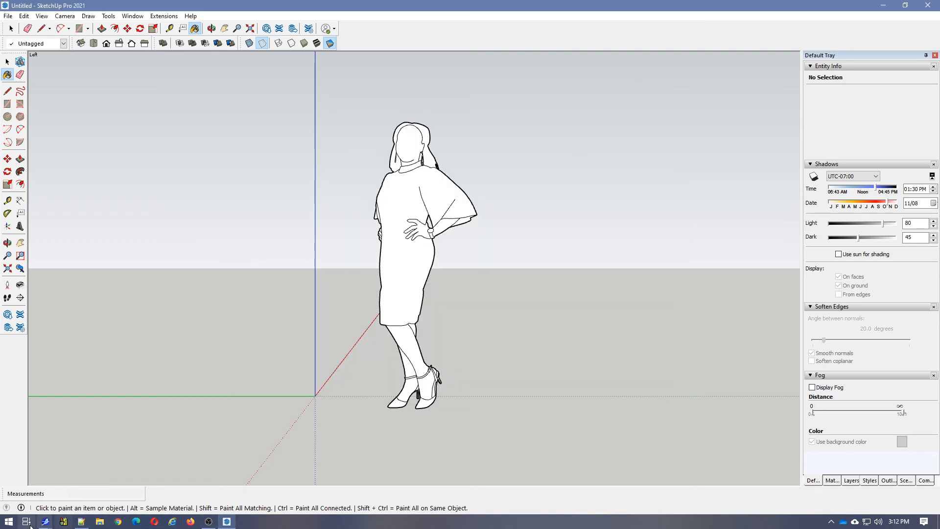
Switch to the Detector Menagerie page in SeaMonkey and save the Purge All 1.4 plugin to SketchUp 2021's Plugins folder, replacing the existing PurgeAll.rb
{"action": "left_click", "coordinate": [118, 521]}
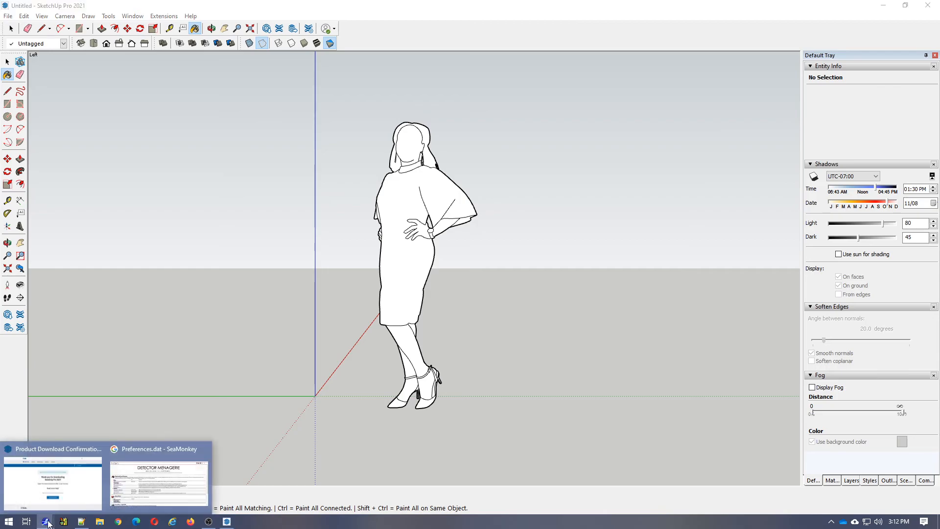
{"action": "left_click", "coordinate": [155, 493]}
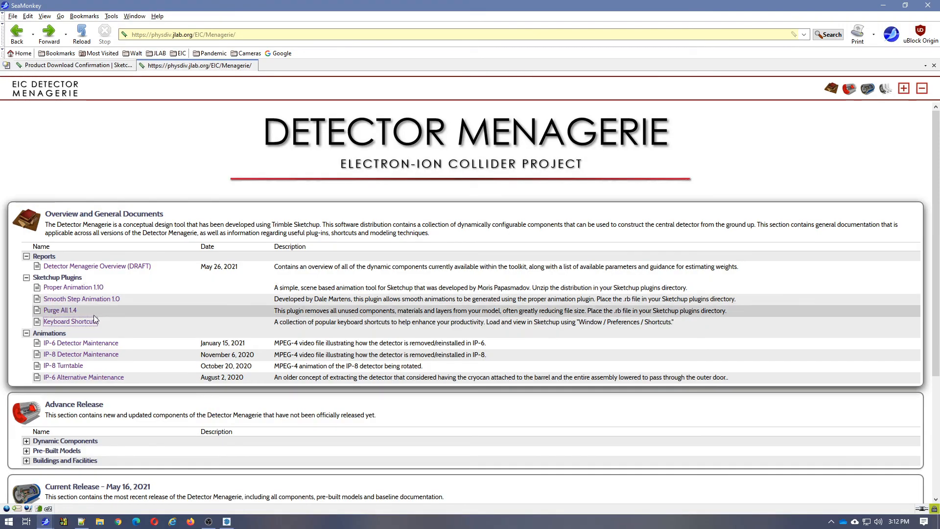
{"action": "left_click", "coordinate": [63, 313]}
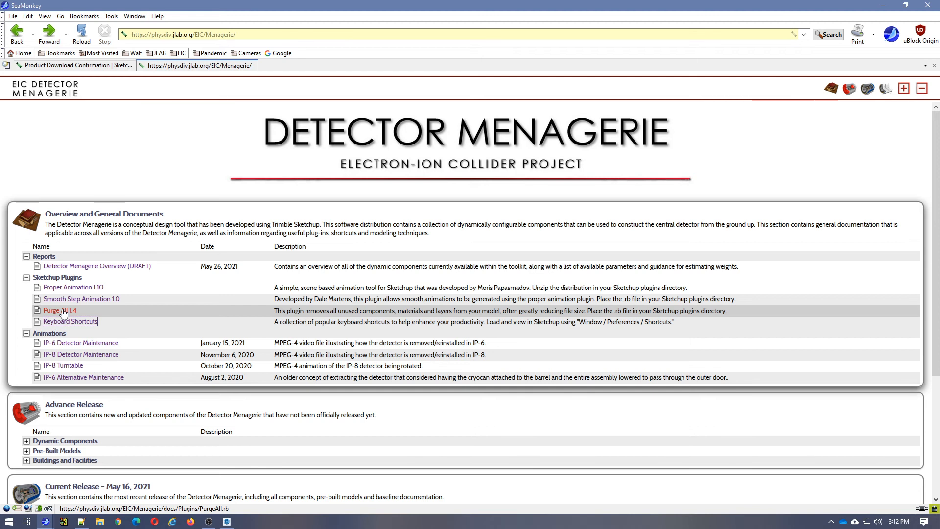
{"action": "right_click", "coordinate": [63, 312]}
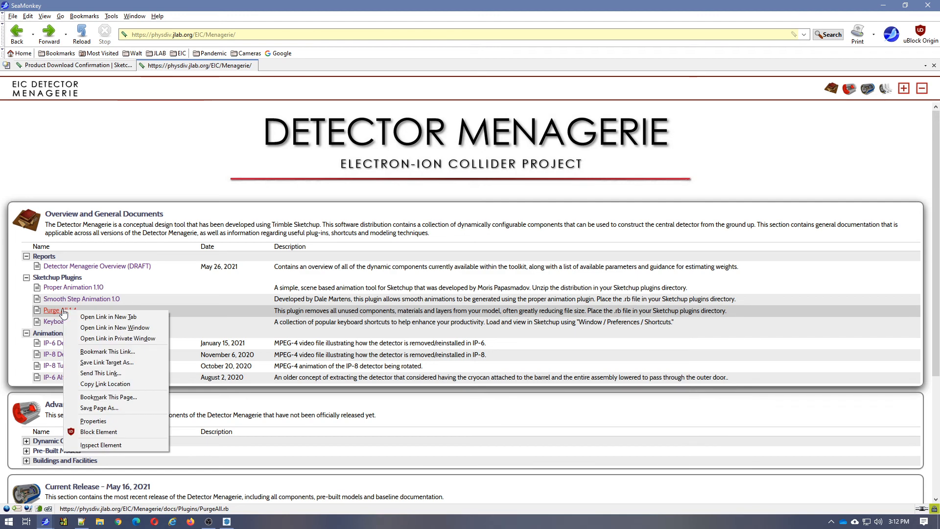
{"action": "left_click", "coordinate": [103, 362]}
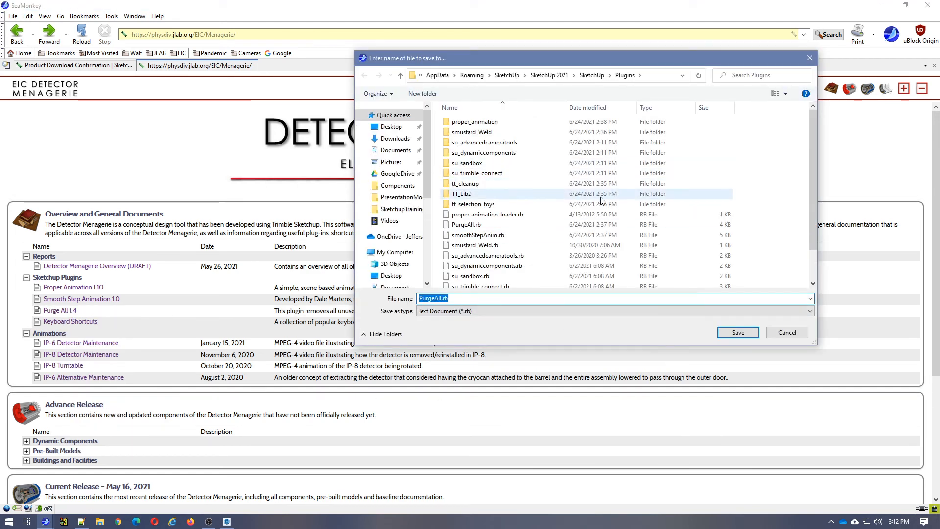
{"action": "left_click", "coordinate": [421, 75]}
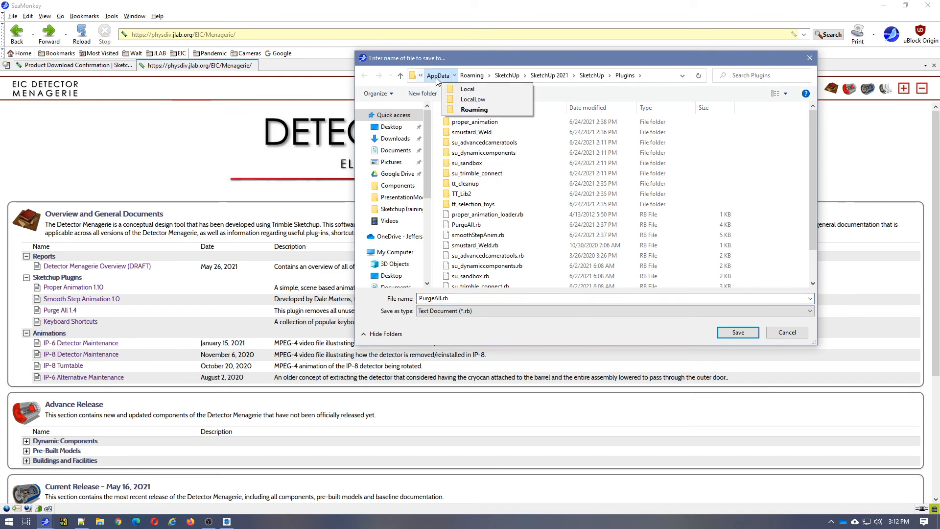
{"action": "mouse_move", "coordinate": [470, 77]}
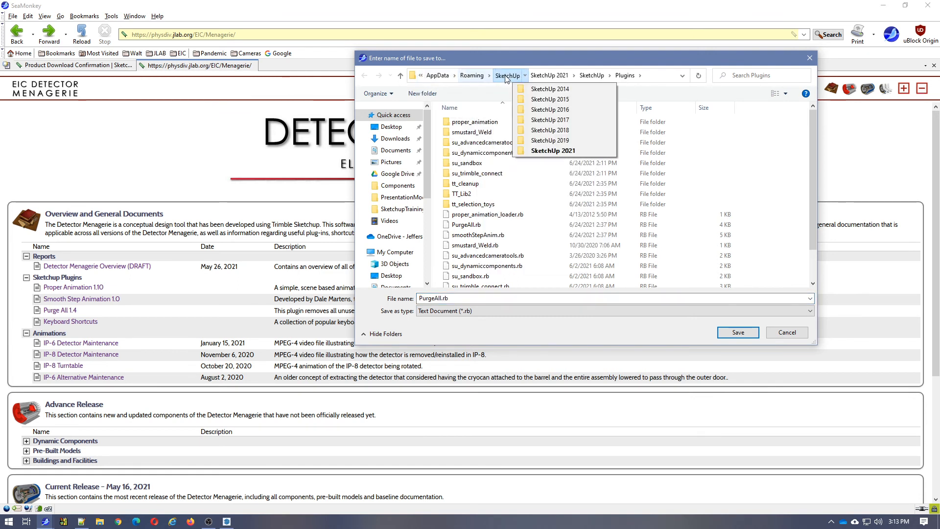
{"action": "mouse_move", "coordinate": [552, 77]}
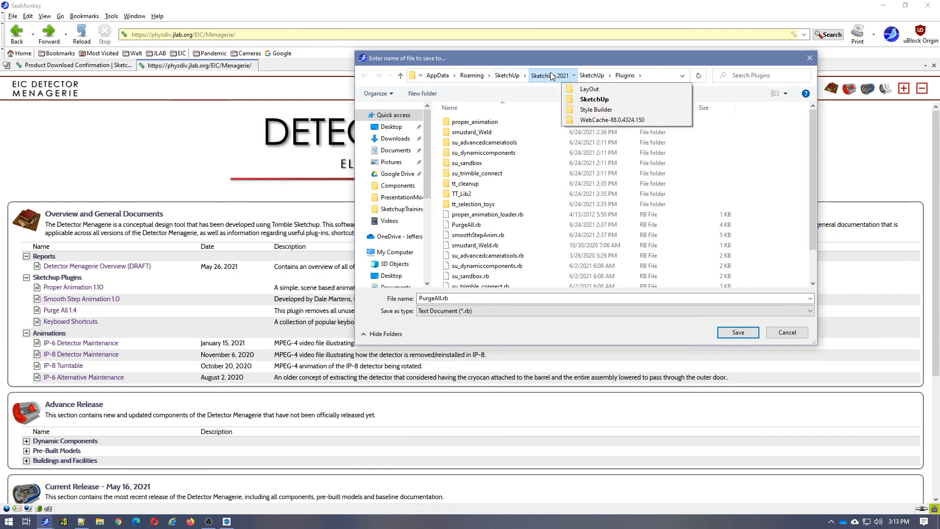
{"action": "mouse_move", "coordinate": [597, 76]}
{"action": "mouse_move", "coordinate": [625, 76]}
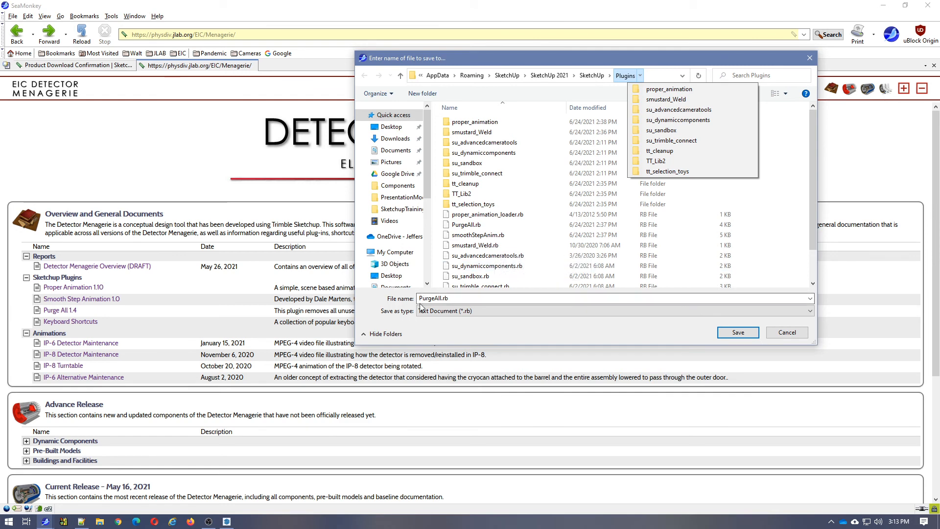
{"action": "left_click", "coordinate": [739, 333]}
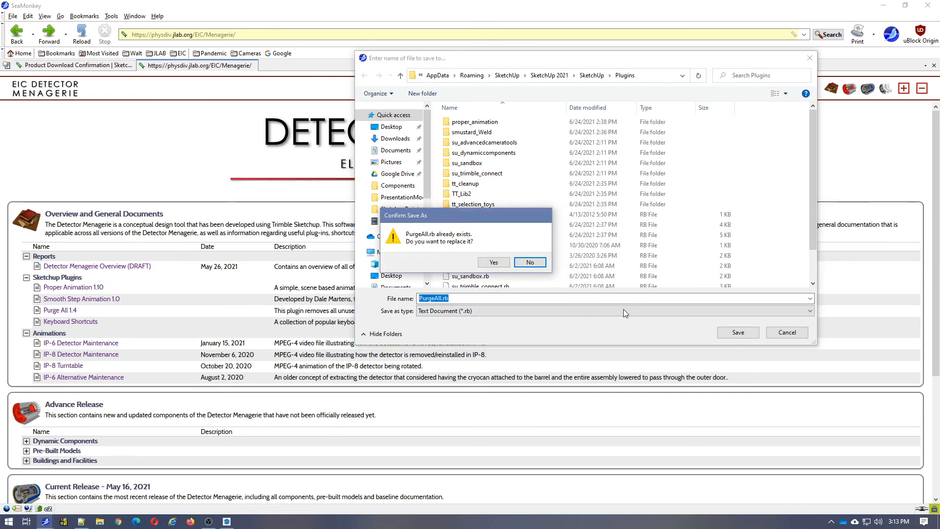
{"action": "left_click", "coordinate": [493, 262]}
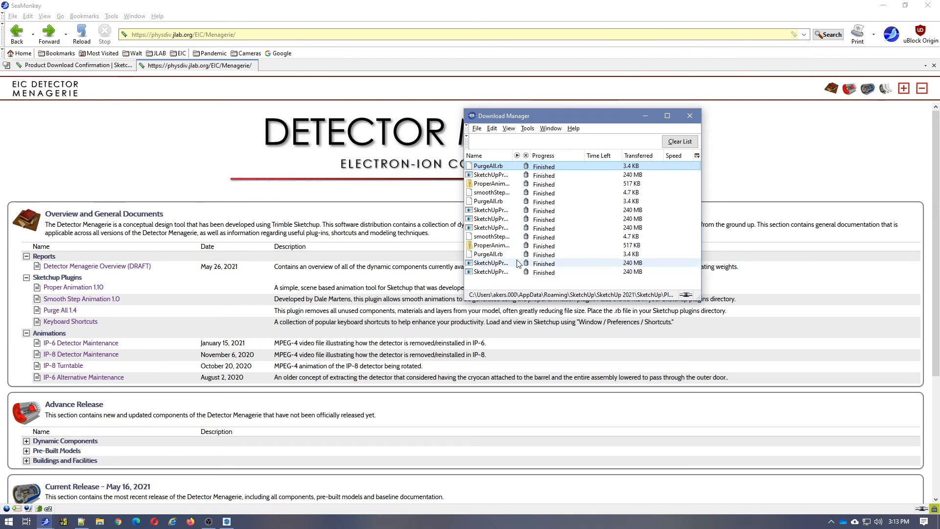
{"action": "left_click", "coordinate": [695, 117]}
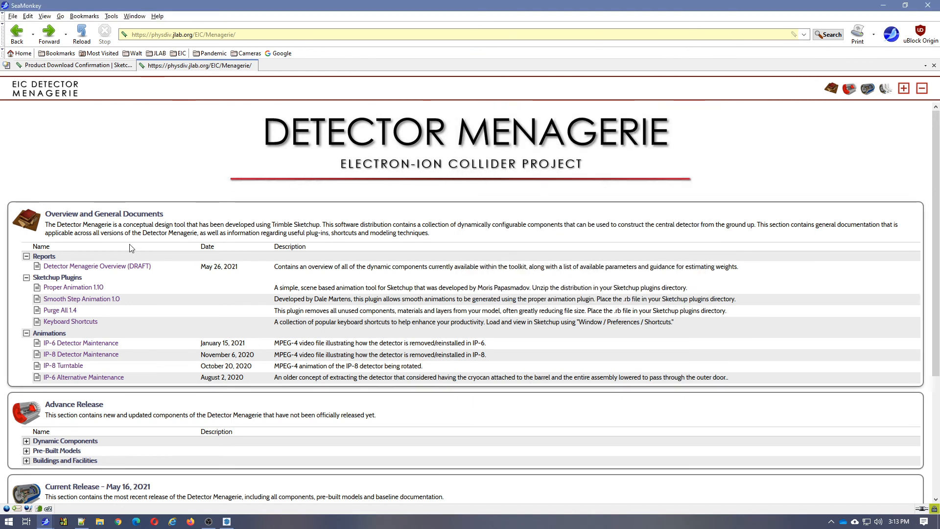
Save the Smooth Step Animation 1.0 plugin to the same Plugins folder, replacing the existing smoothStepAnim.rb
{"action": "left_click", "coordinate": [86, 300]}
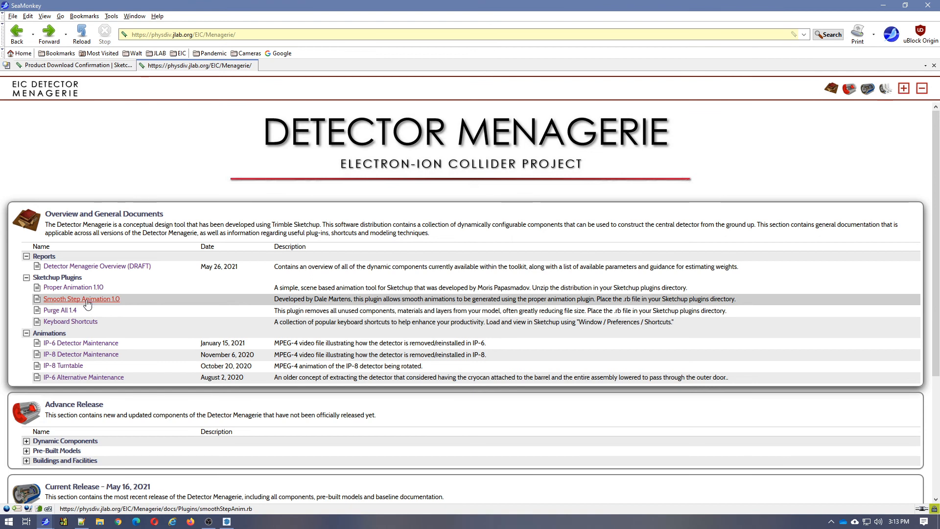
{"action": "right_click", "coordinate": [87, 304]}
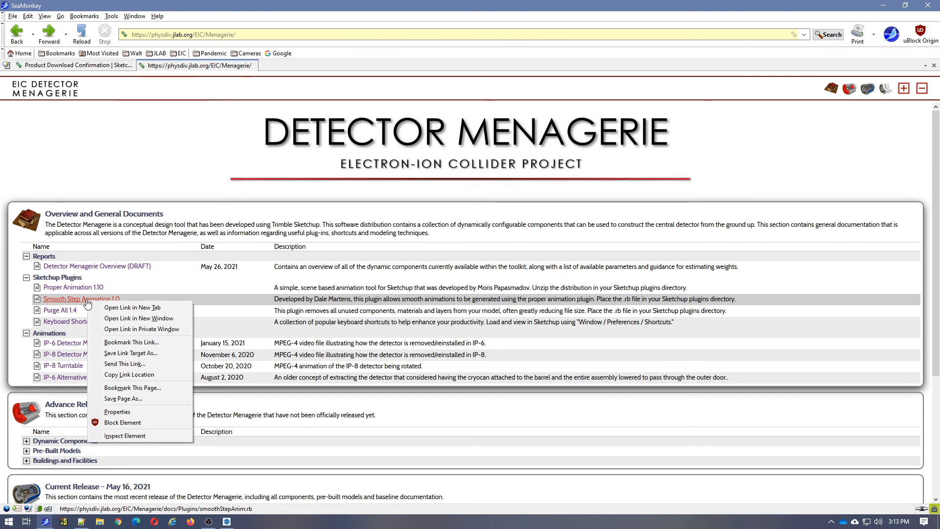
{"action": "left_click", "coordinate": [126, 353]}
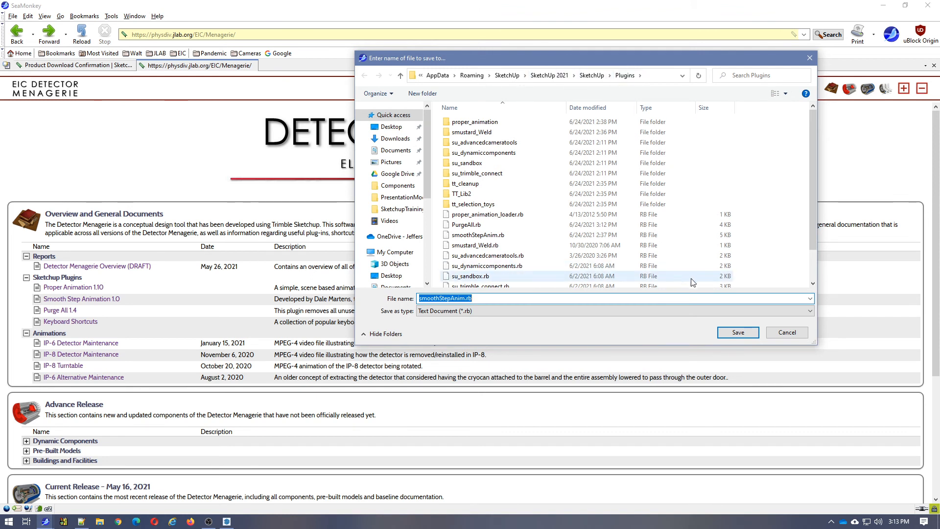
{"action": "left_click", "coordinate": [745, 337]}
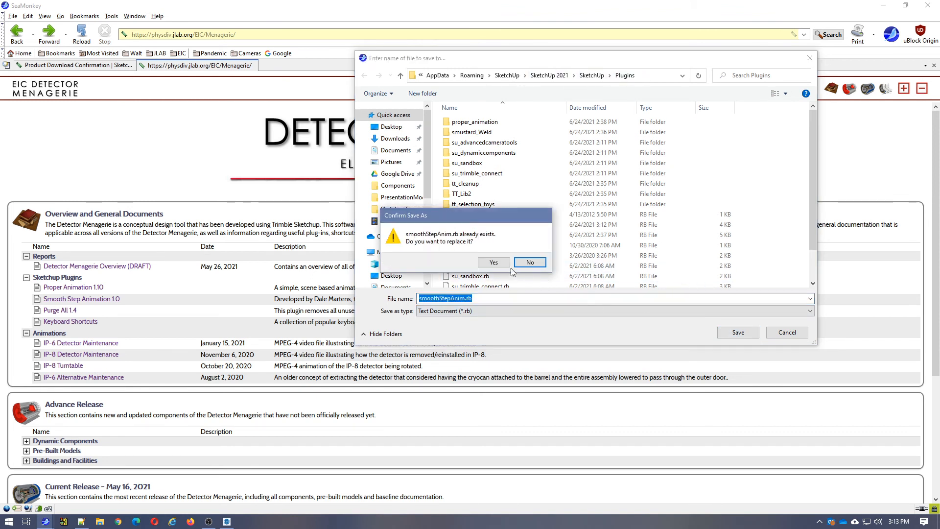
{"action": "left_click", "coordinate": [496, 263]}
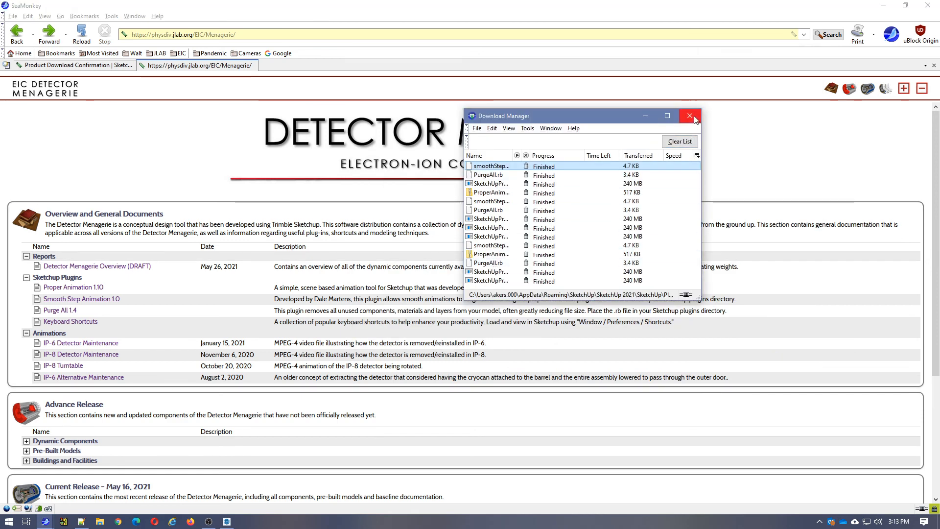
{"action": "left_click", "coordinate": [695, 119]}
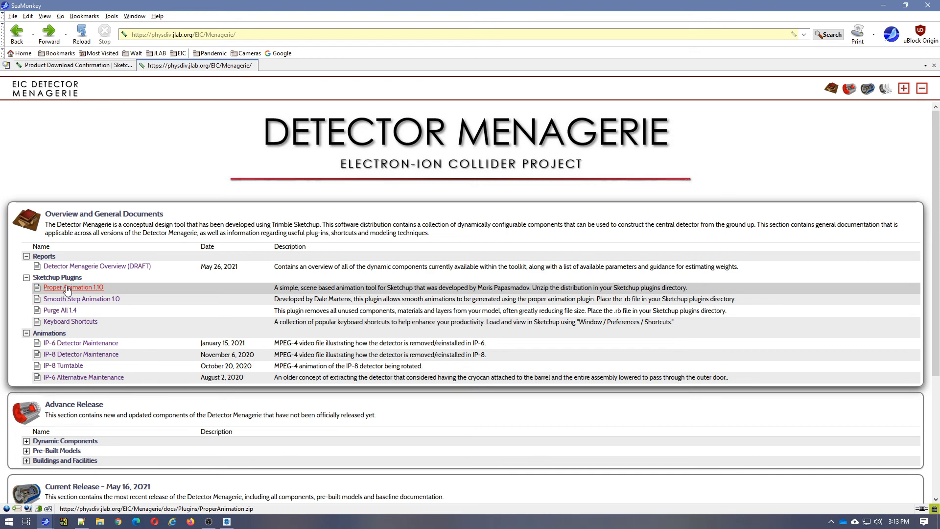
Open the Proper Animation 1.10 download with Windows Explorer and copy the proper_animation folder and proper_animation_loader.rb from the zip
{"action": "left_click", "coordinate": [87, 289]}
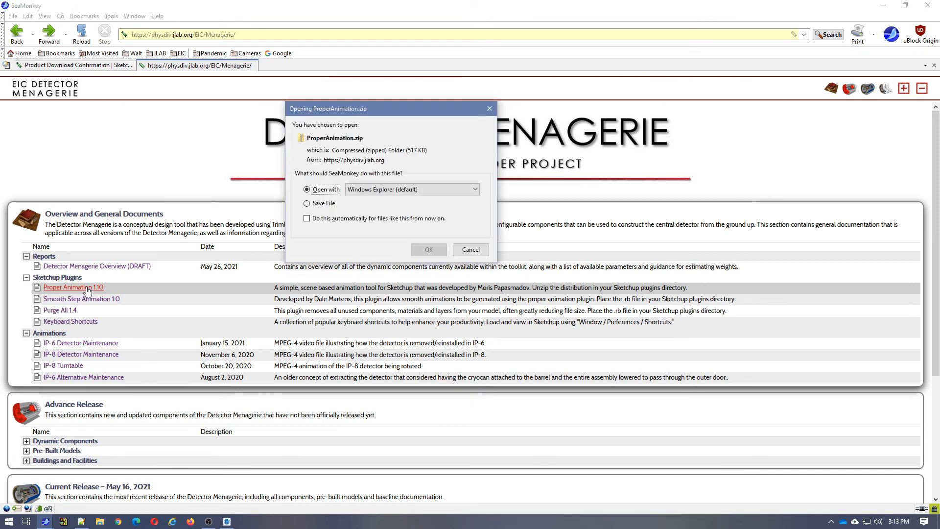
{"action": "left_click", "coordinate": [424, 250]}
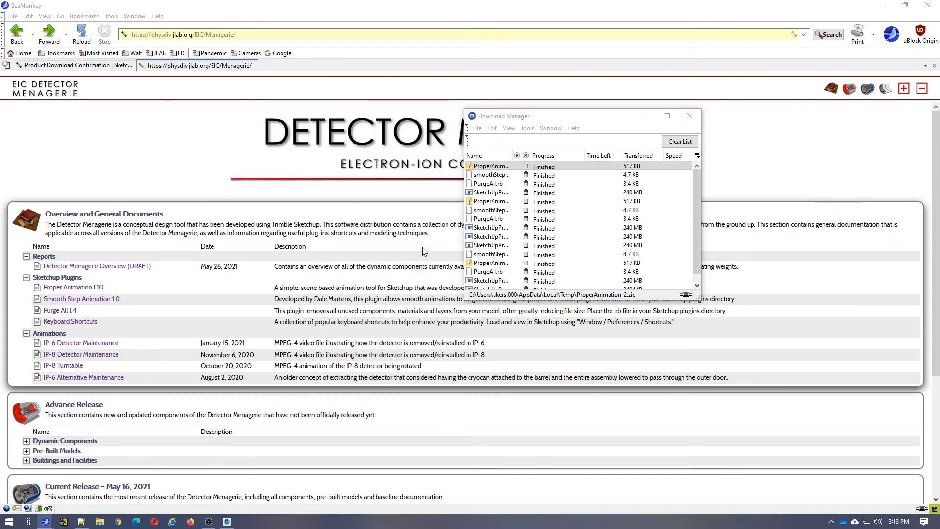
{"action": "left_click", "coordinate": [514, 277]}
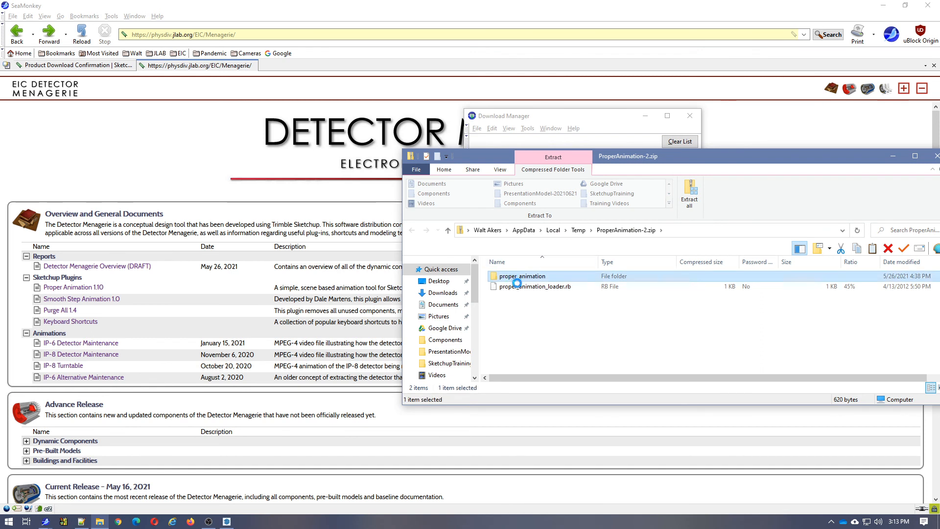
{"action": "left_click", "coordinate": [519, 287], "text": "shift"}
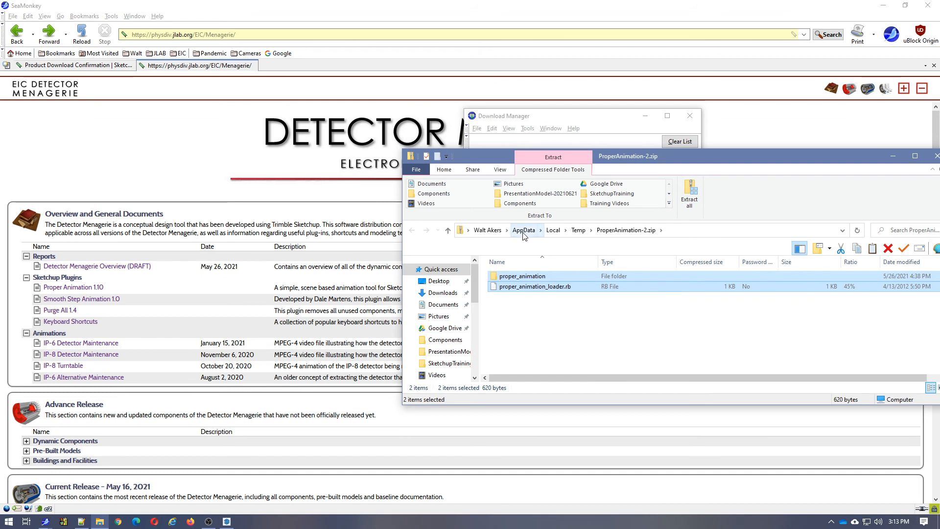
Browse from AppData to Roaming, SketchUp, SketchUp 2021, SketchUp, and open the Plugins folder
{"action": "left_click", "coordinate": [524, 231]}
{"action": "double_click", "coordinate": [511, 296]}
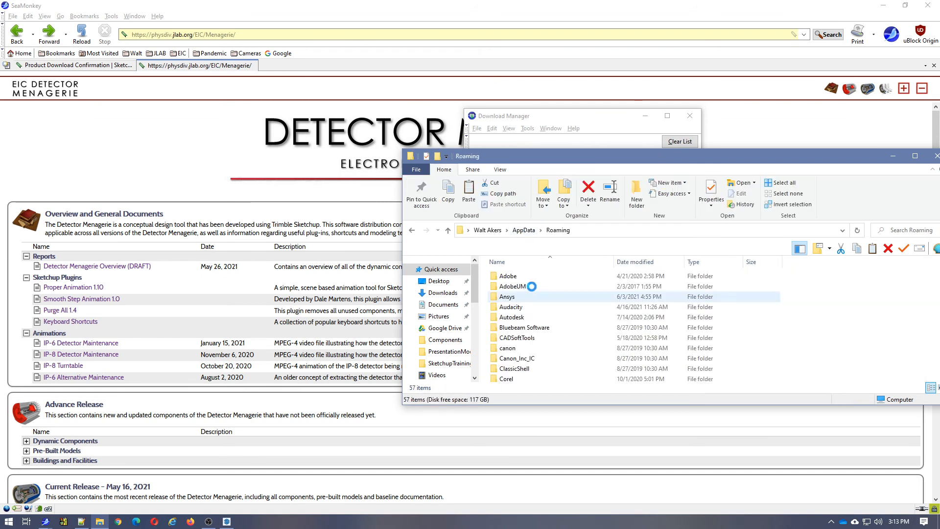
{"action": "scroll", "coordinate": [533, 333], "scroll_direction": "down", "scroll_amount": 10}
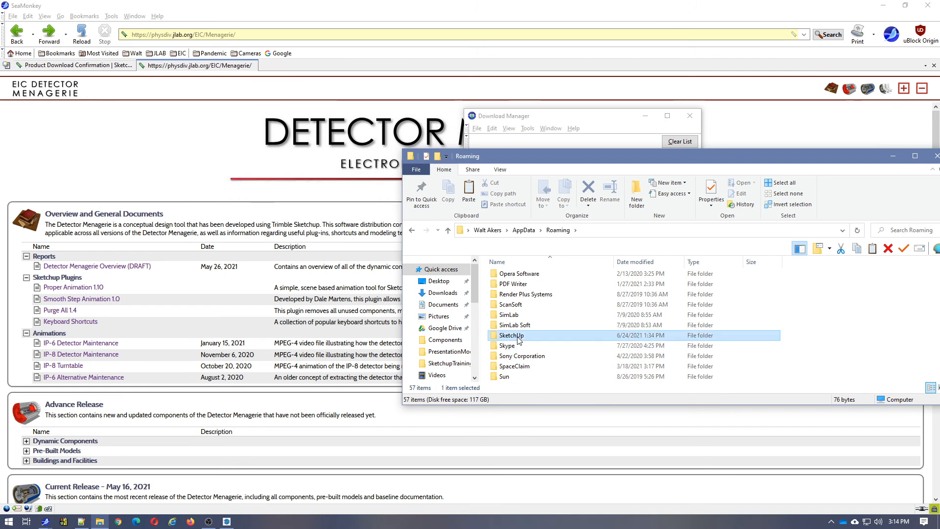
{"action": "double_click", "coordinate": [518, 336]}
{"action": "double_click", "coordinate": [529, 337]}
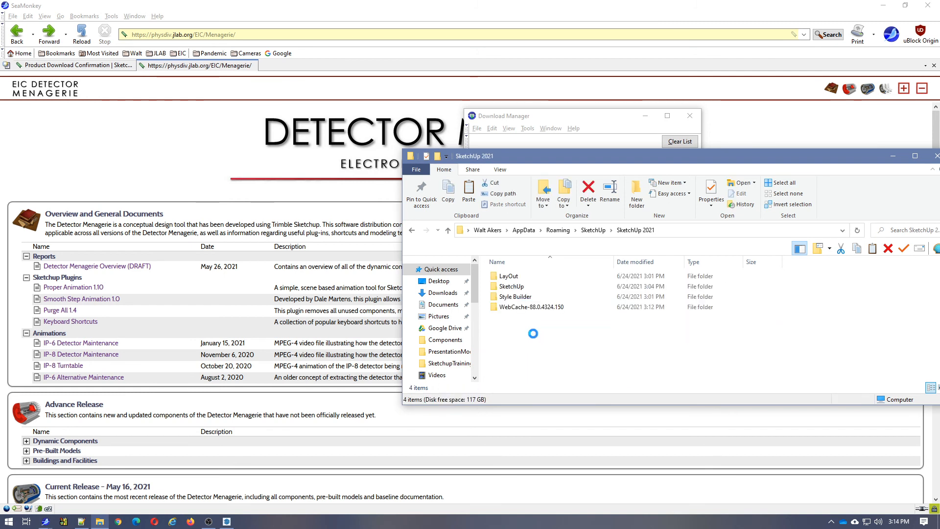
{"action": "double_click", "coordinate": [521, 287]}
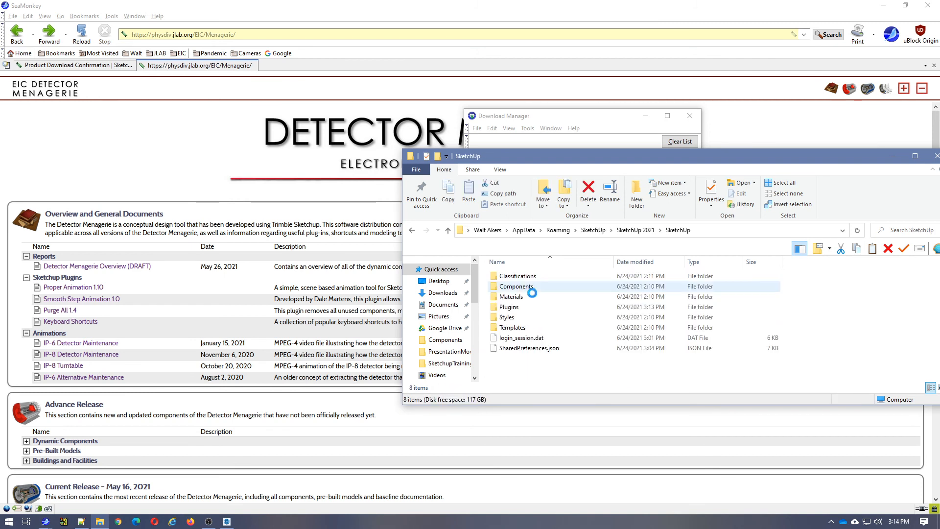
{"action": "double_click", "coordinate": [522, 308]}
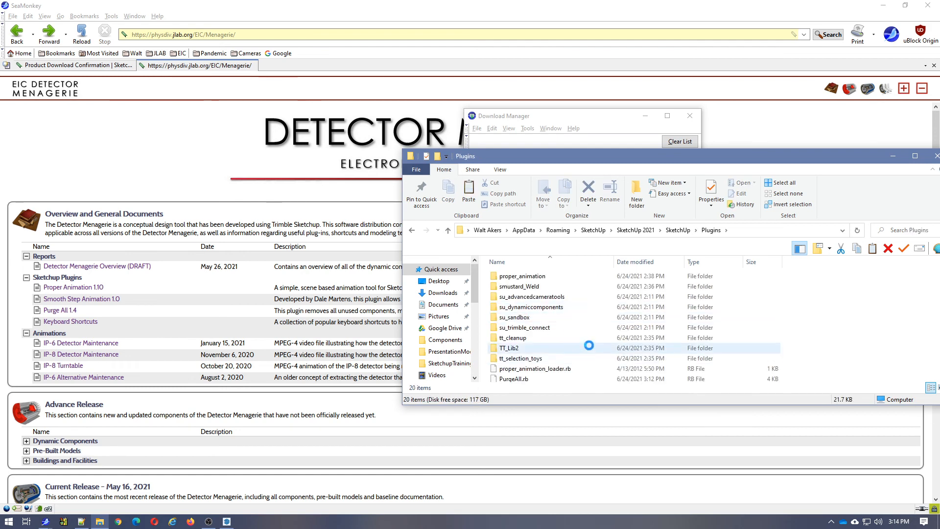
Paste the copied Proper Animation files into the Plugins folder, replacing the existing ones, and close the folder and Download Manager windows
{"action": "right_click", "coordinate": [808, 316]}
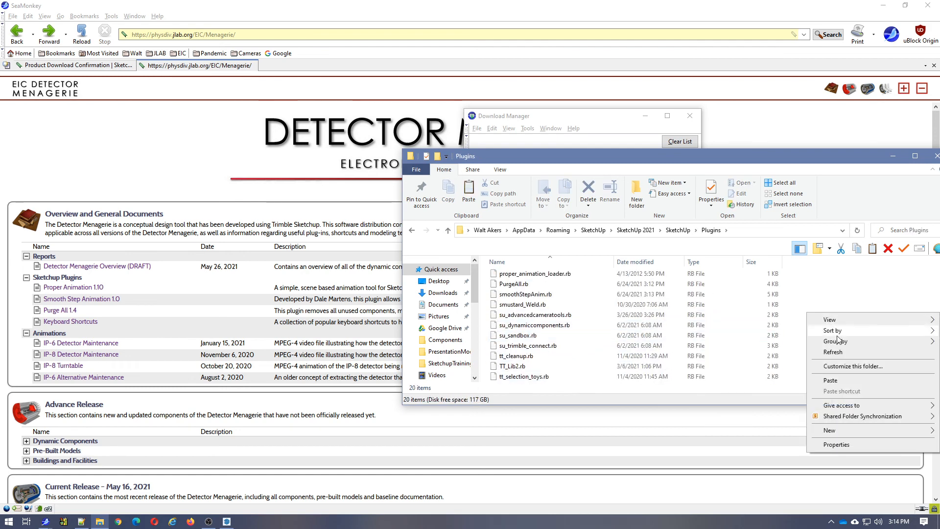
{"action": "left_click", "coordinate": [842, 385]}
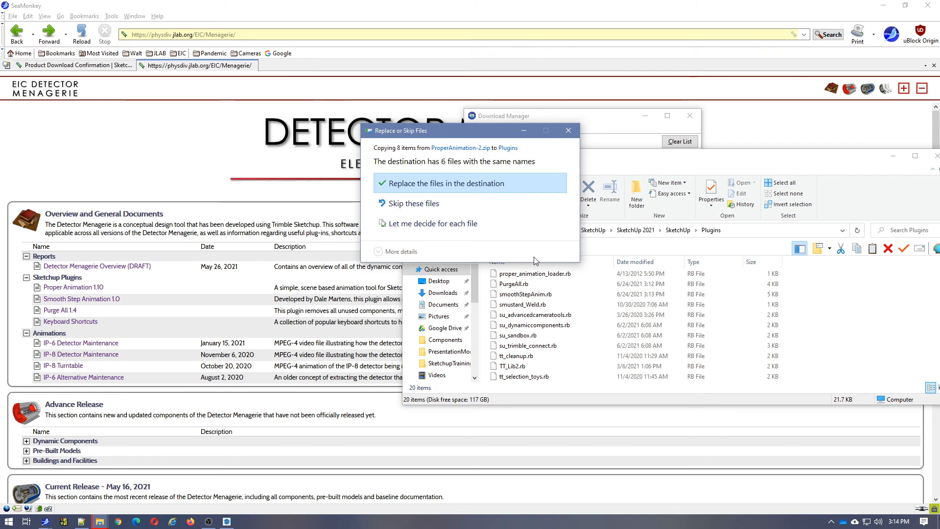
{"action": "left_click", "coordinate": [422, 186]}
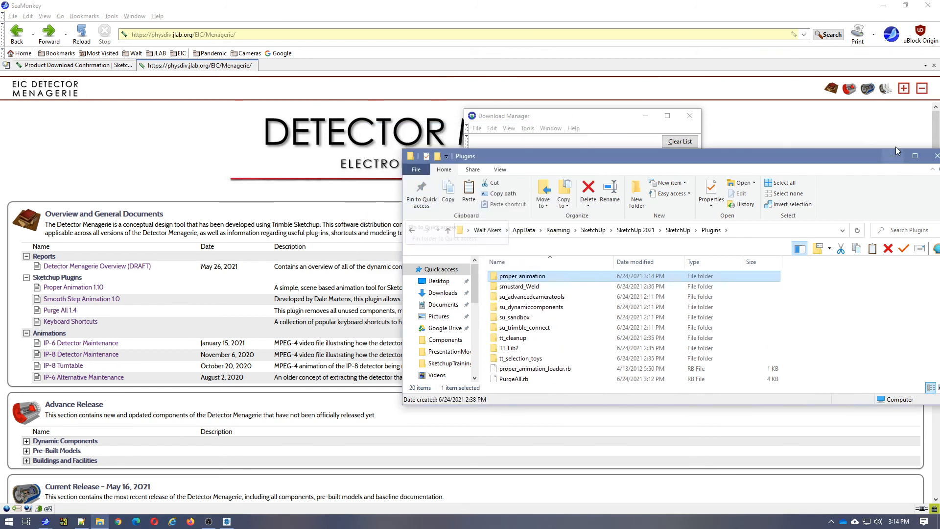
{"action": "left_click", "coordinate": [936, 155]}
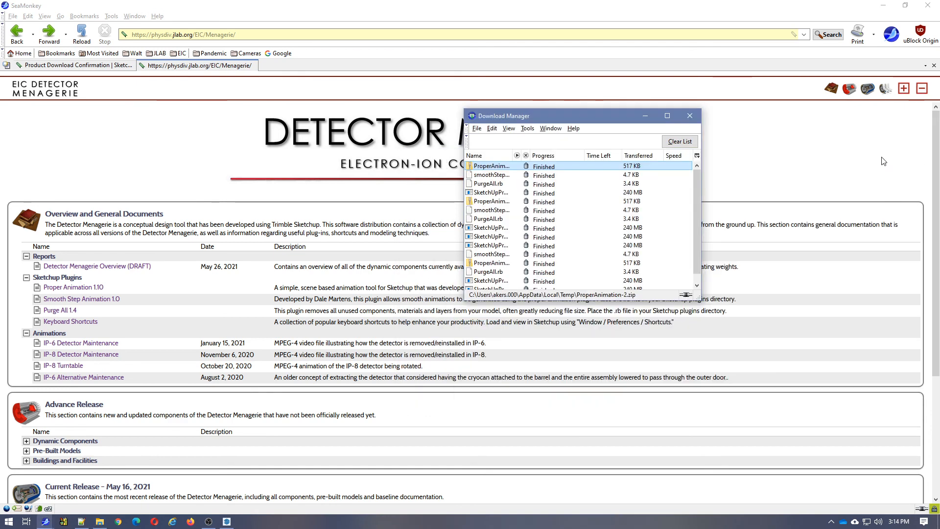
{"action": "left_click", "coordinate": [688, 117]}
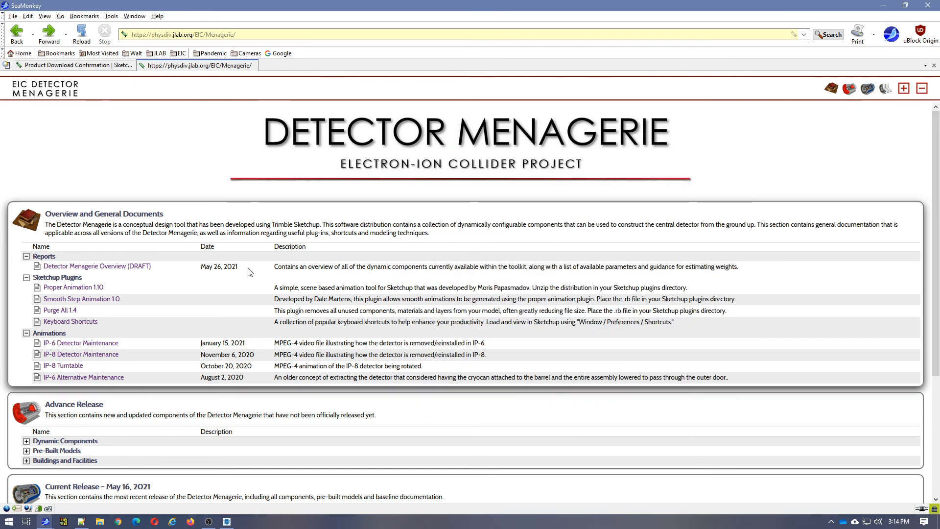
Switch to SketchUp, view the installed extension commands, and restart the program without saving the untitled model
{"action": "left_click", "coordinate": [883, 6]}
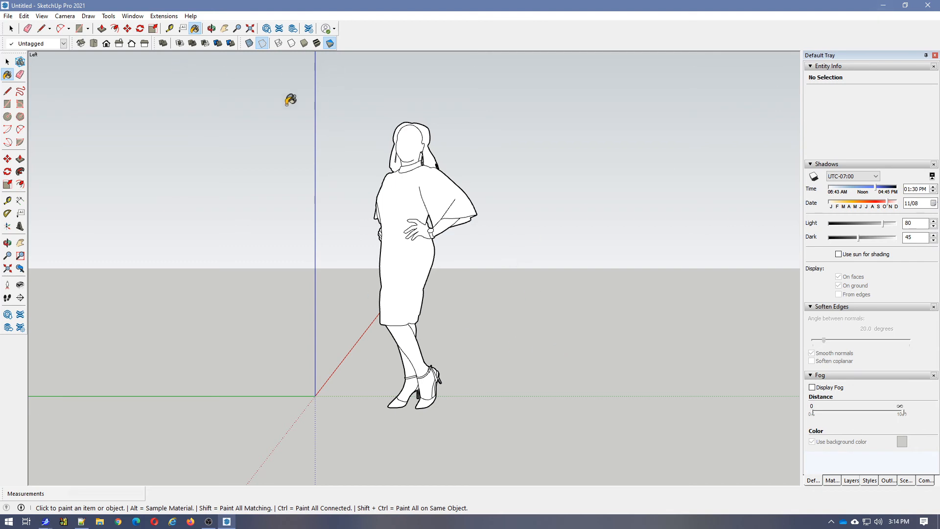
{"action": "left_click", "coordinate": [167, 18]}
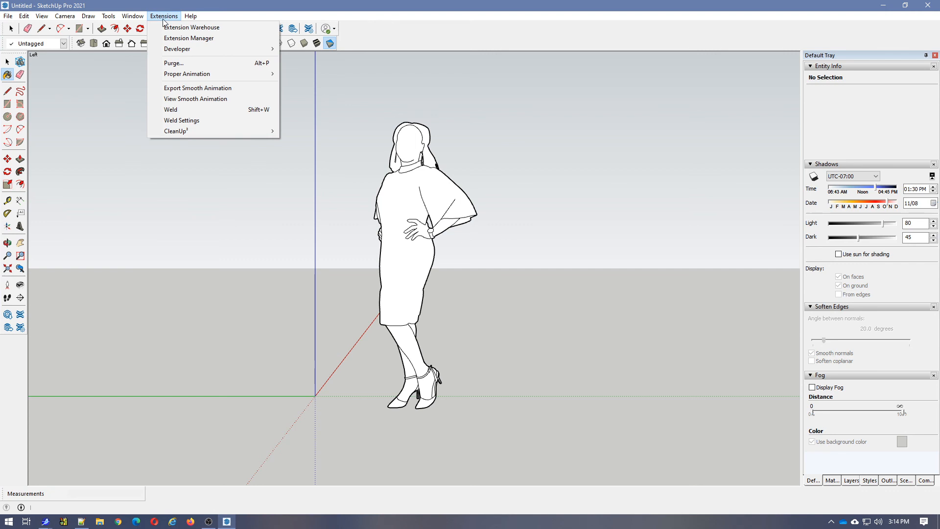
{"action": "mouse_move", "coordinate": [217, 132]}
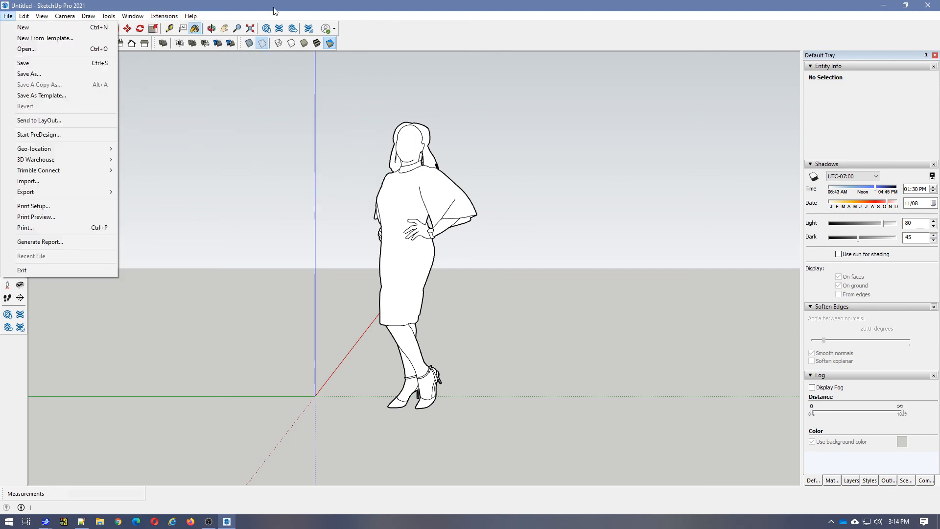
{"action": "left_click", "coordinate": [724, 9]}
{"action": "left_click", "coordinate": [935, 8]}
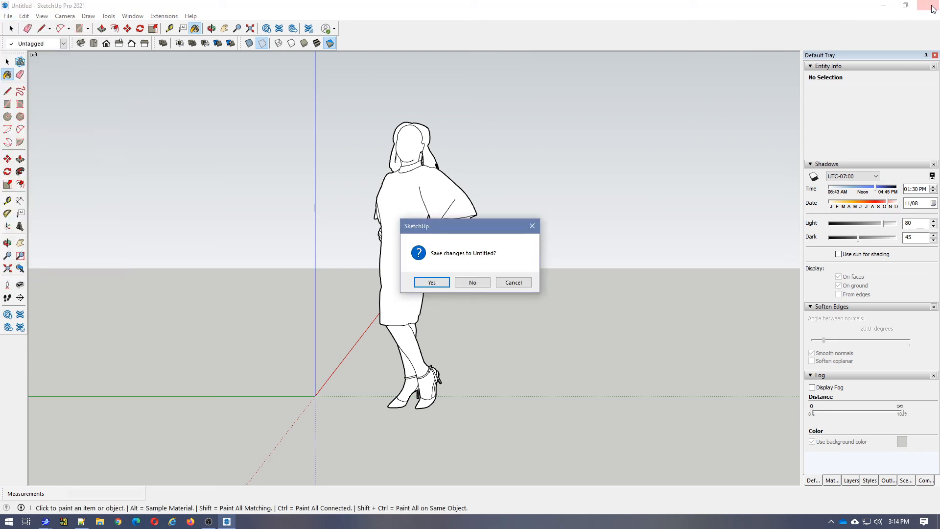
{"action": "left_click", "coordinate": [471, 280]}
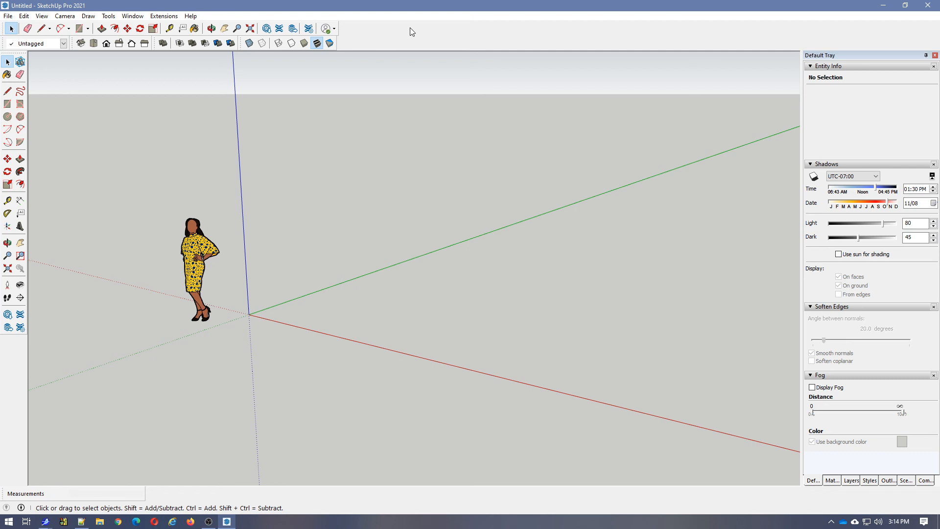
Show the Selection Toys toolbar and dock it directly after the Getting Started tools in the upper toolbar row
{"action": "right_click", "coordinate": [391, 30]}
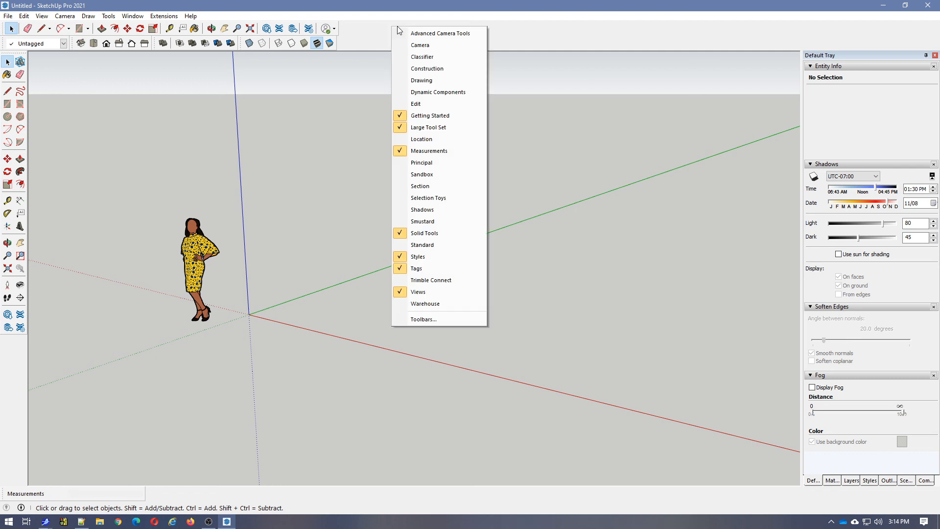
{"action": "left_click", "coordinate": [400, 198]}
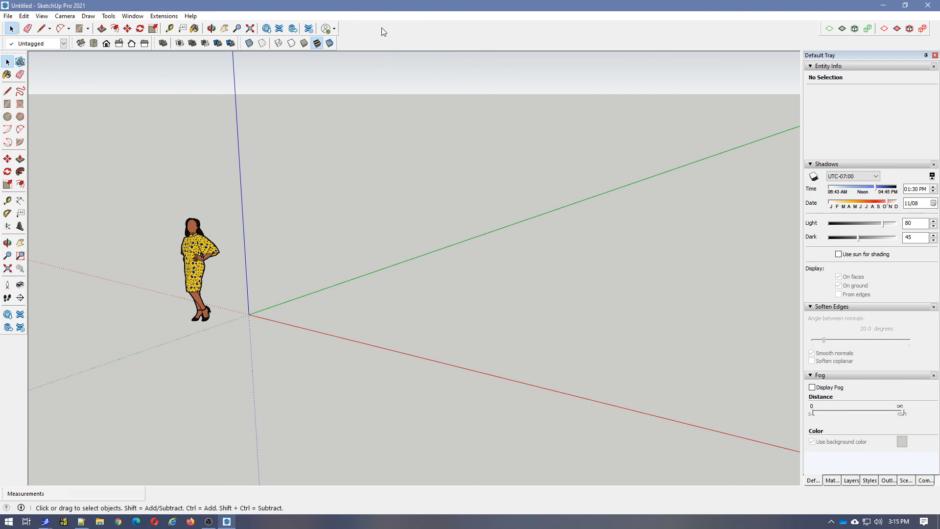
{"action": "left_click_drag", "start_coordinate": [818, 28], "coordinate": [339, 27]}
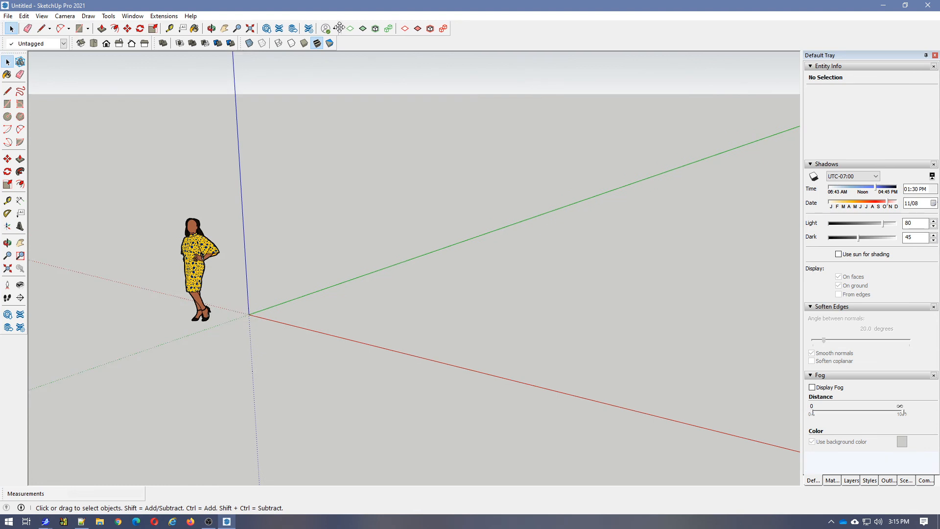
Show the Smustard toolbar and dock it directly beside the Selection Toys tools
{"action": "right_click", "coordinate": [533, 45]}
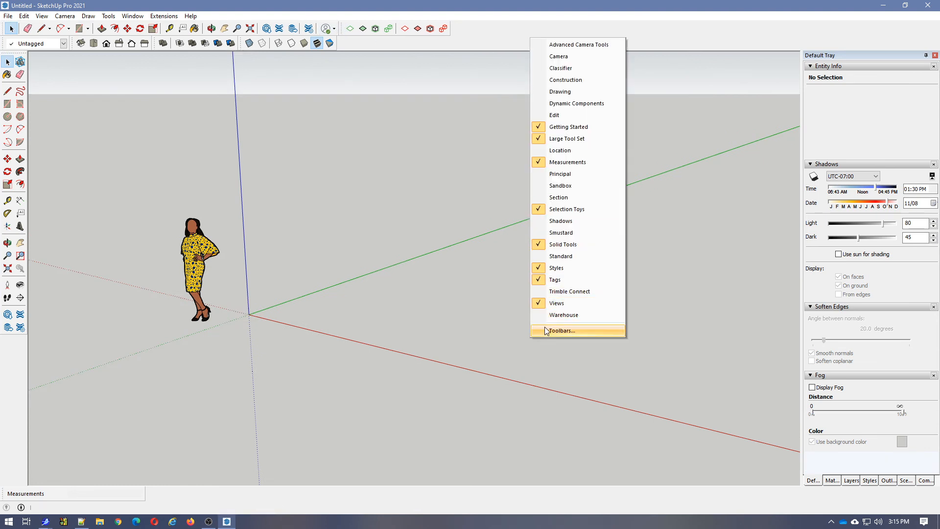
{"action": "left_click", "coordinate": [539, 232]}
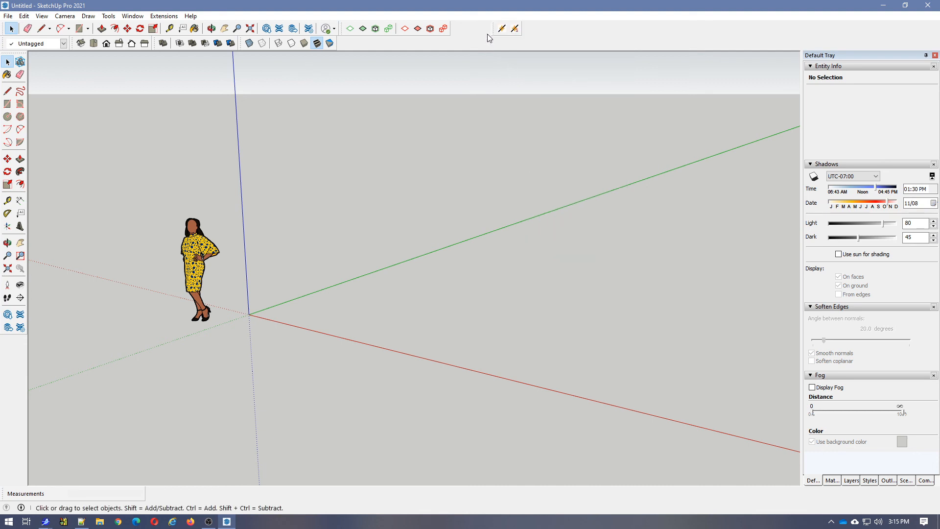
{"action": "left_click_drag", "start_coordinate": [494, 27], "coordinate": [453, 28]}
Open the Shortcuts section of the SketchUp preferences
{"action": "left_click", "coordinate": [132, 17]}
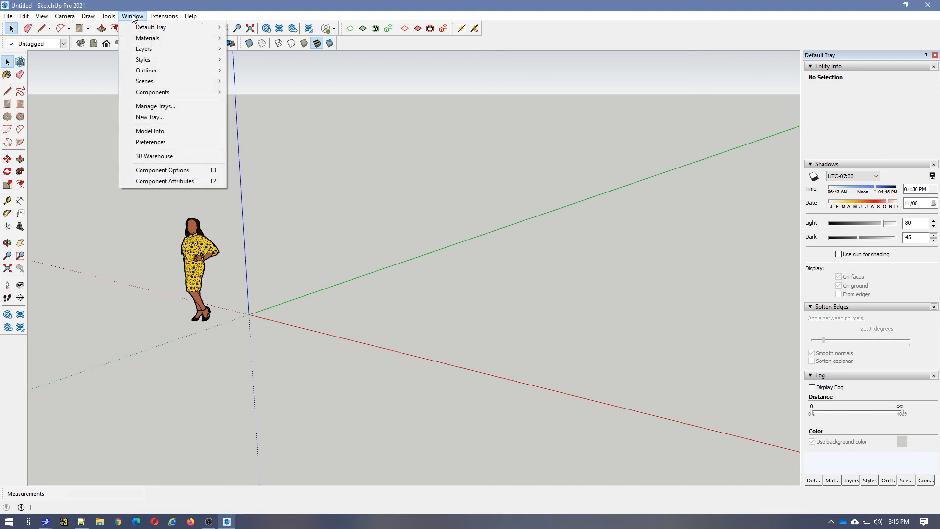
{"action": "left_click", "coordinate": [151, 142]}
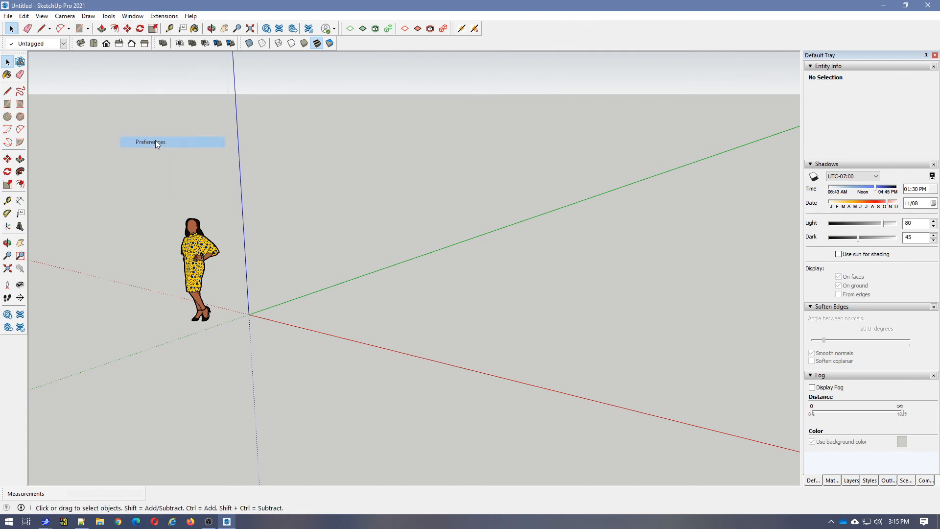
{"action": "left_click", "coordinate": [374, 234]}
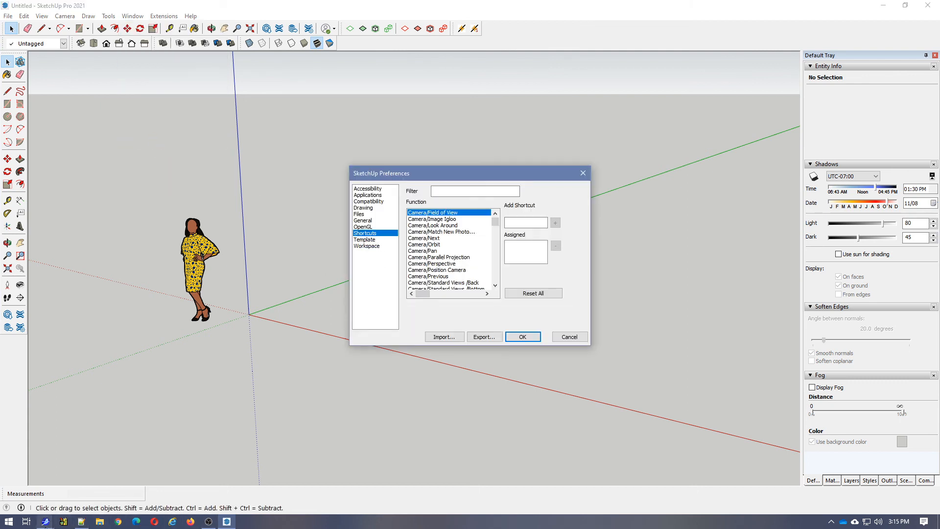
Switch to SeaMonkey, copy the link address of Keyboard Shortcuts on the Detector Menagerie page, and return to SketchUp
{"action": "mouse_move", "coordinate": [47, 522]}
{"action": "left_click", "coordinate": [146, 504]}
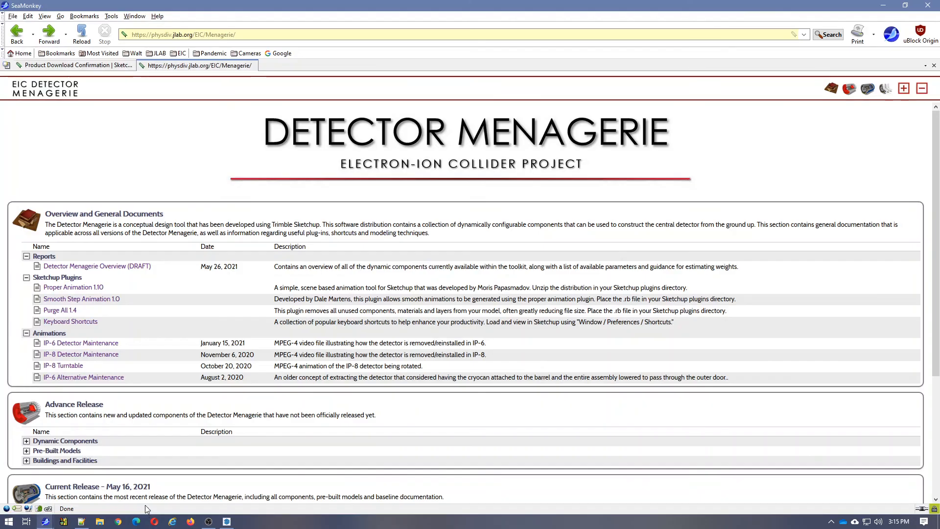
{"action": "right_click", "coordinate": [68, 325]}
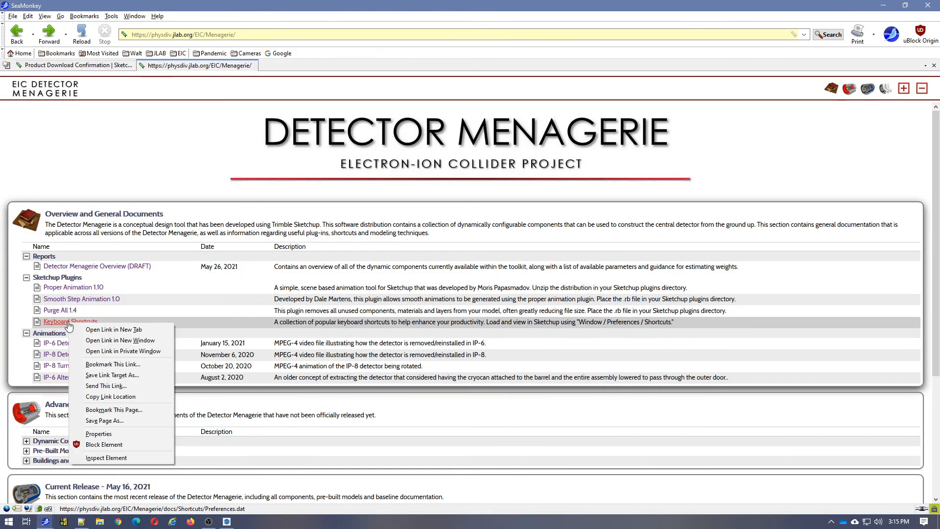
{"action": "left_click", "coordinate": [131, 397]}
{"action": "left_click", "coordinate": [882, 5]}
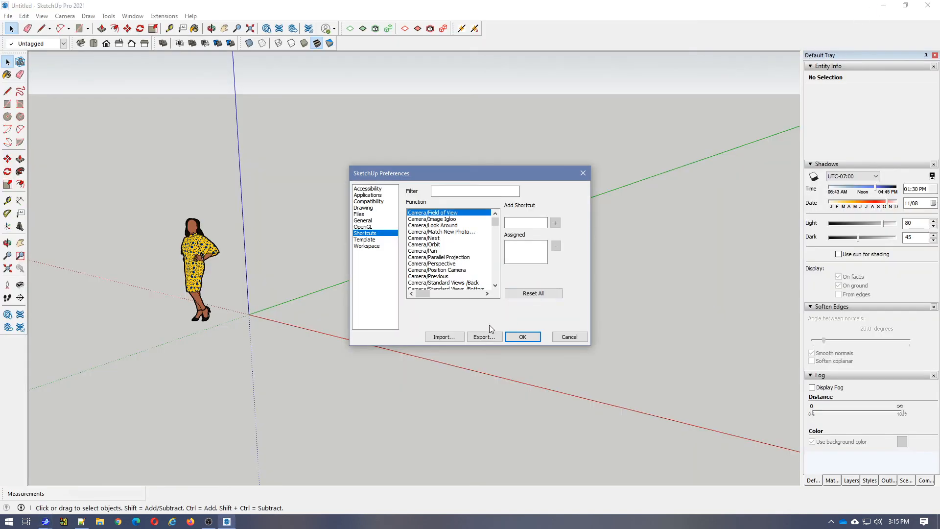
{"action": "left_click", "coordinate": [444, 339]}
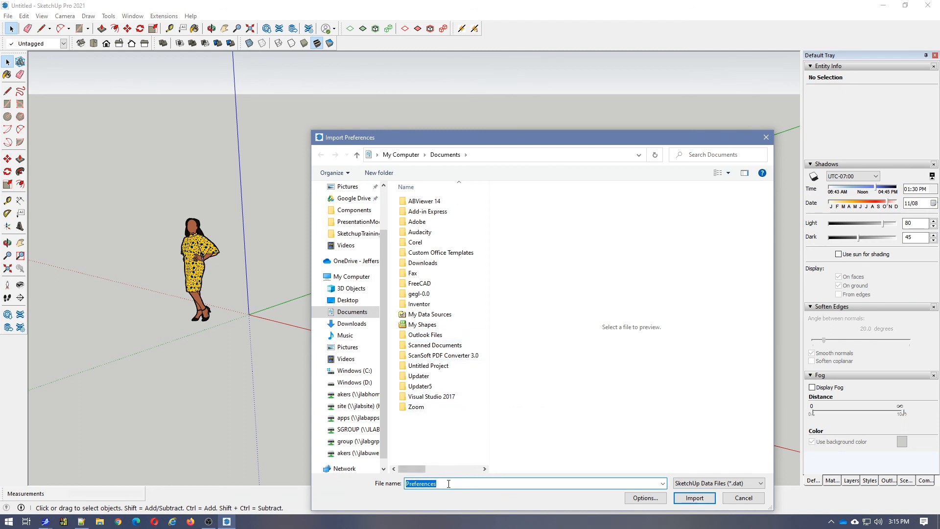
{"action": "type", "text": "https://physdiv.jlab.org/EIC/Menagerie/docs/Shortcuts/Preferences.dat"}
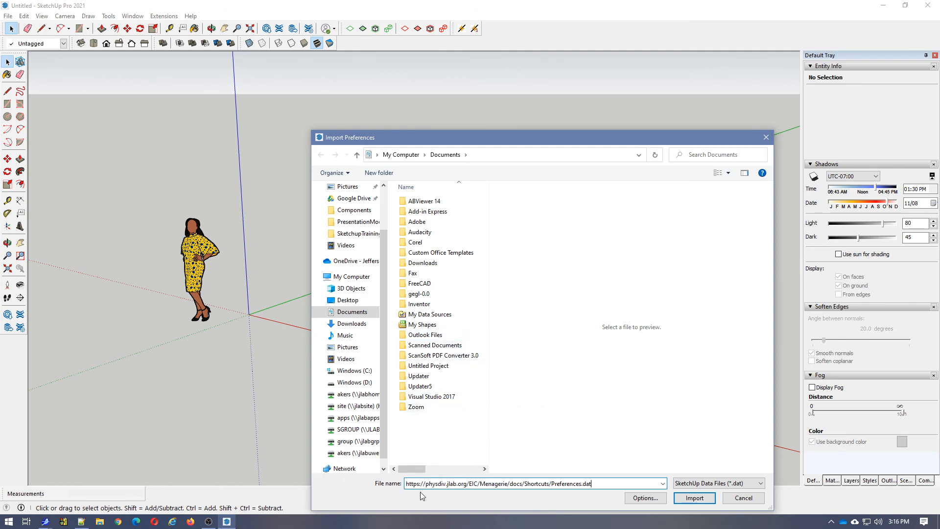
{"action": "left_click", "coordinate": [660, 498]}
{"action": "left_click", "coordinate": [490, 326]}
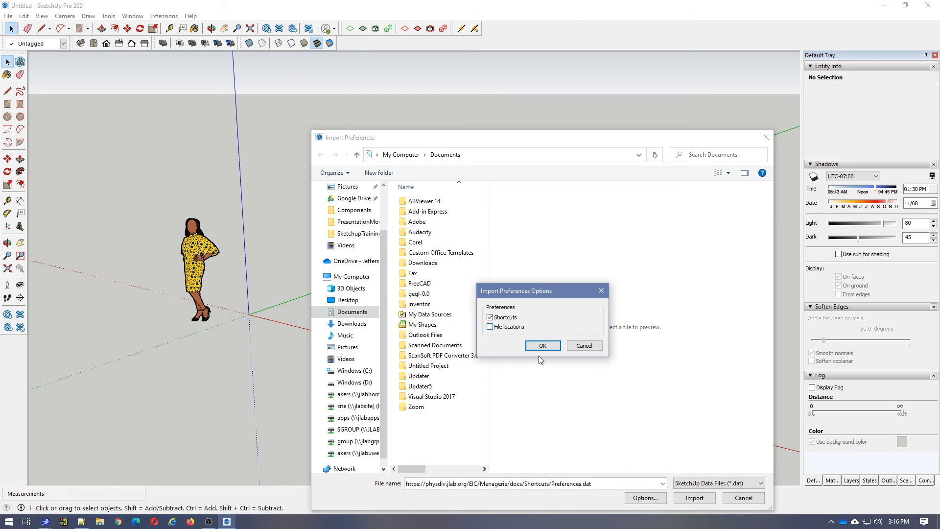
{"action": "left_click", "coordinate": [545, 346]}
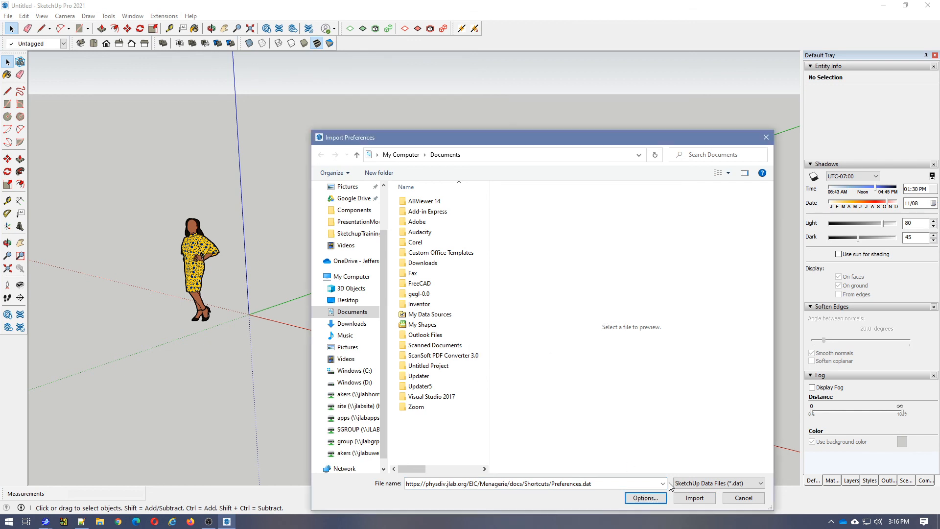
{"action": "left_click", "coordinate": [694, 498]}
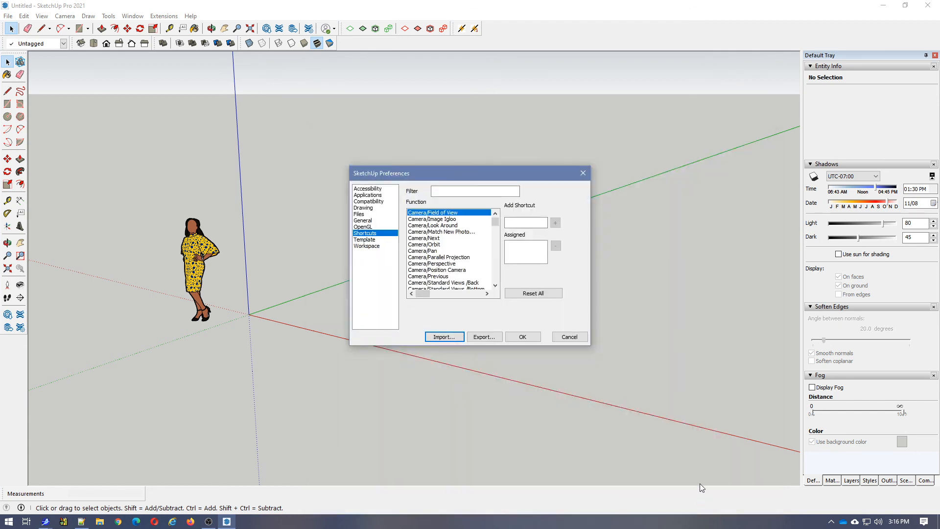
{"action": "left_click", "coordinate": [566, 338]}
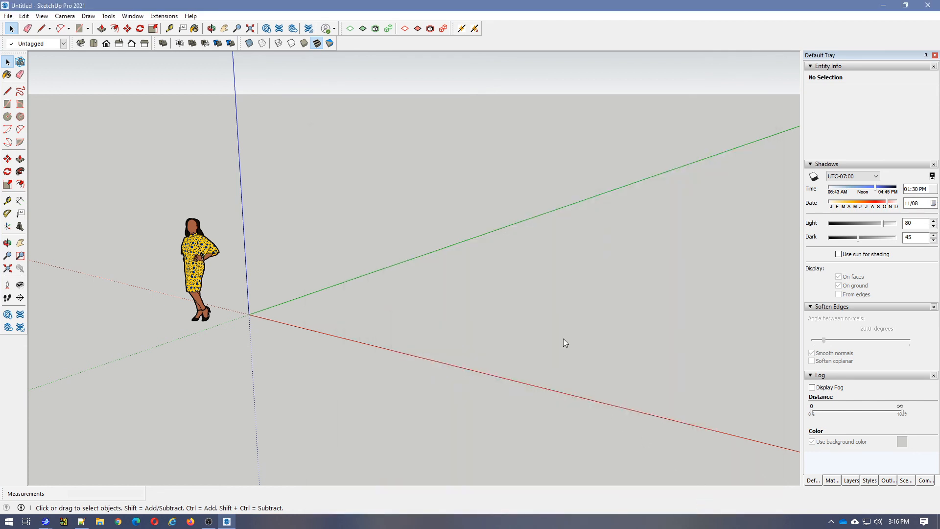